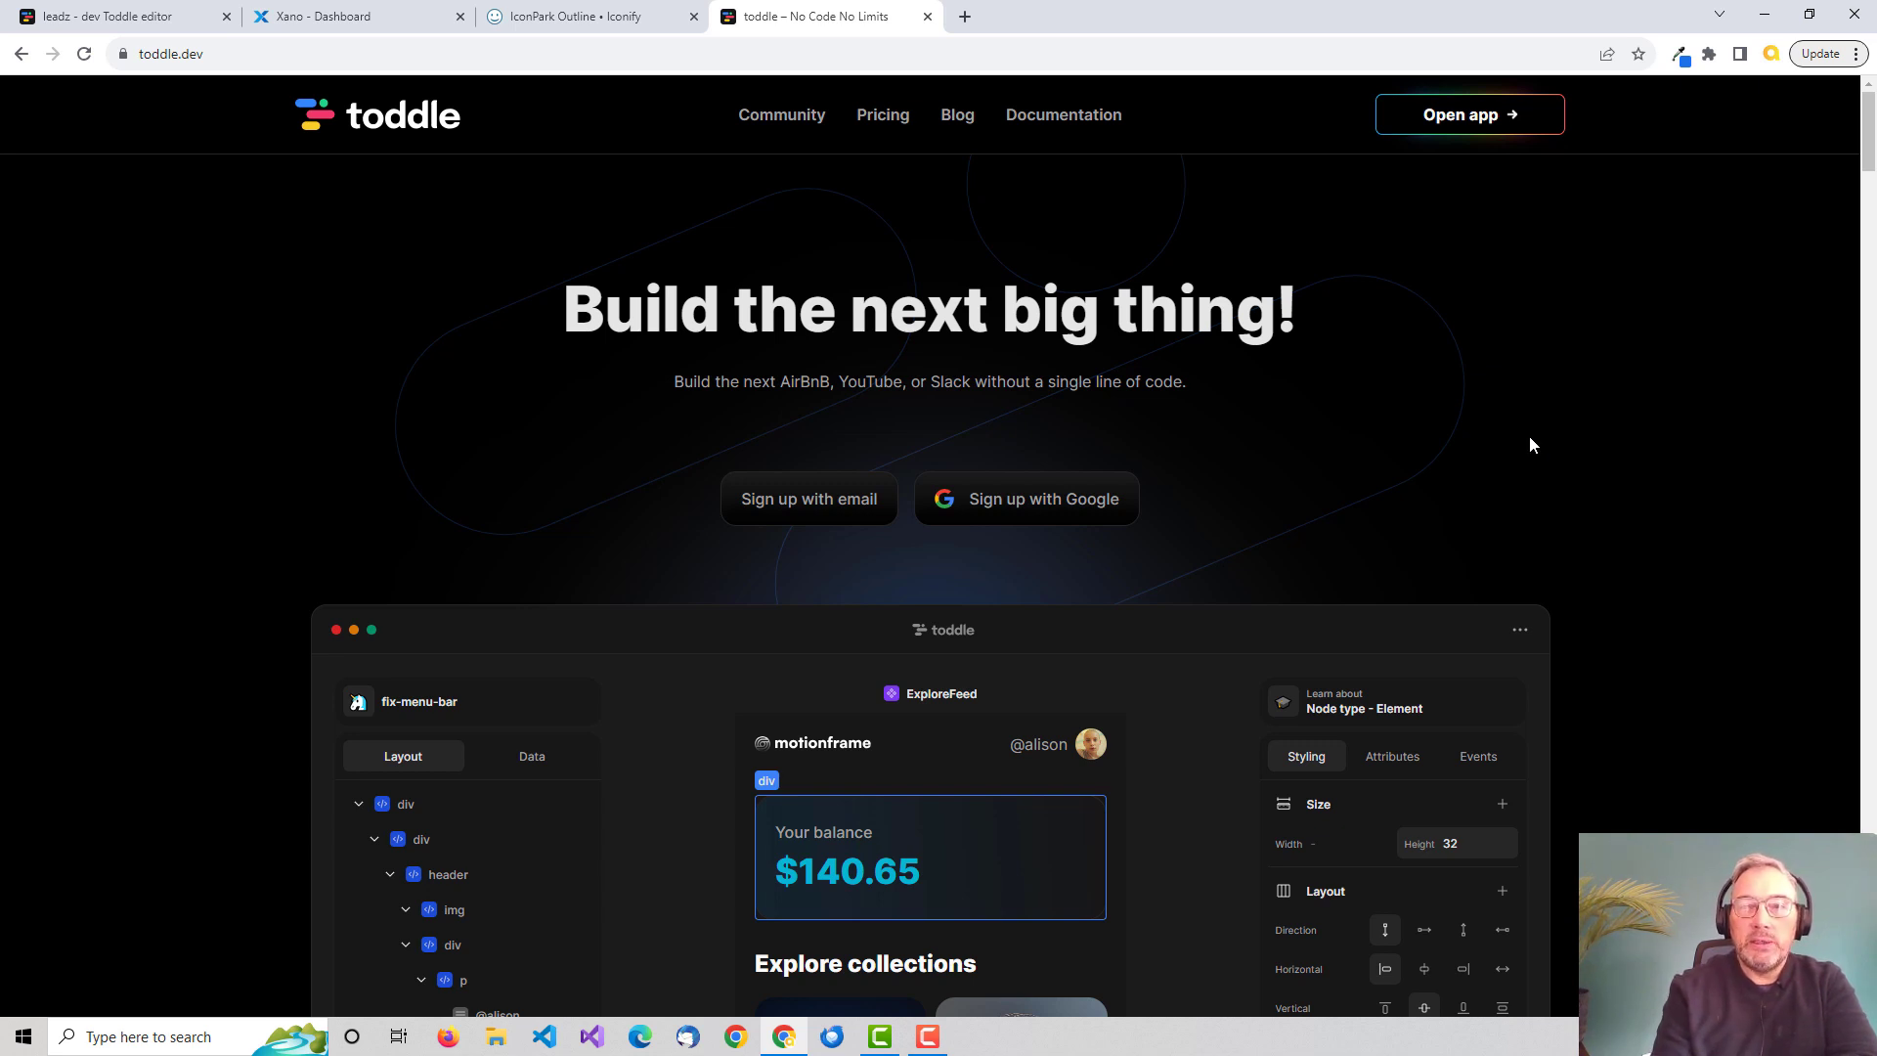
Switch to the leadz project's HomePage in the Toddle editor, leaving no element selected.
{"action": "left_click", "coordinate": [140, 19]}
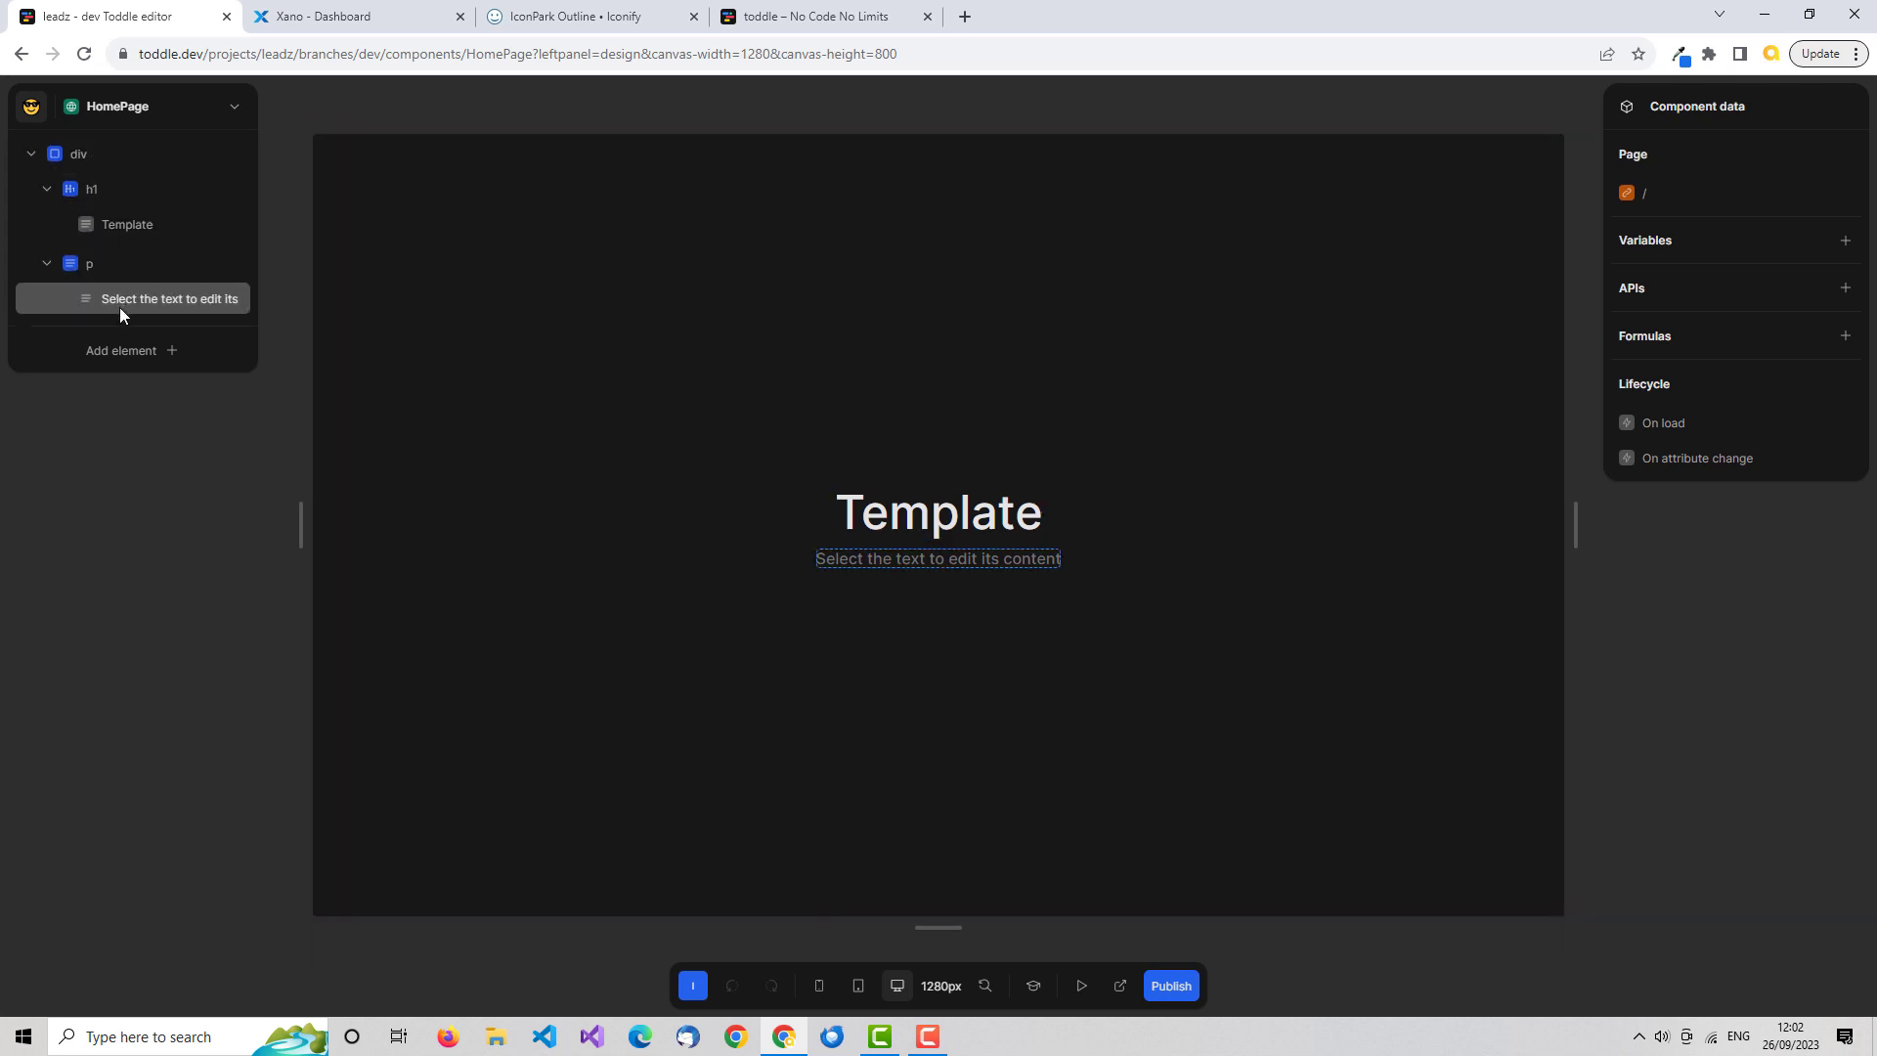
{"action": "left_click", "coordinate": [885, 510]}
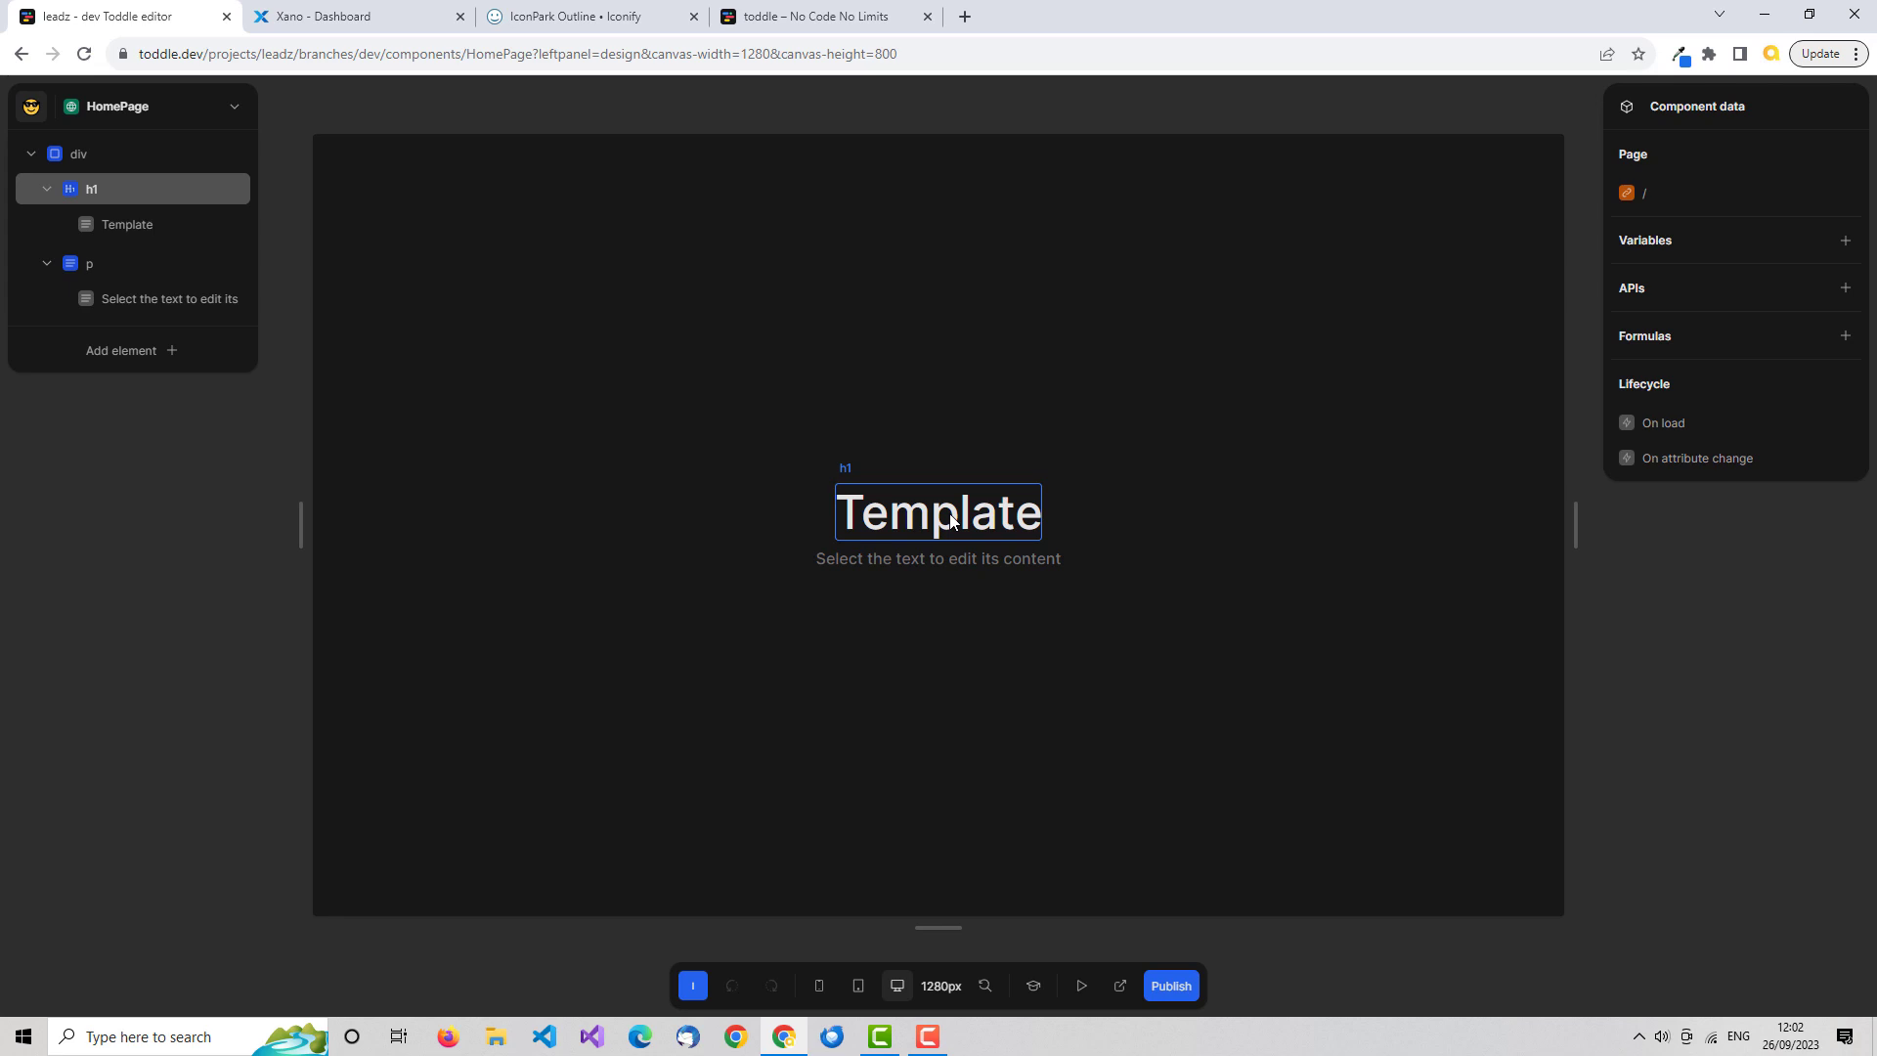
{"action": "key", "text": "Escape"}
{"action": "key", "text": "Escape"}
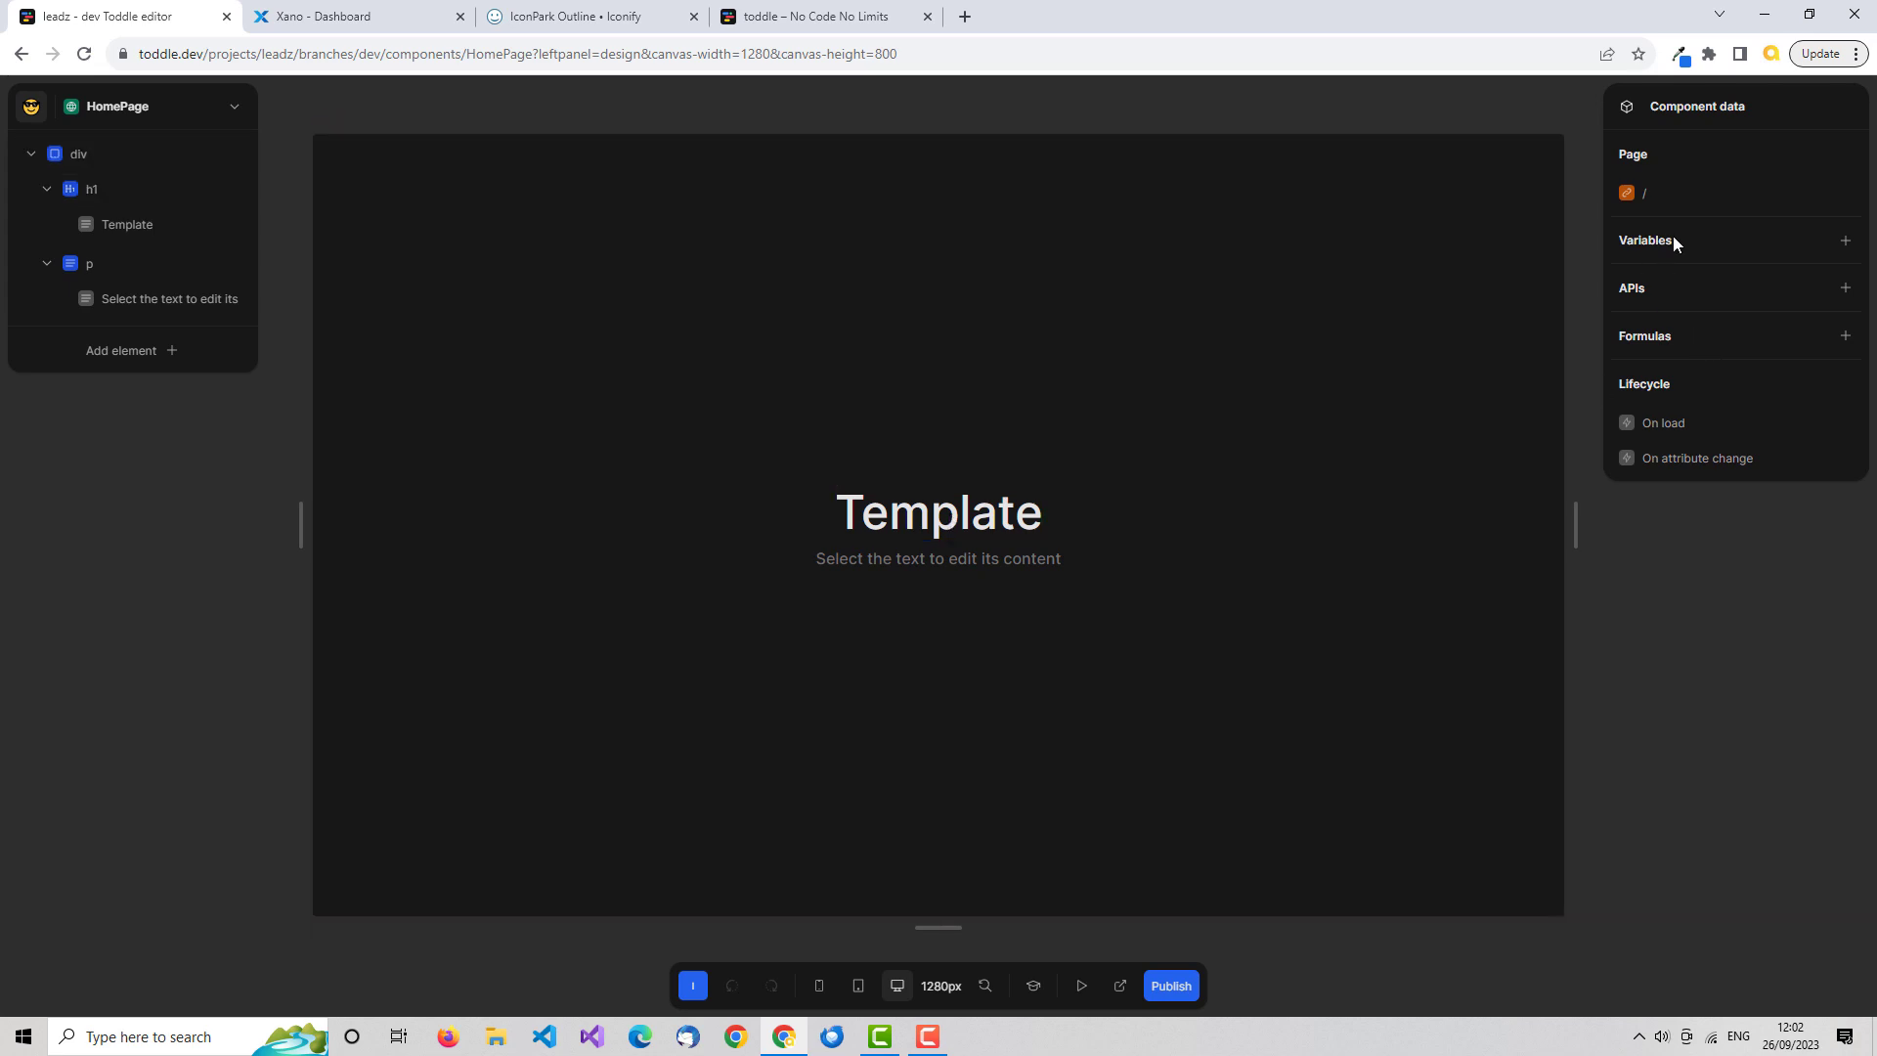
Add a page variable named showHeader with the boolean initial value true.
{"action": "left_click", "coordinate": [1846, 242]}
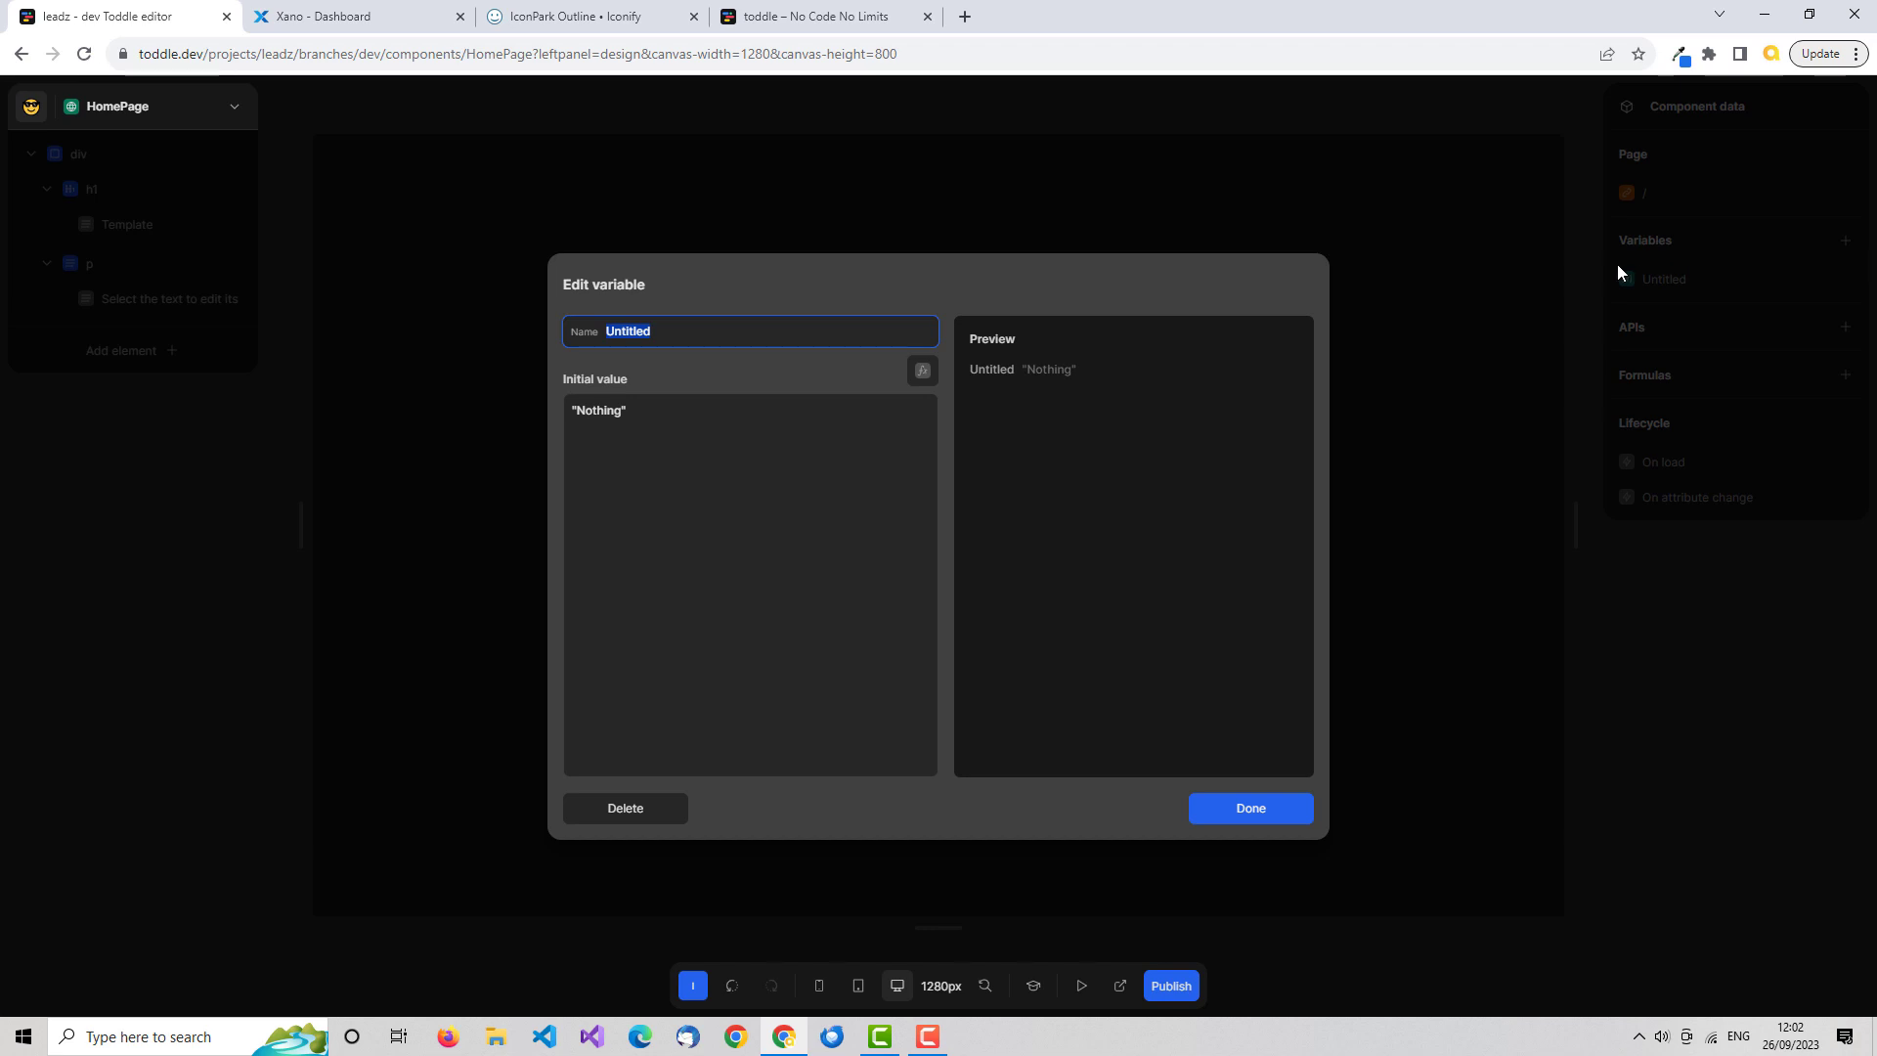
{"action": "type", "text": "showHeader"}
{"action": "left_click", "coordinate": [923, 372]}
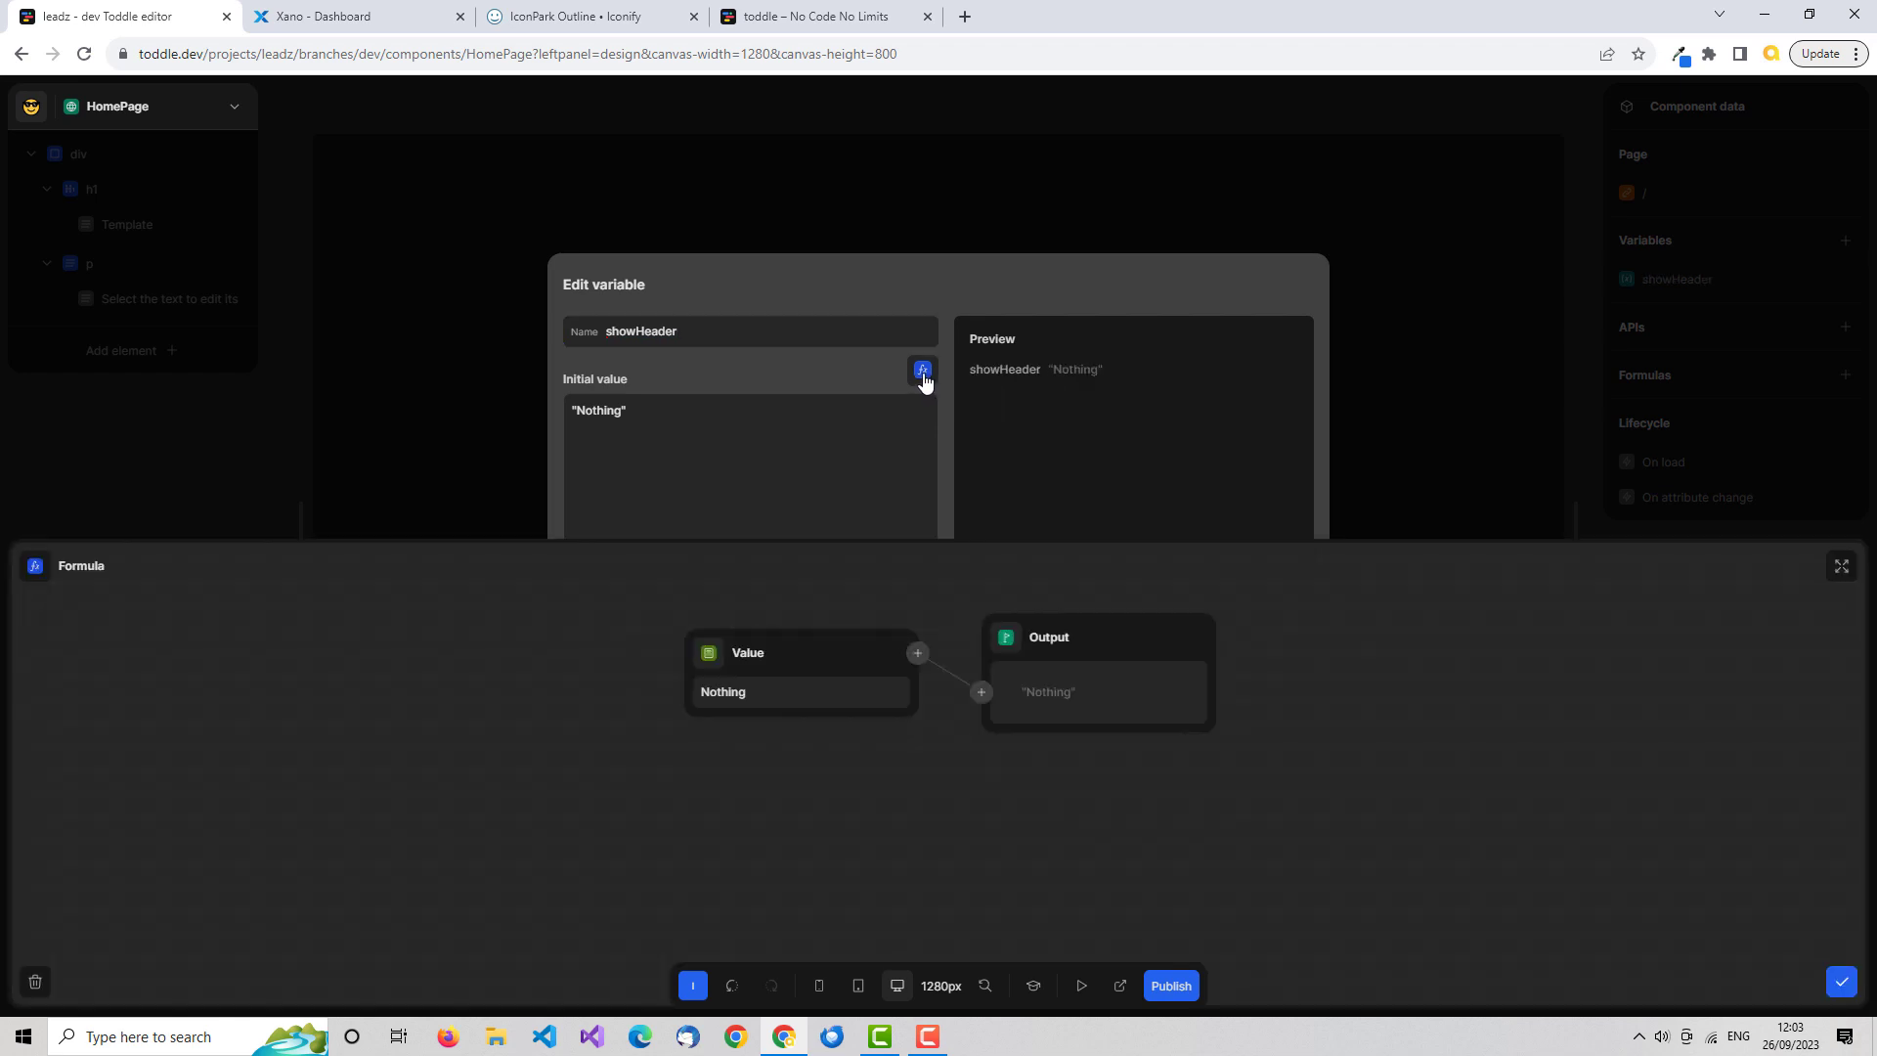
{"action": "left_click", "coordinate": [710, 659]}
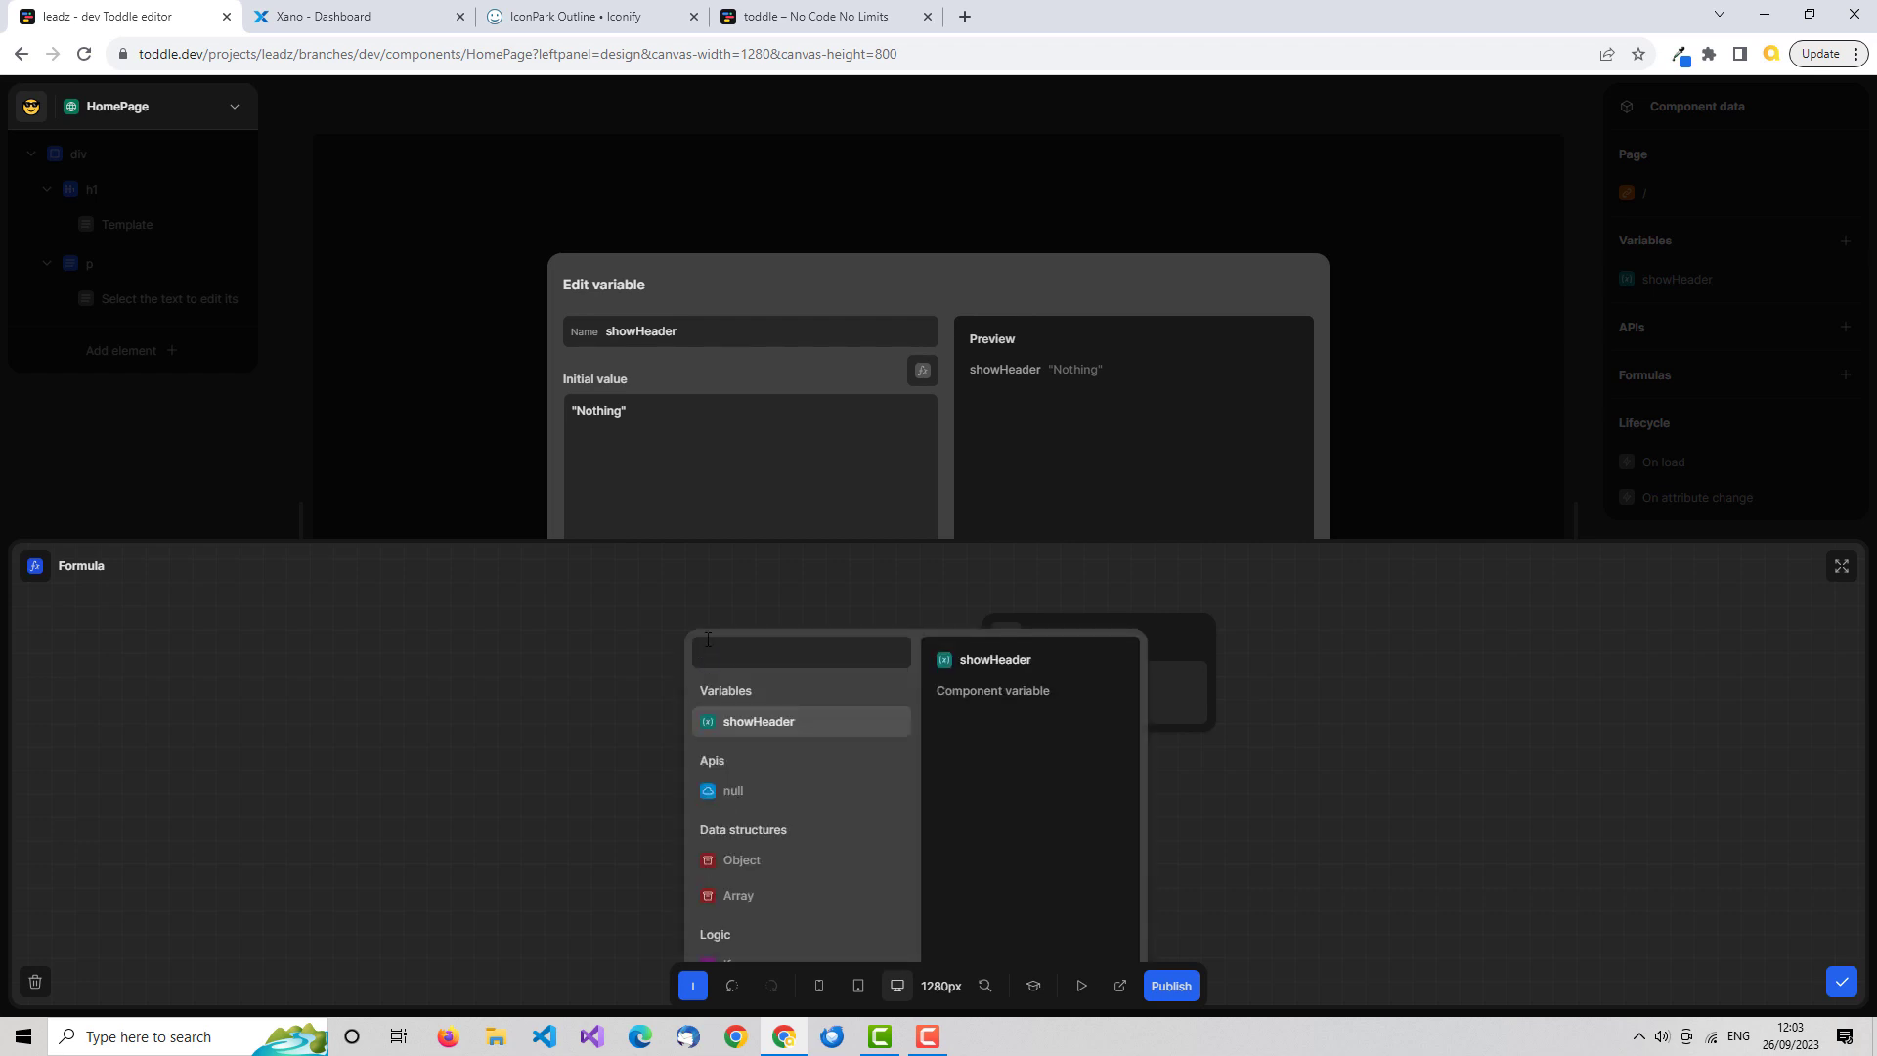
{"action": "type", "text": "fa"}
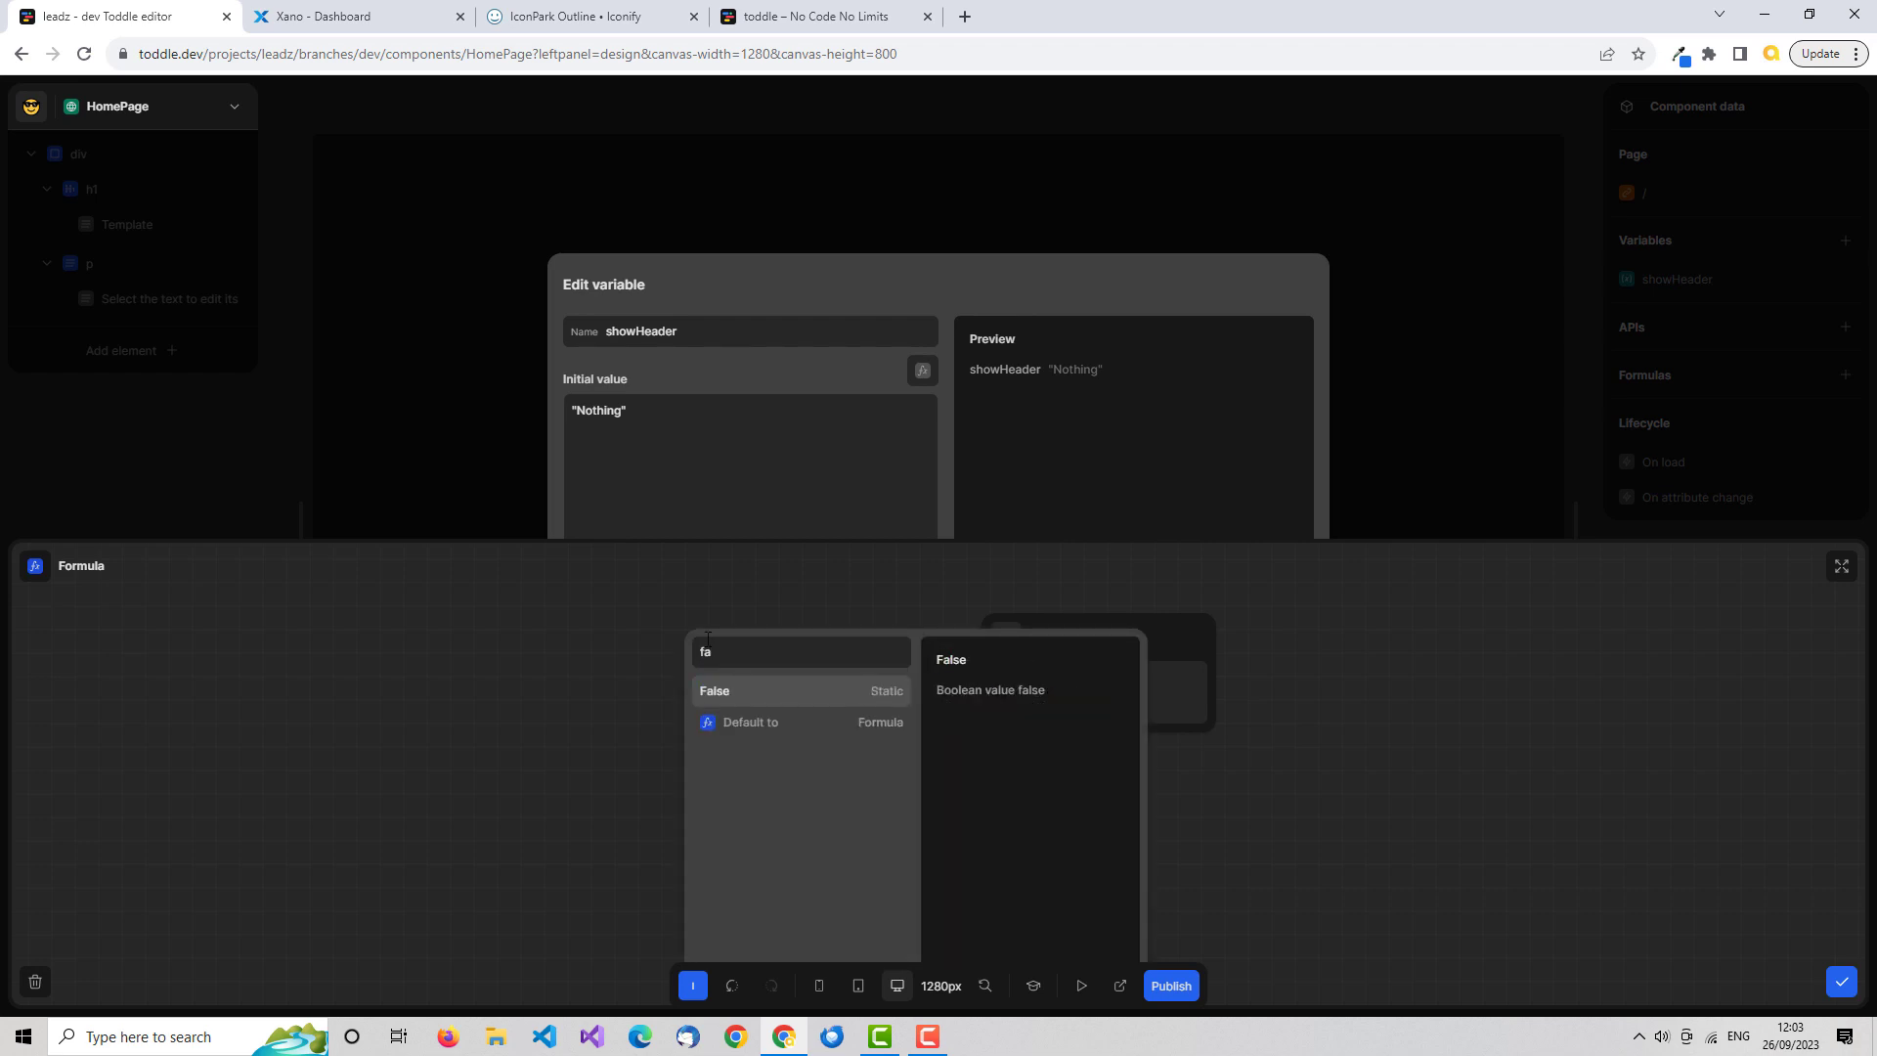
{"action": "type", "text": "lse"}
{"action": "left_click_drag", "start_coordinate": [729, 652], "coordinate": [689, 660]}
{"action": "type", "text": "true"}
{"action": "left_click", "coordinate": [729, 695]}
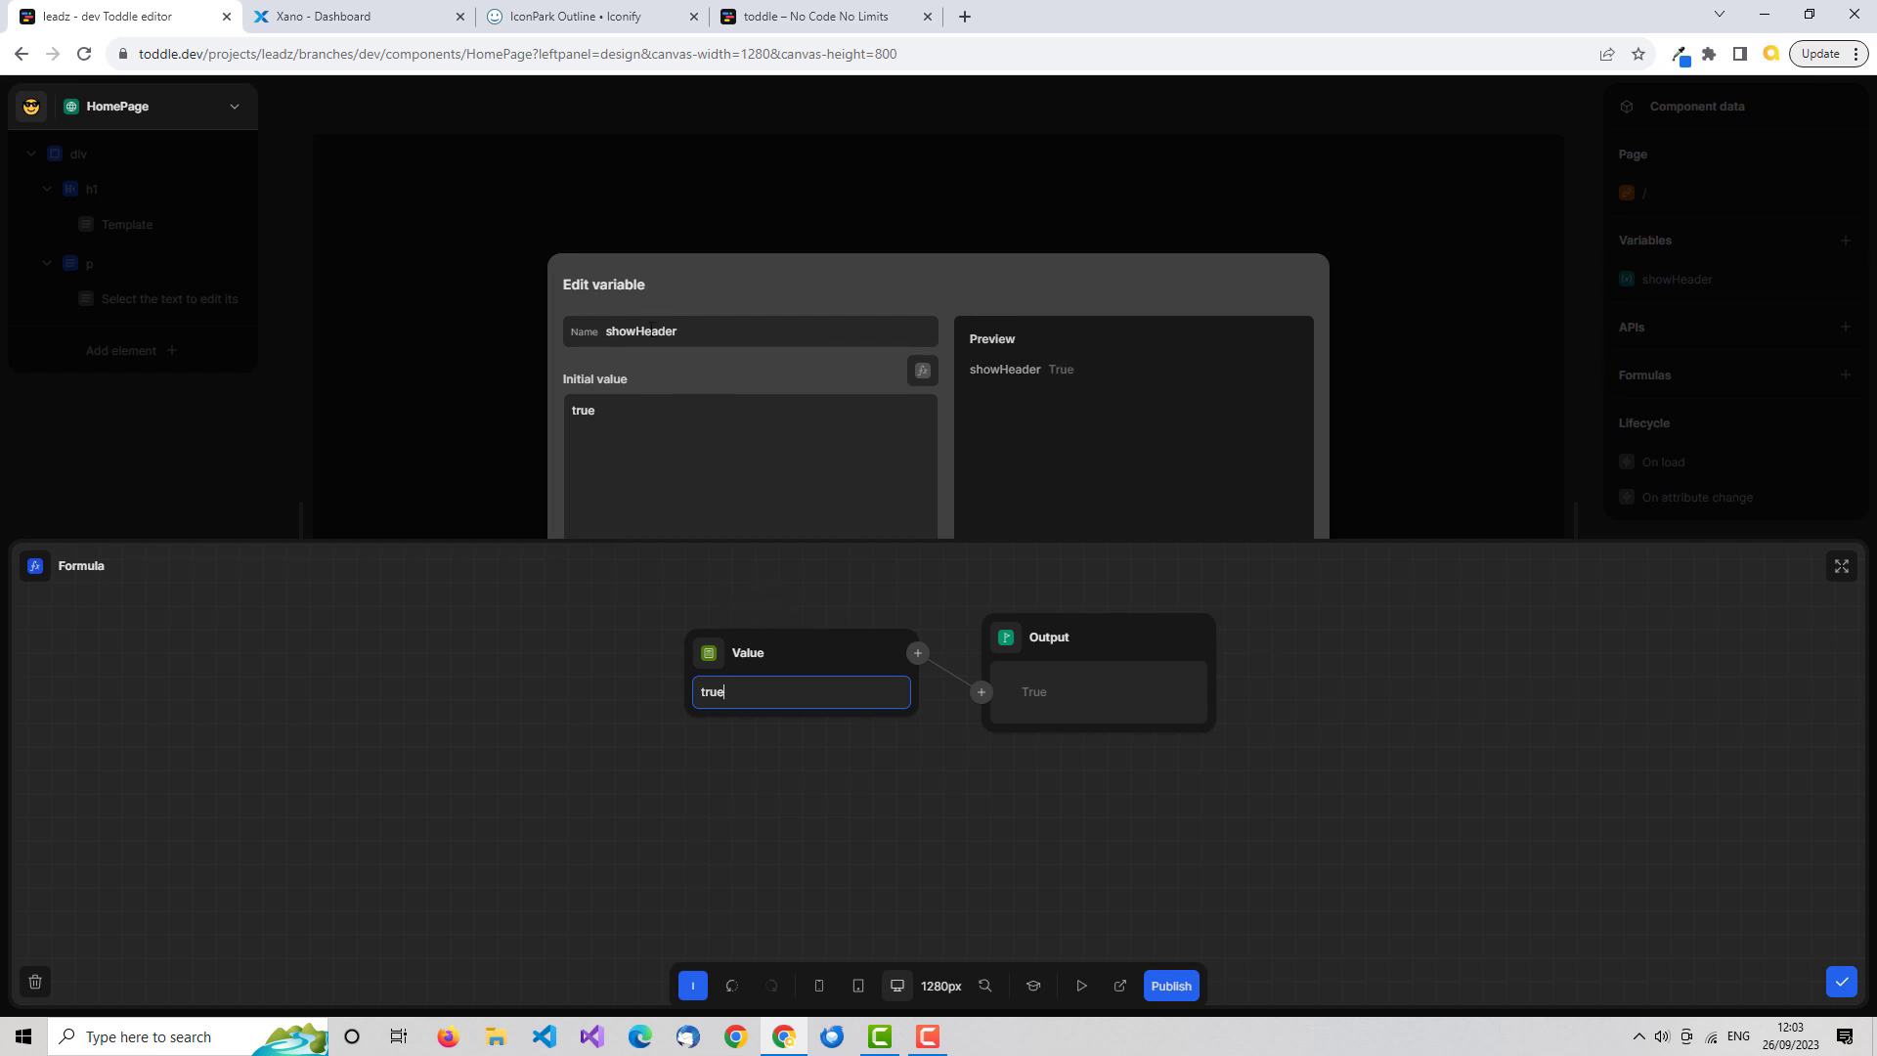
{"action": "key", "text": "Tab"}
{"action": "left_click", "coordinate": [1842, 983]}
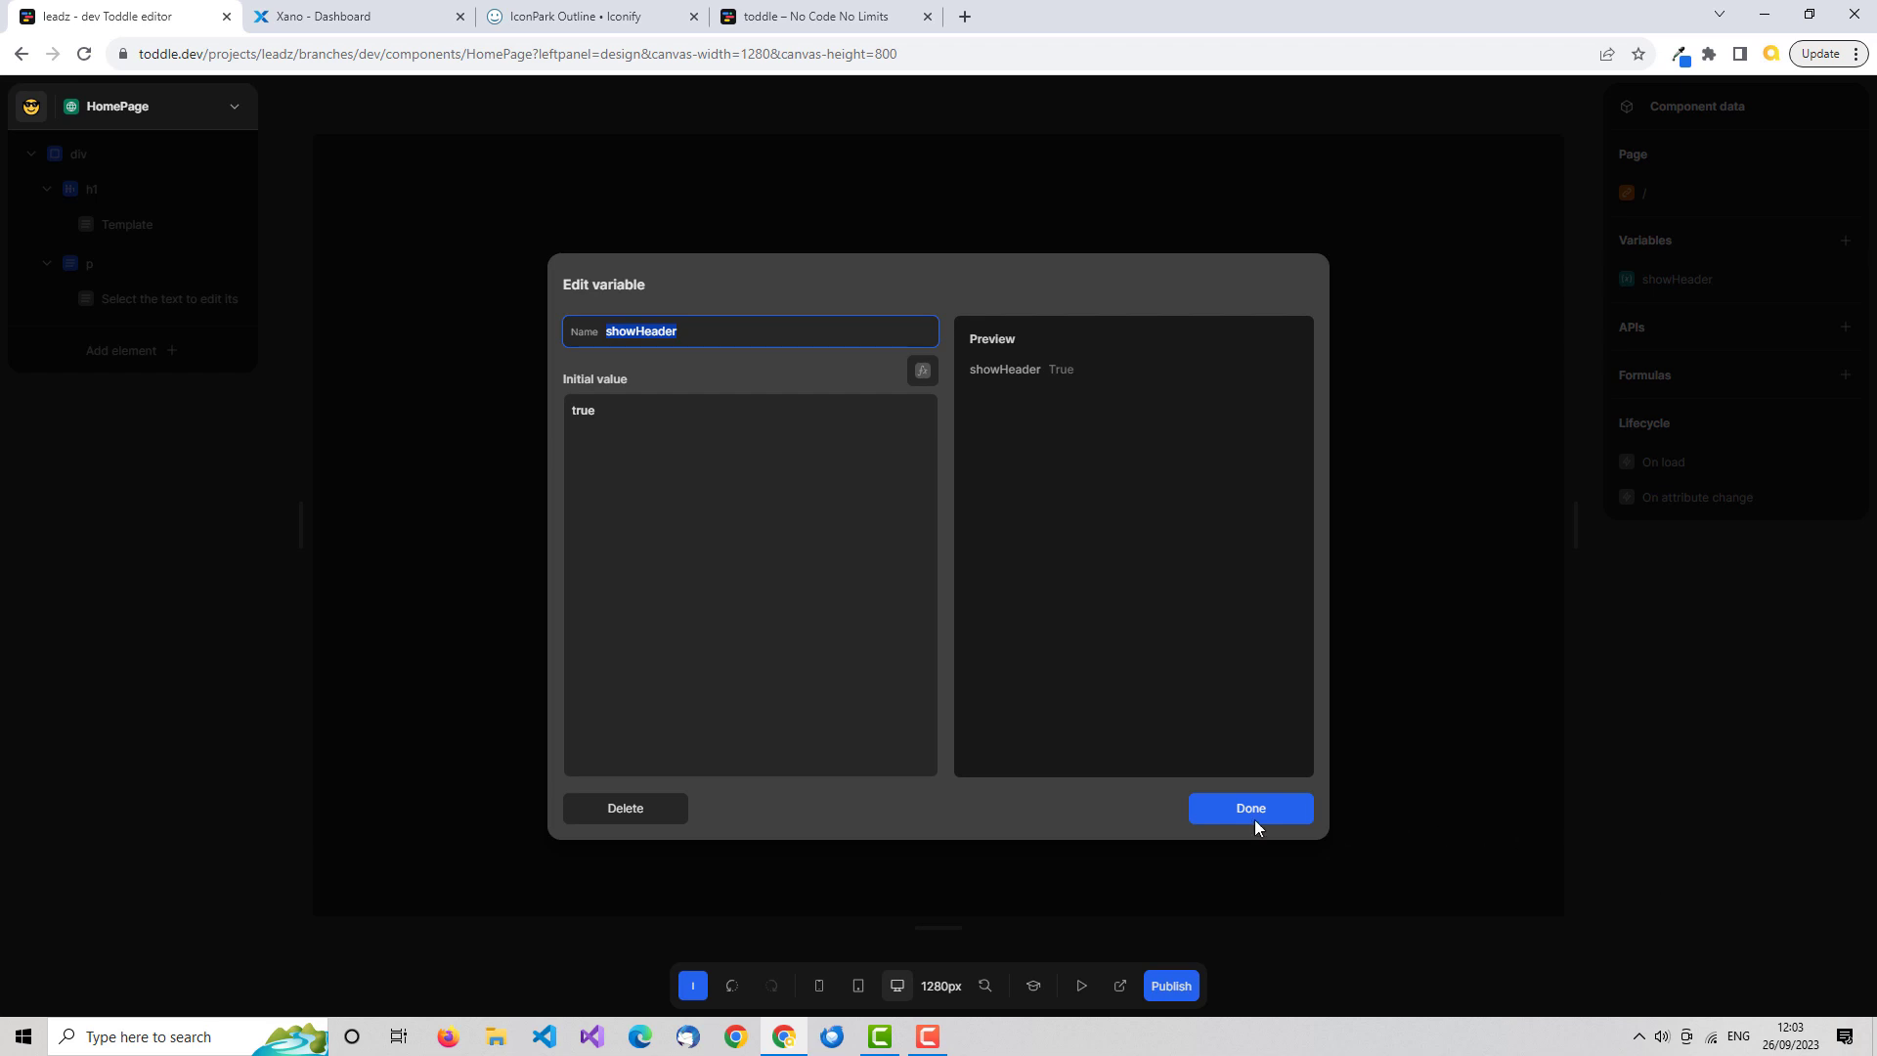
{"action": "left_click", "coordinate": [1271, 809]}
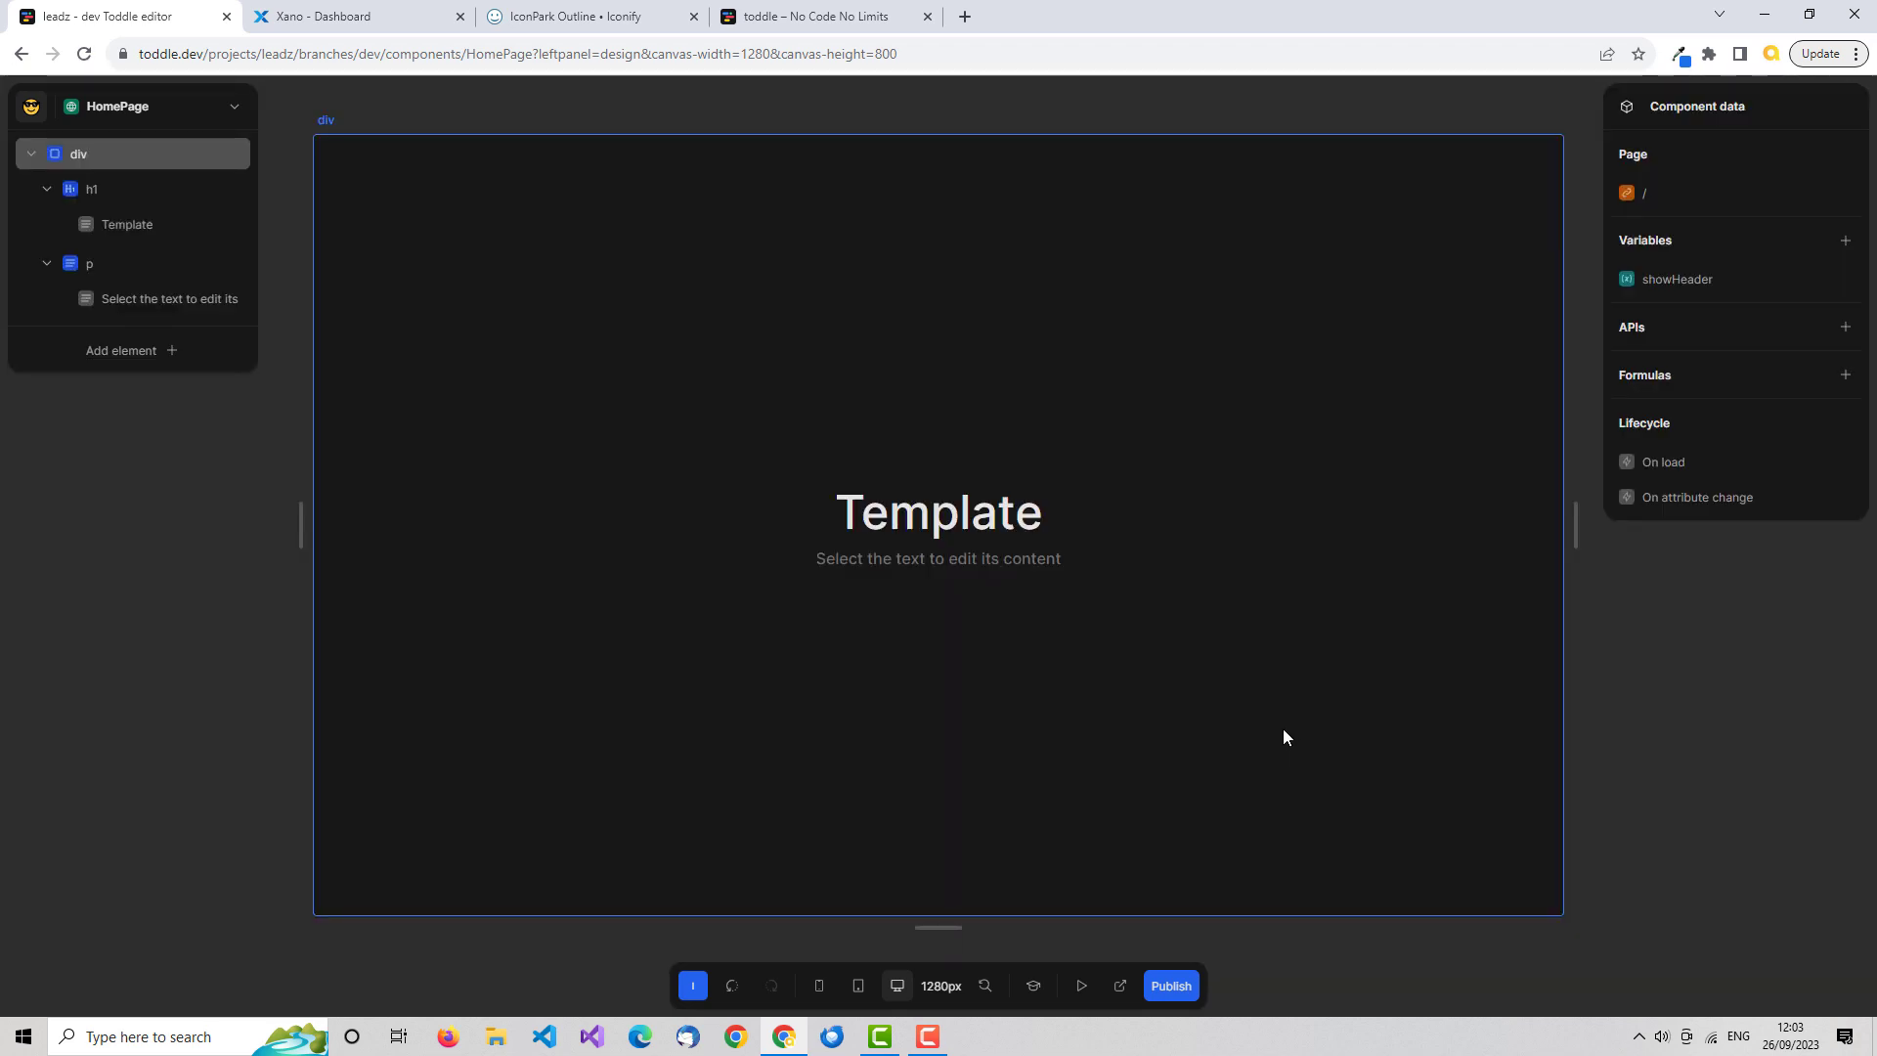
{"action": "left_click", "coordinate": [830, 559]}
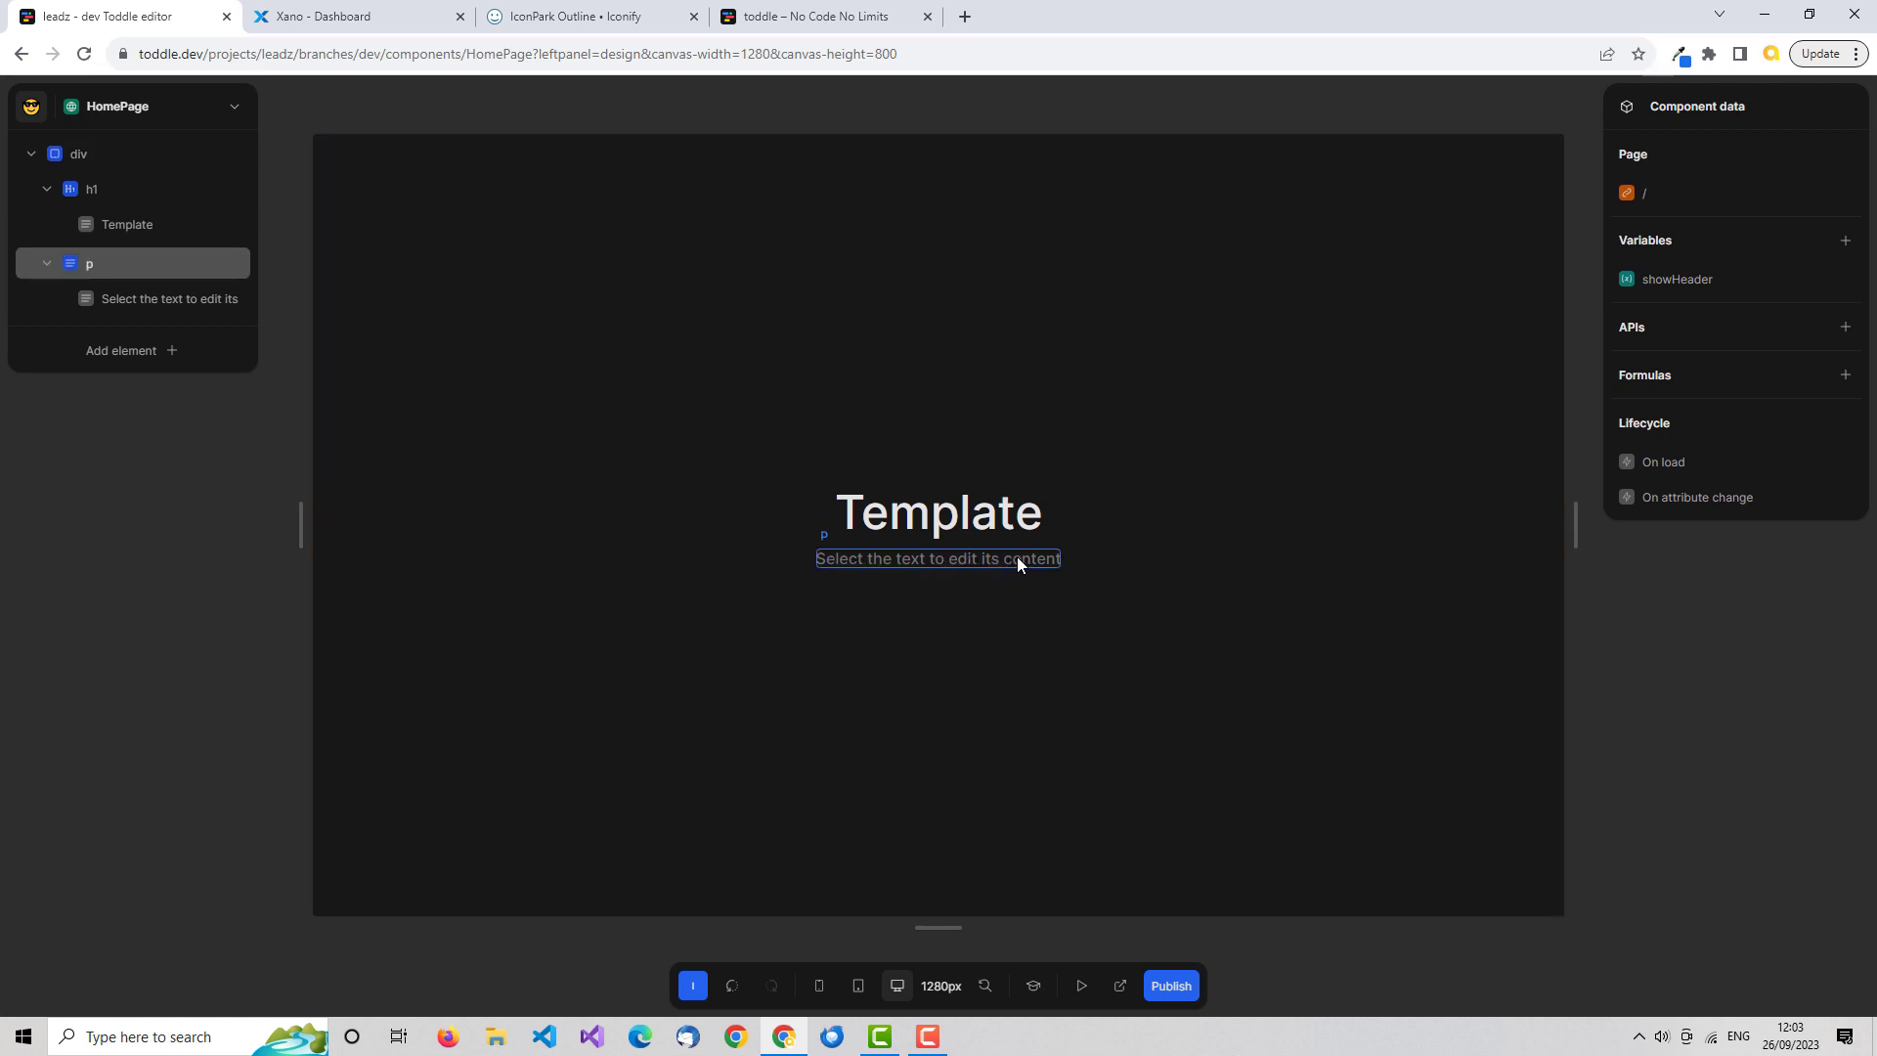
{"action": "left_click", "coordinate": [1026, 528]}
{"action": "left_click", "coordinate": [931, 477]}
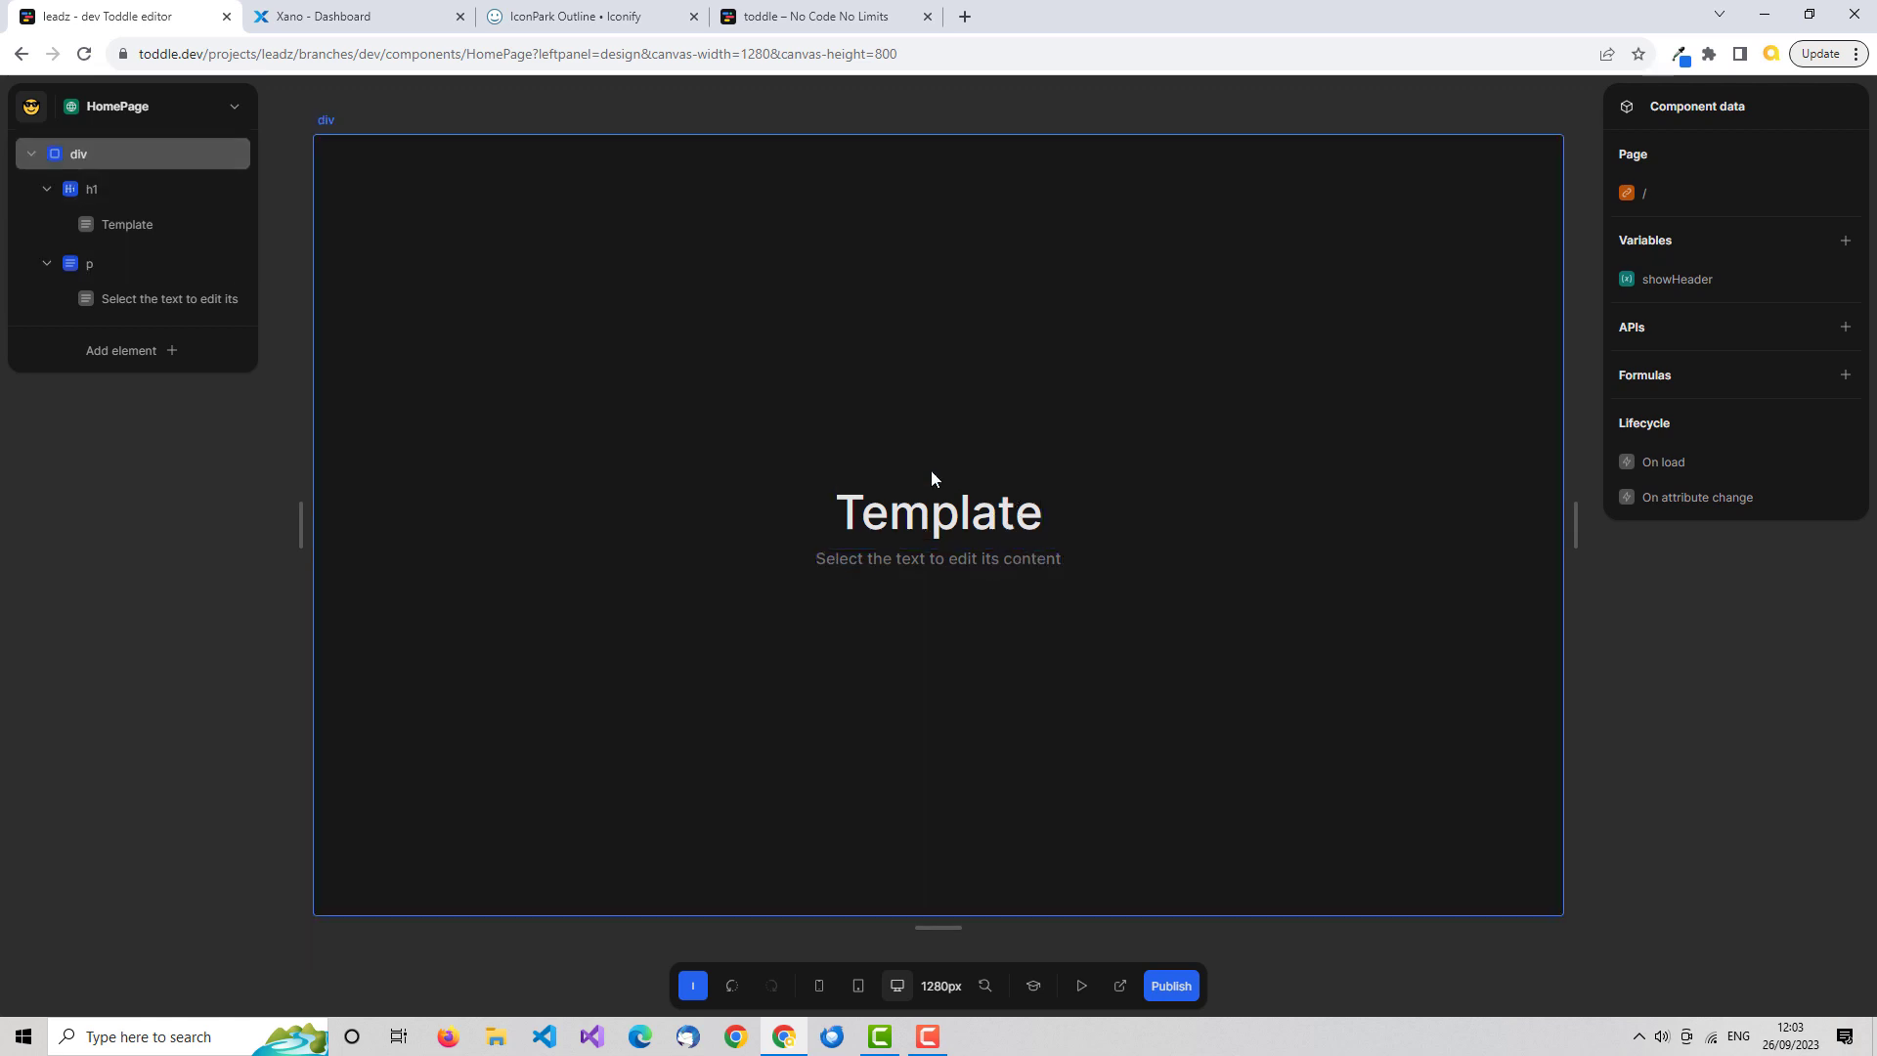
{"action": "left_click", "coordinate": [935, 498]}
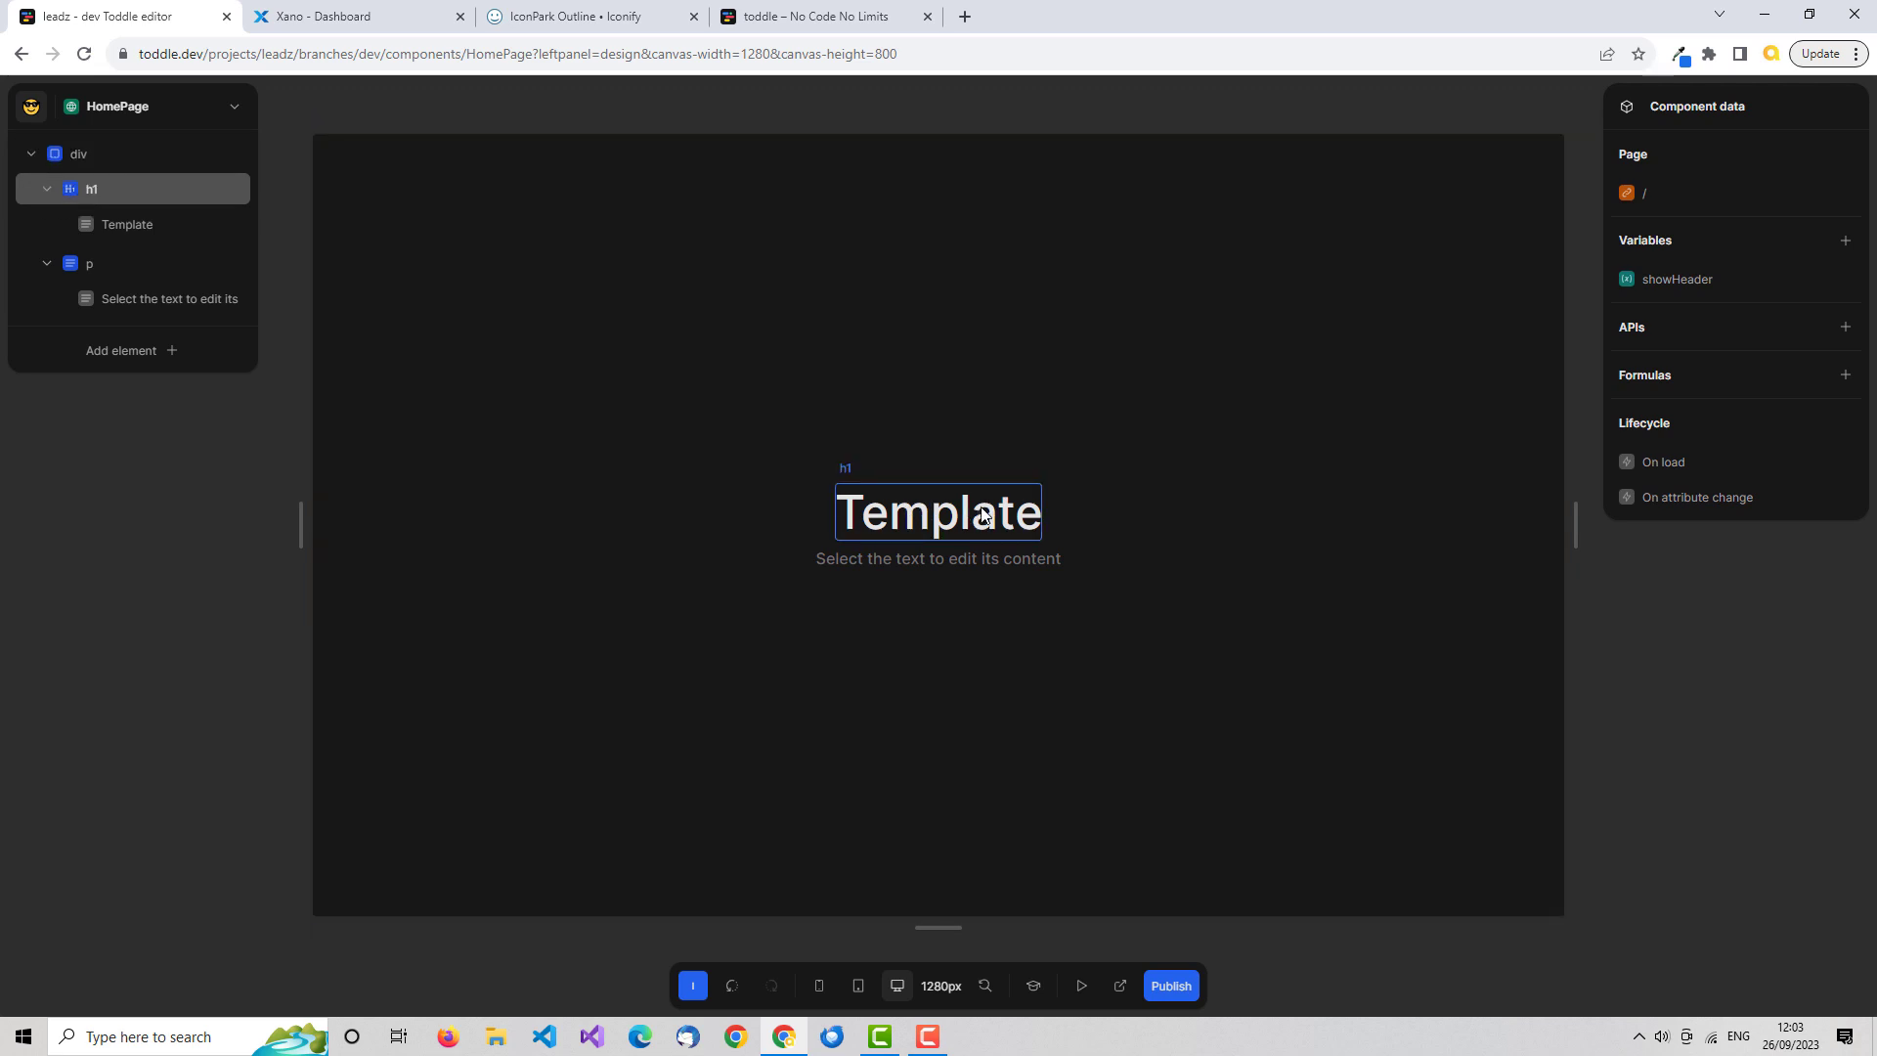
{"action": "left_click", "coordinate": [980, 565]}
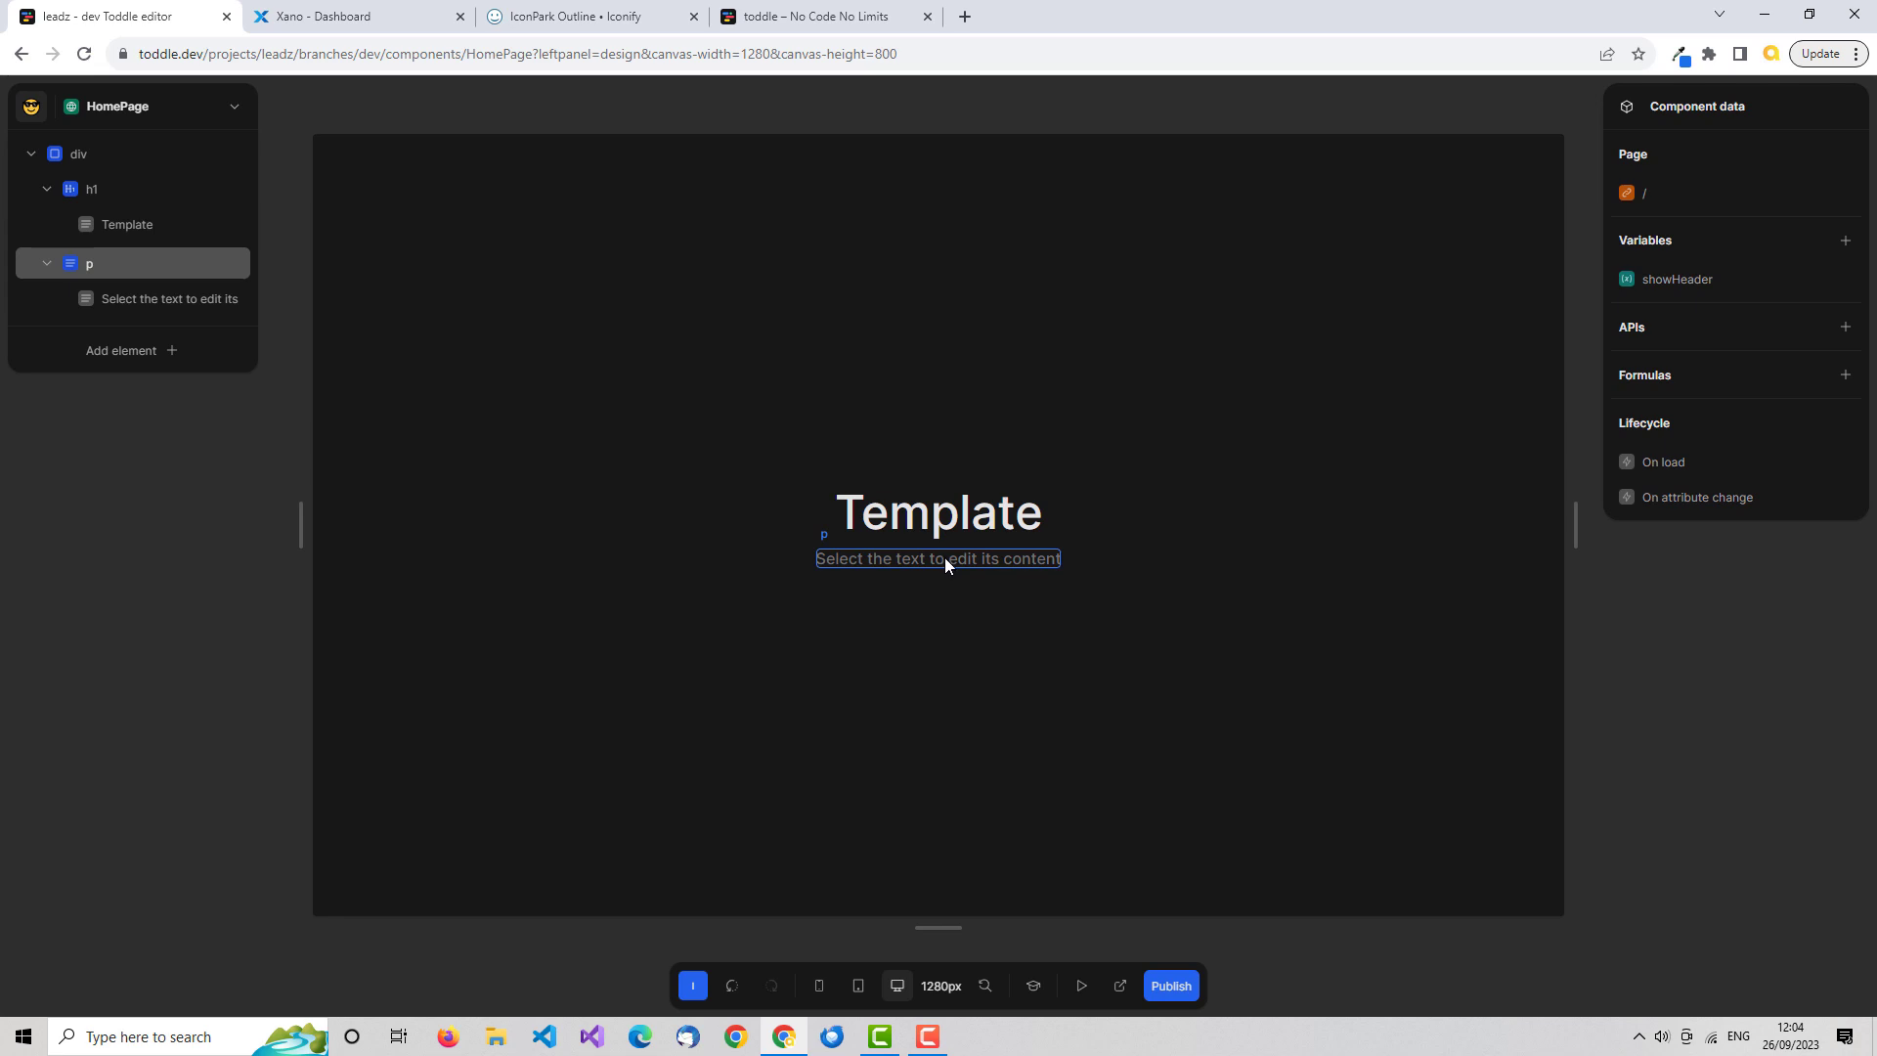
Give the paragraph below the Template heading a click event with a Set: showHeader action.
{"action": "left_click", "coordinate": [944, 557]}
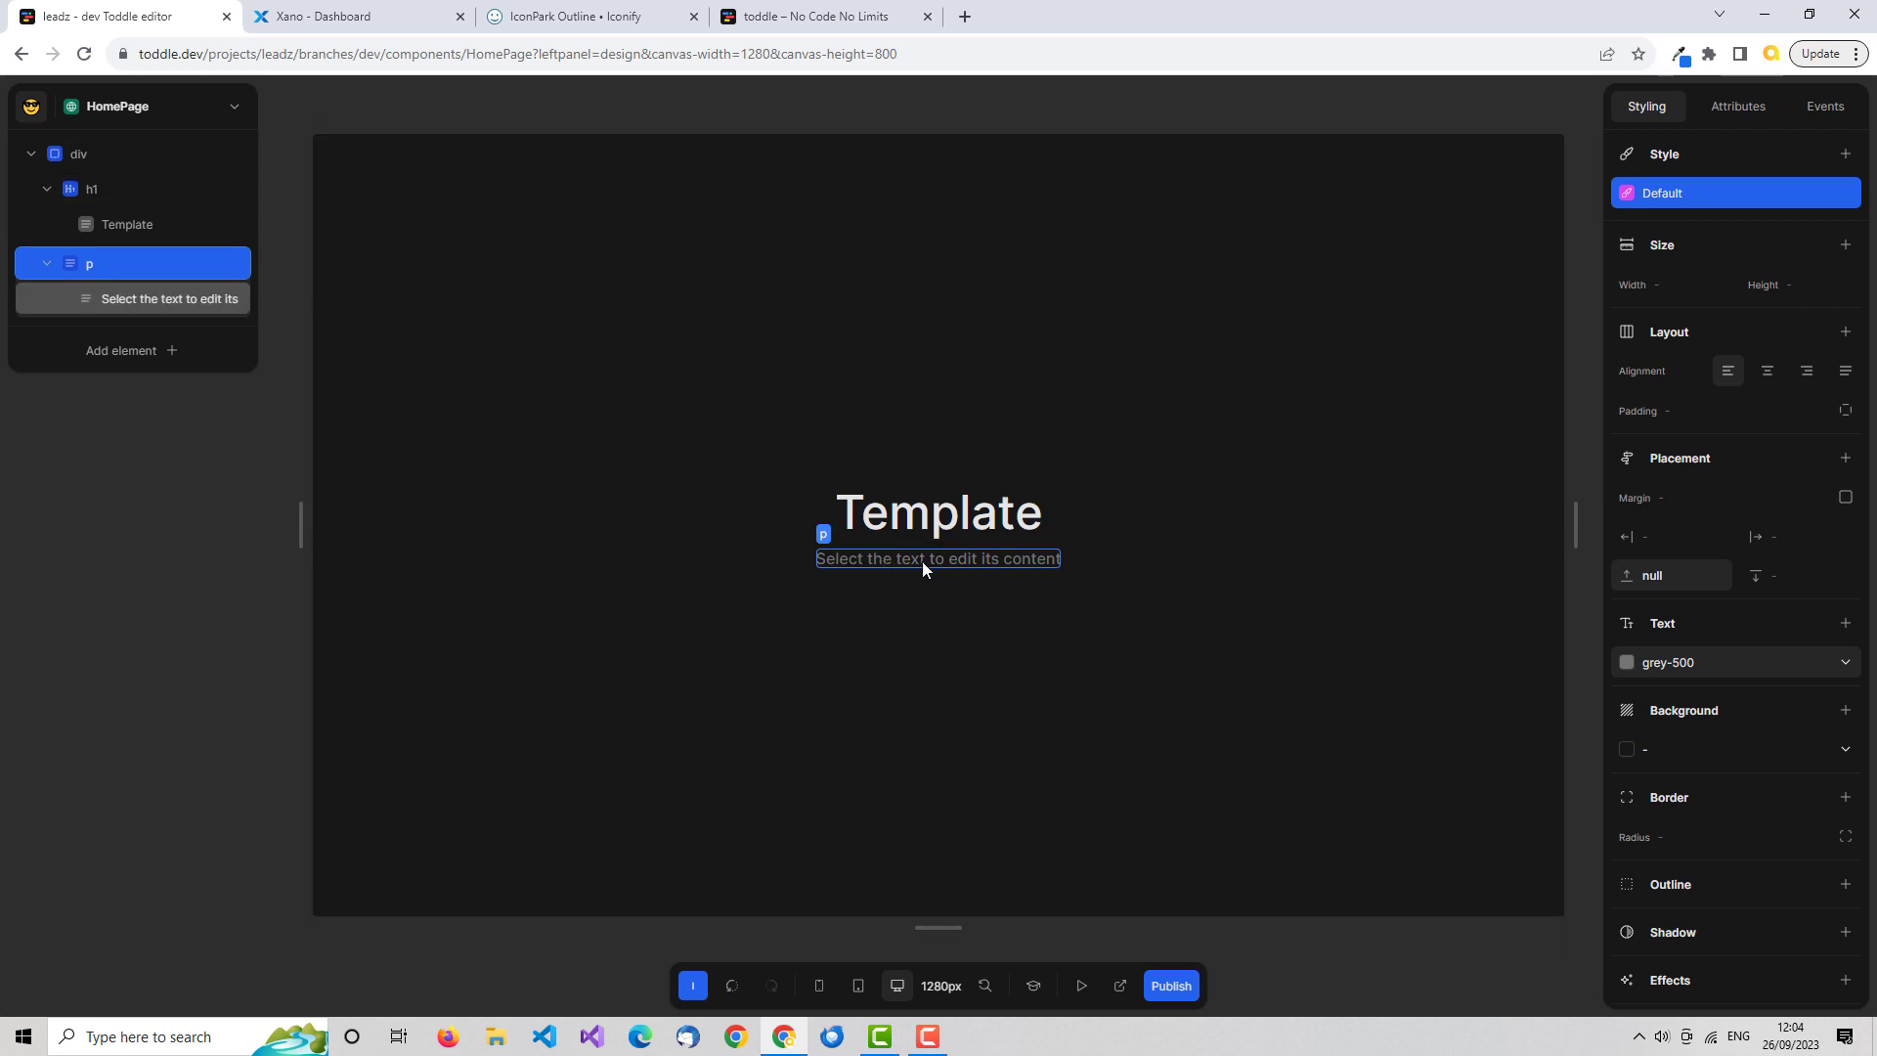
{"action": "left_click", "coordinate": [1828, 105]}
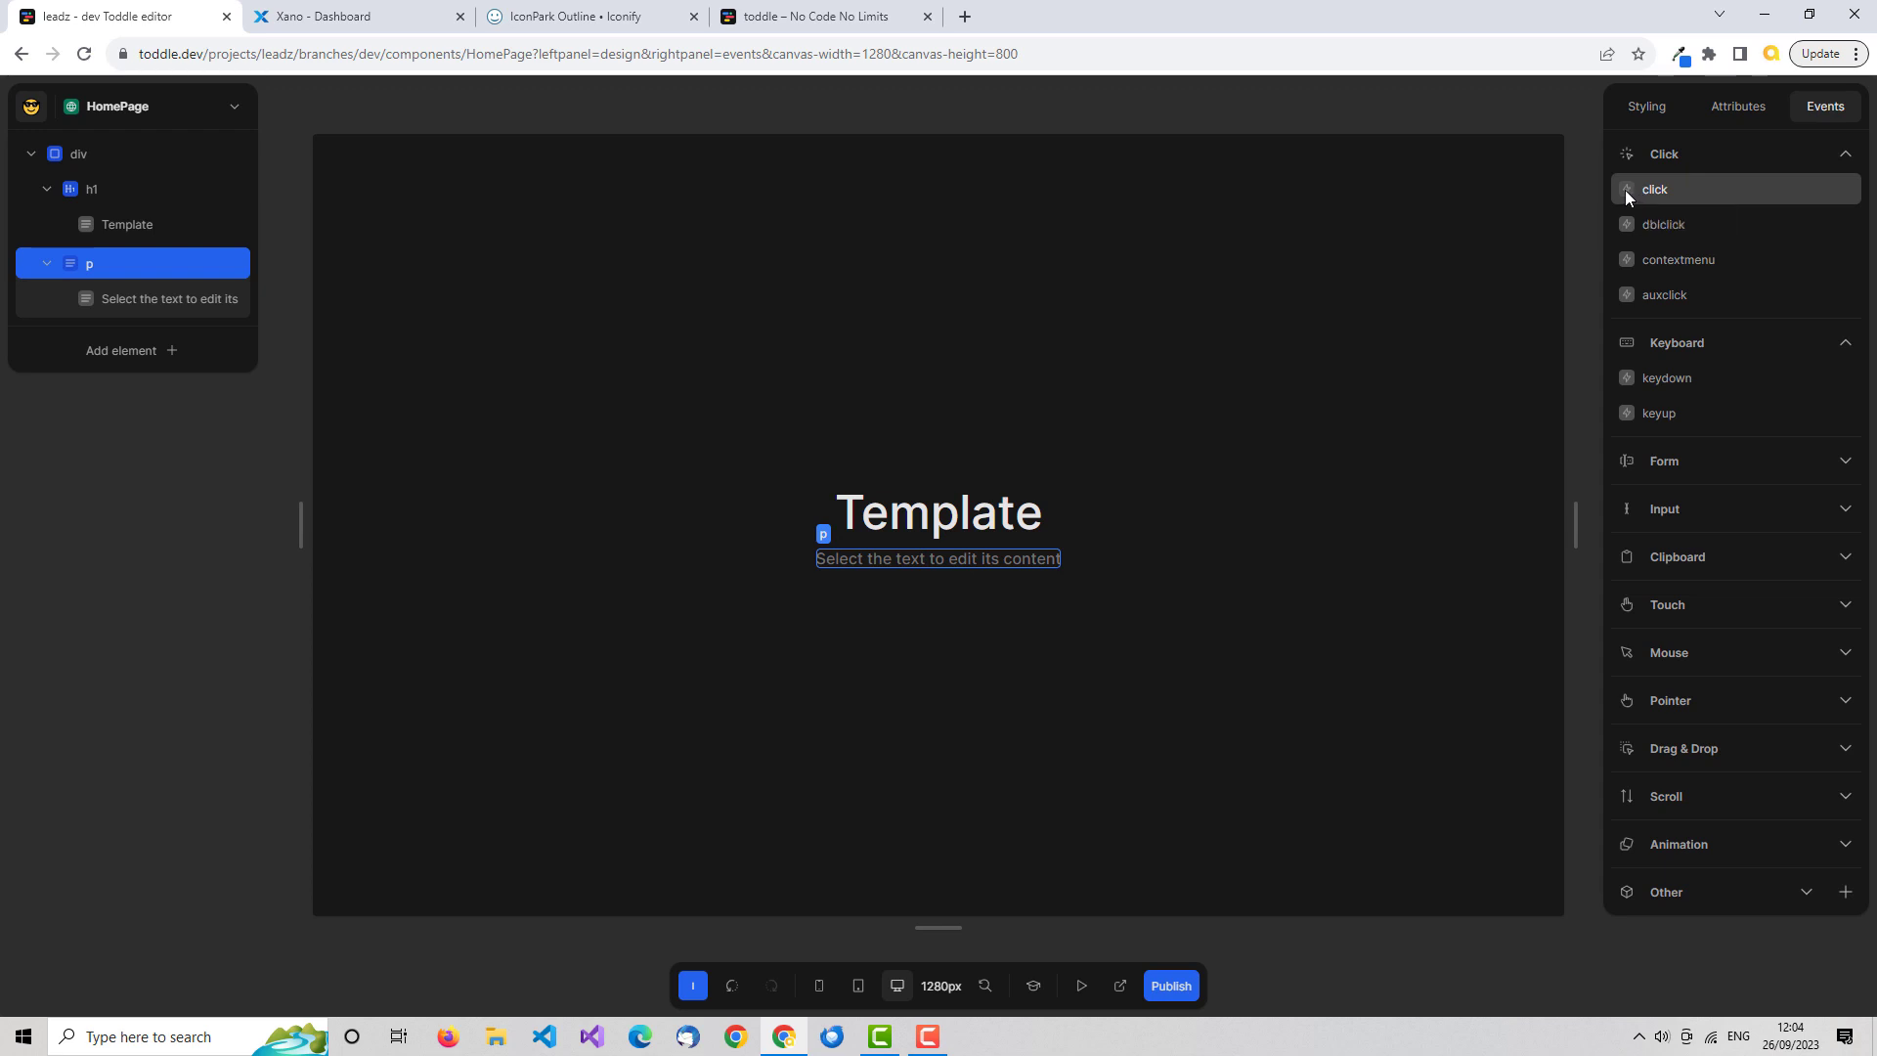
{"action": "left_click", "coordinate": [1626, 190]}
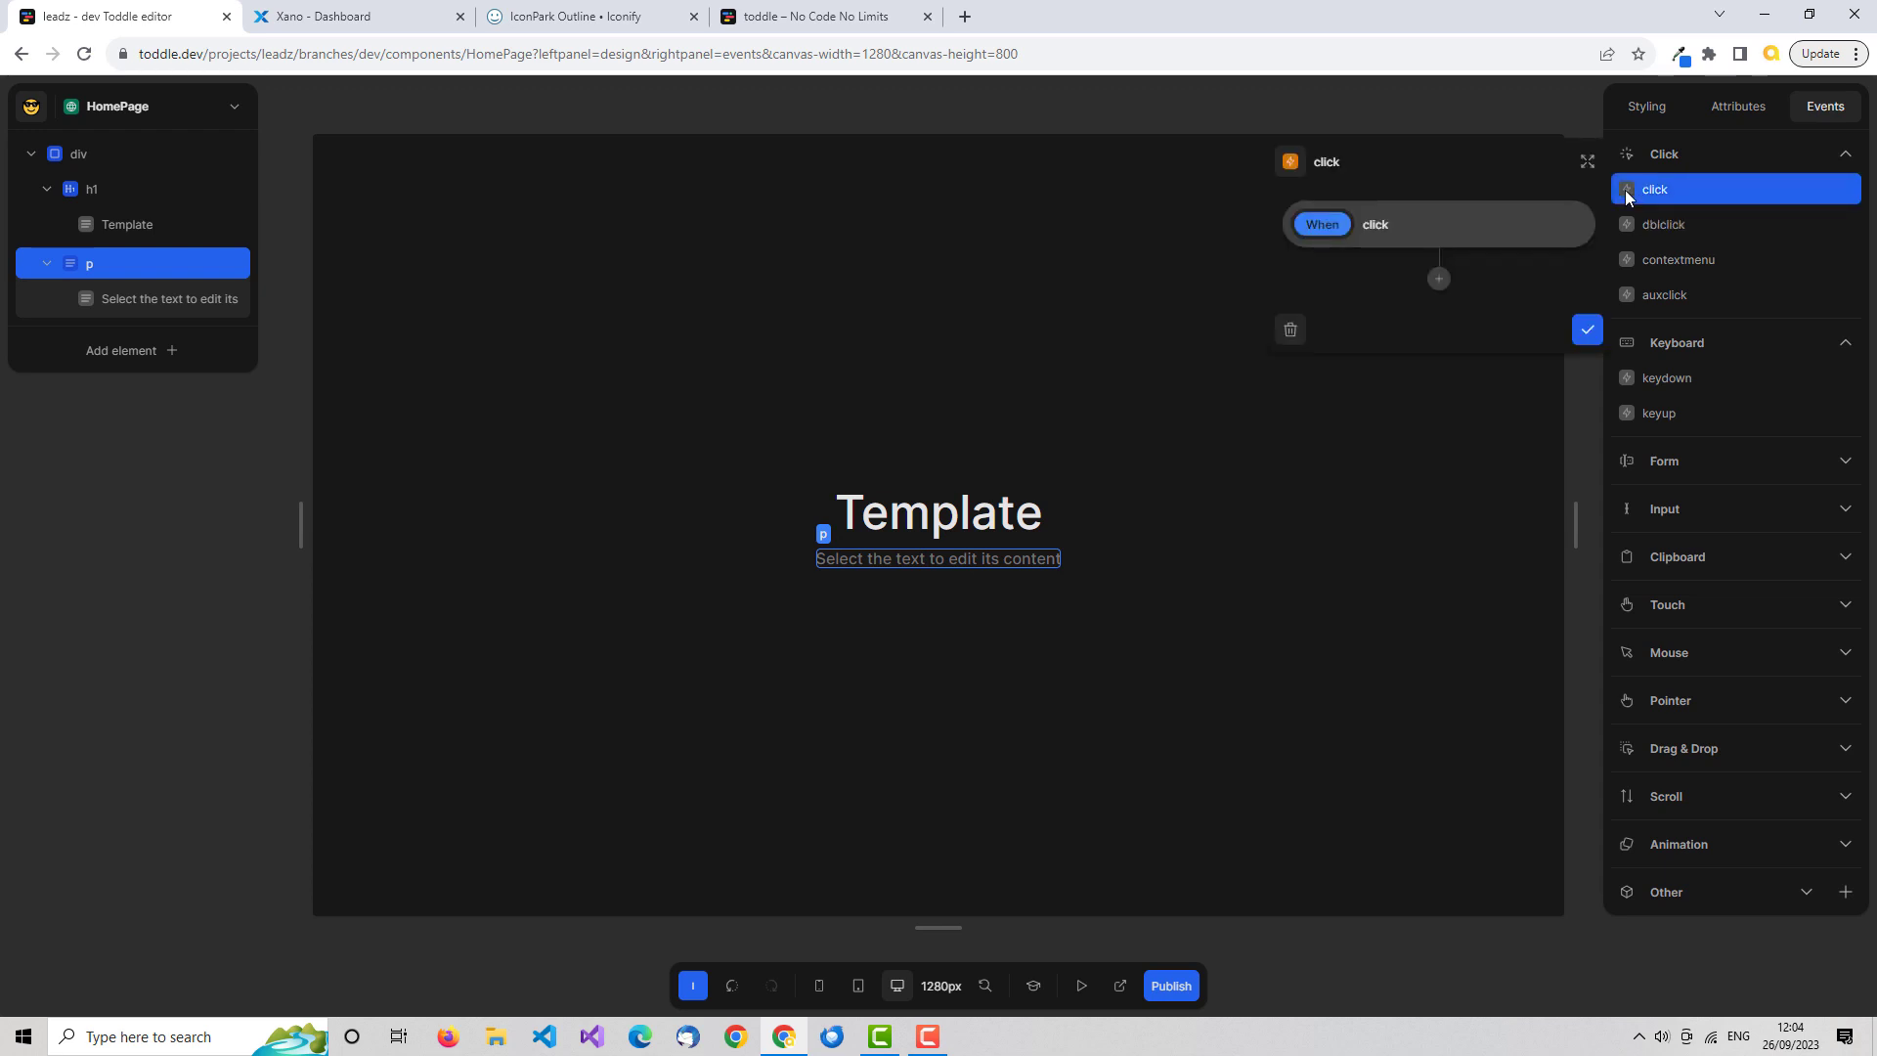
{"action": "left_click", "coordinate": [1439, 281]}
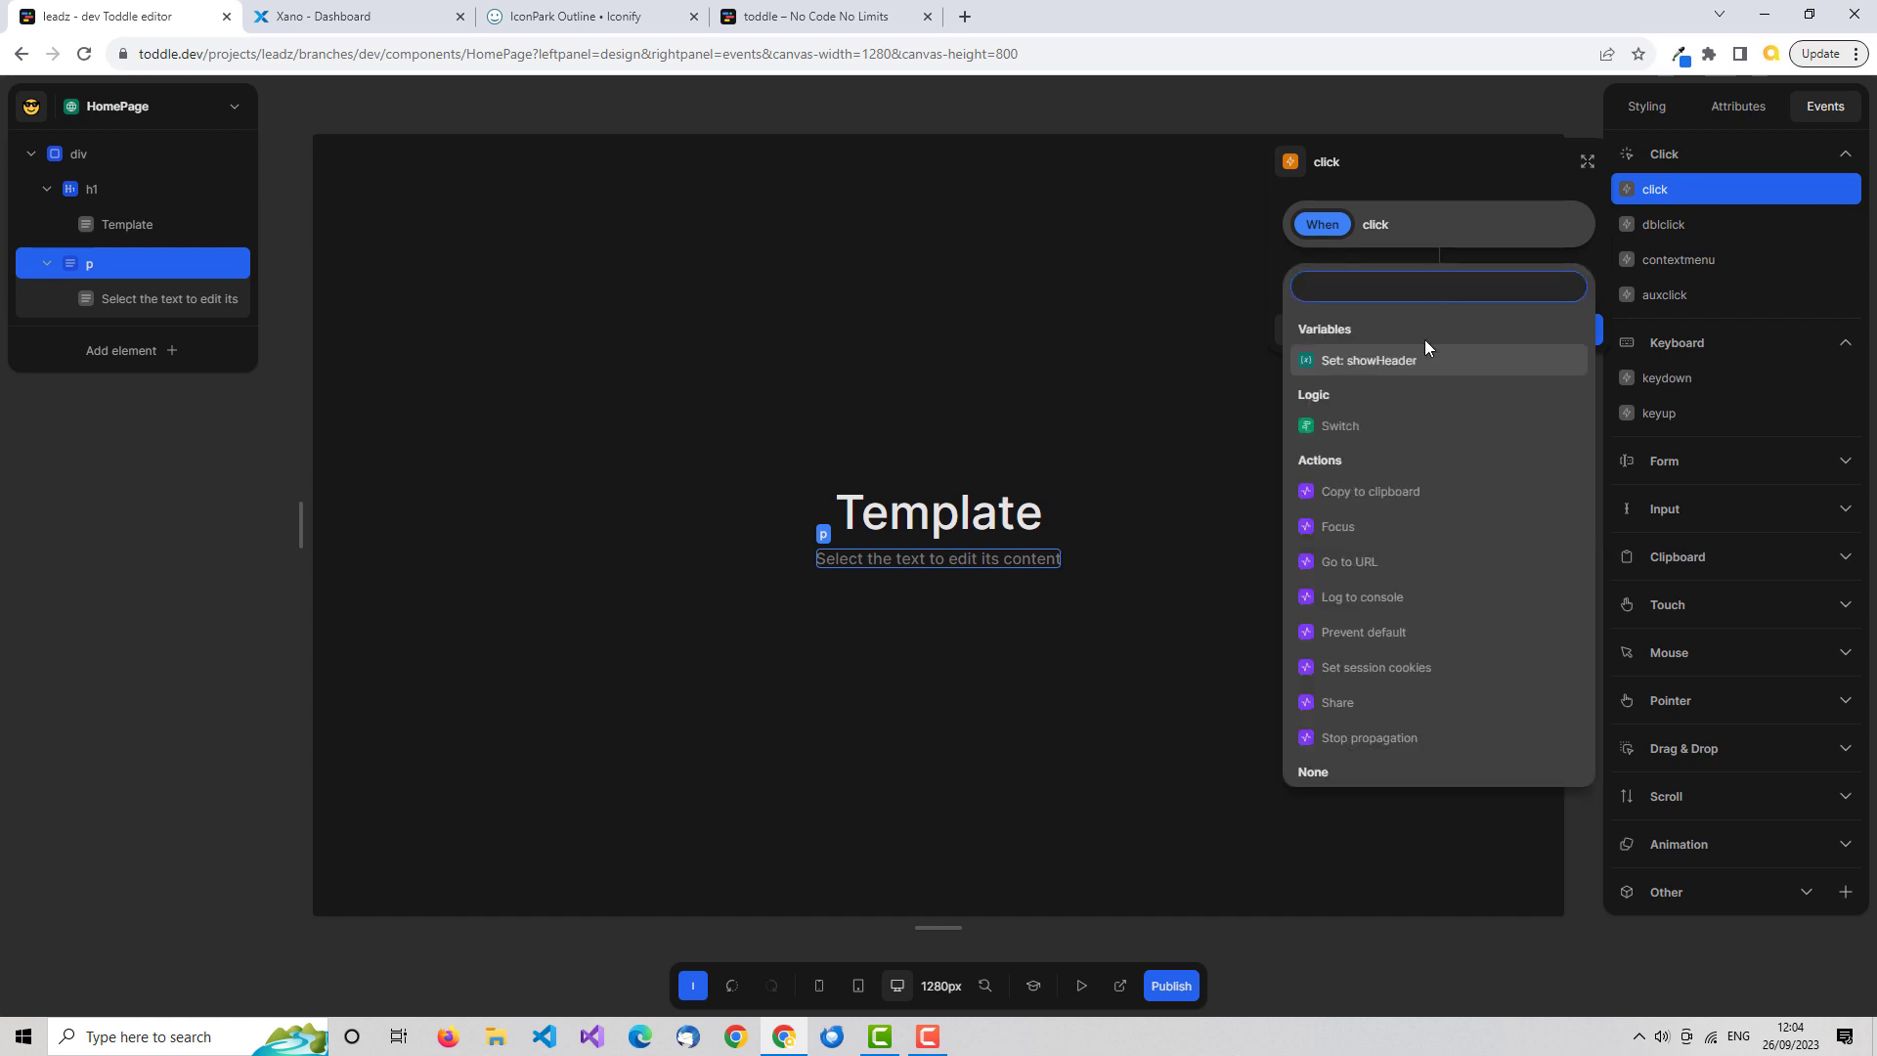
{"action": "scroll", "coordinate": [1479, 669], "scroll_direction": "down", "scroll_amount": 1}
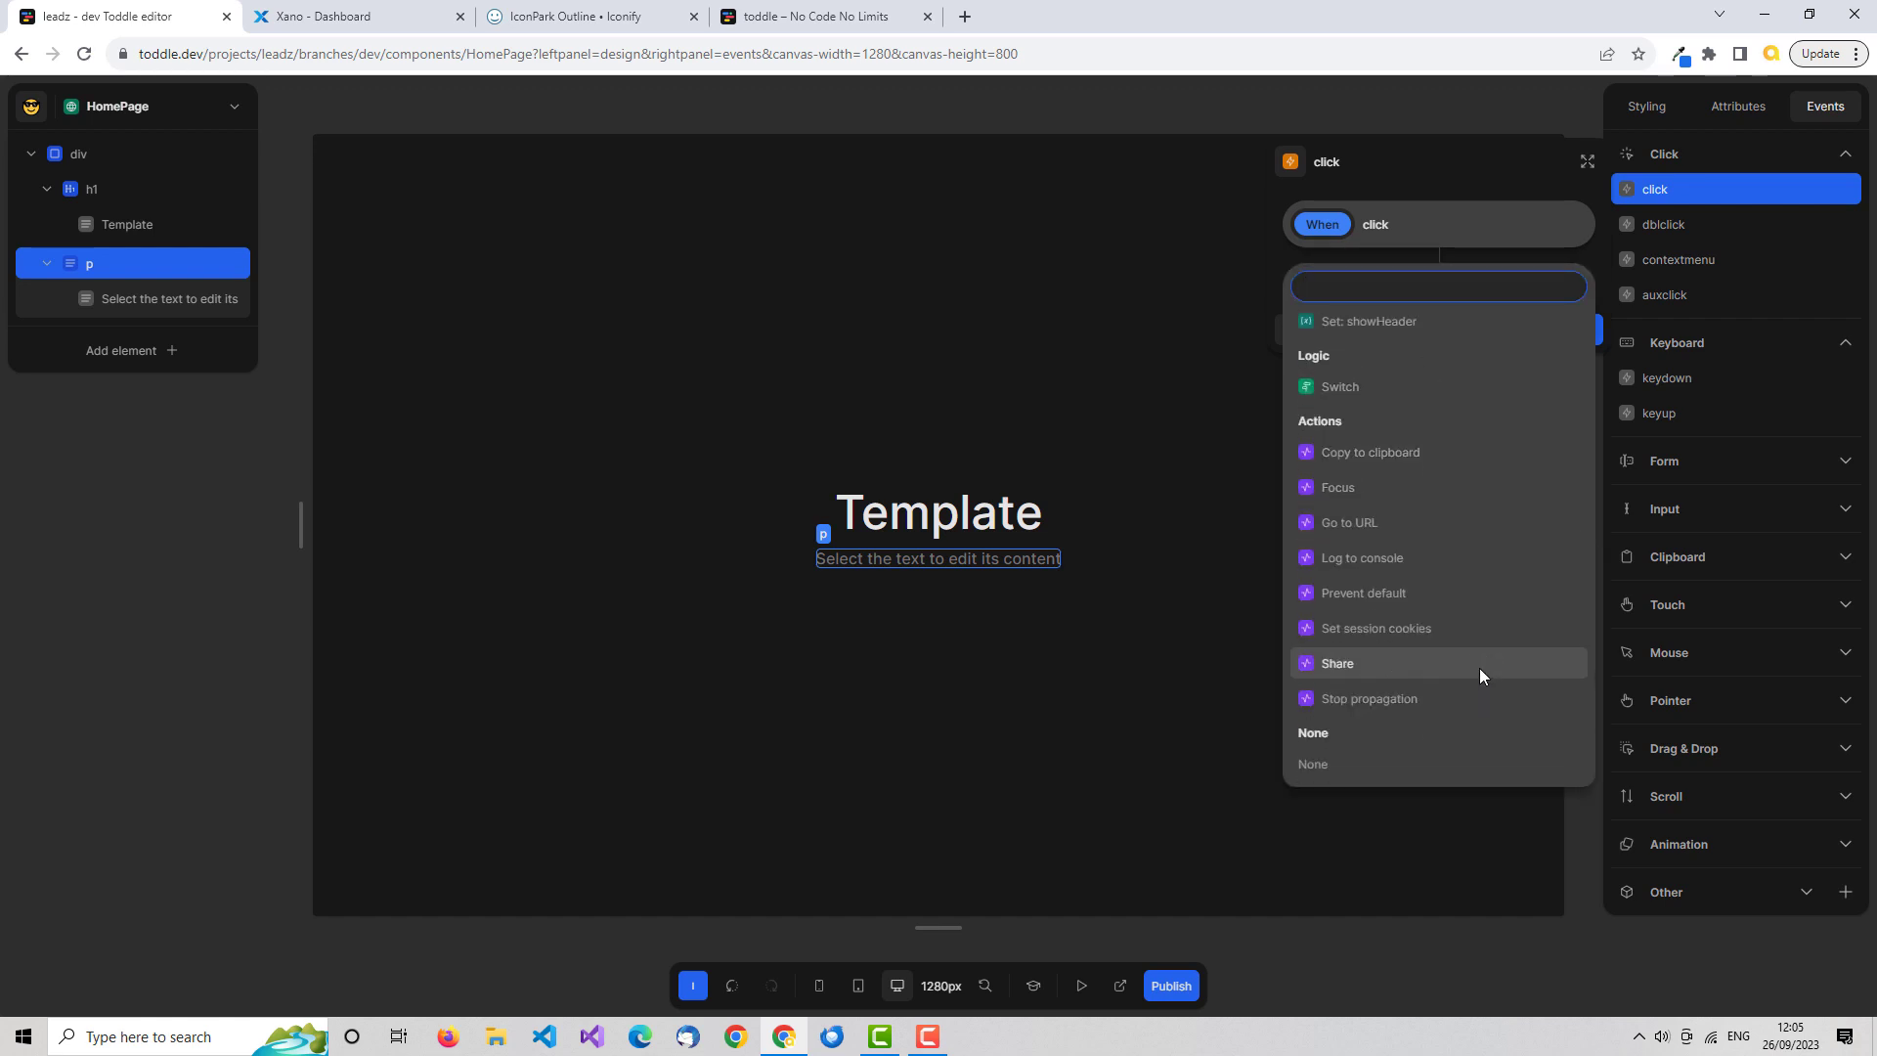
{"action": "scroll", "coordinate": [1480, 667], "scroll_direction": "up", "scroll_amount": 1}
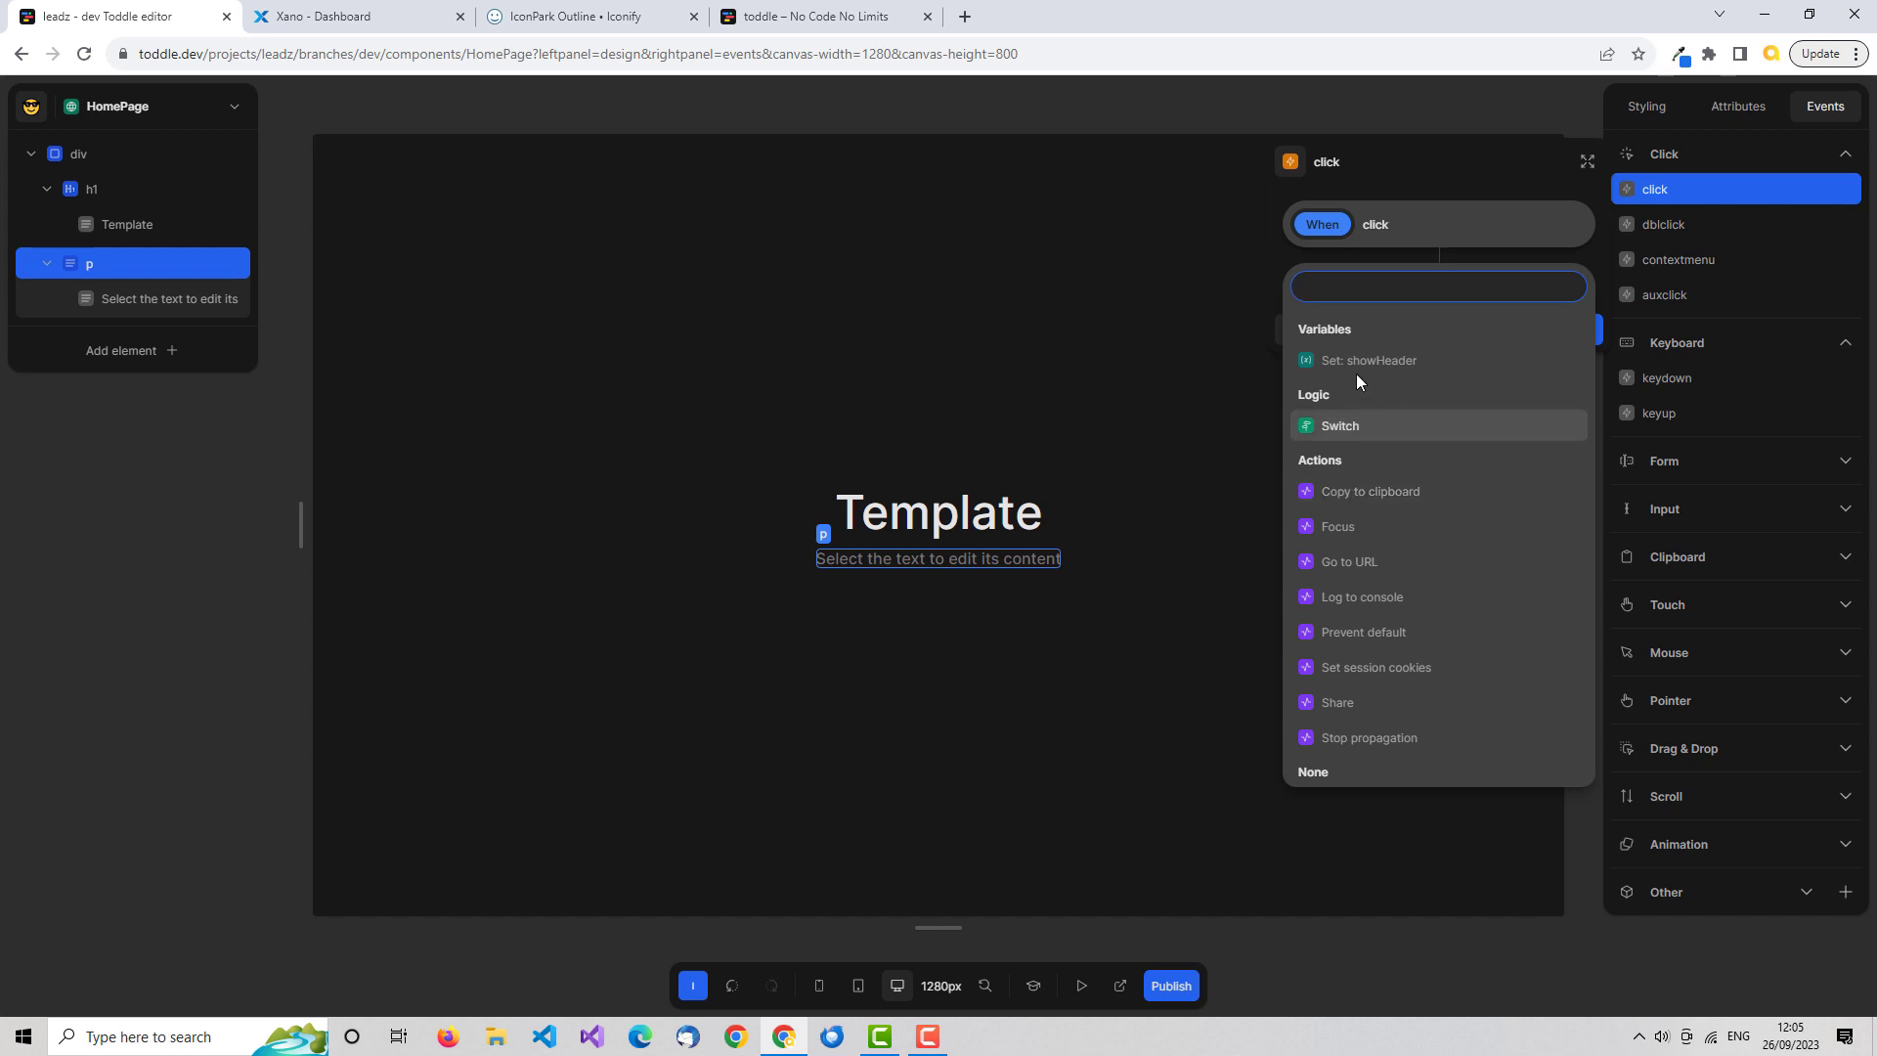
{"action": "left_click", "coordinate": [1425, 360]}
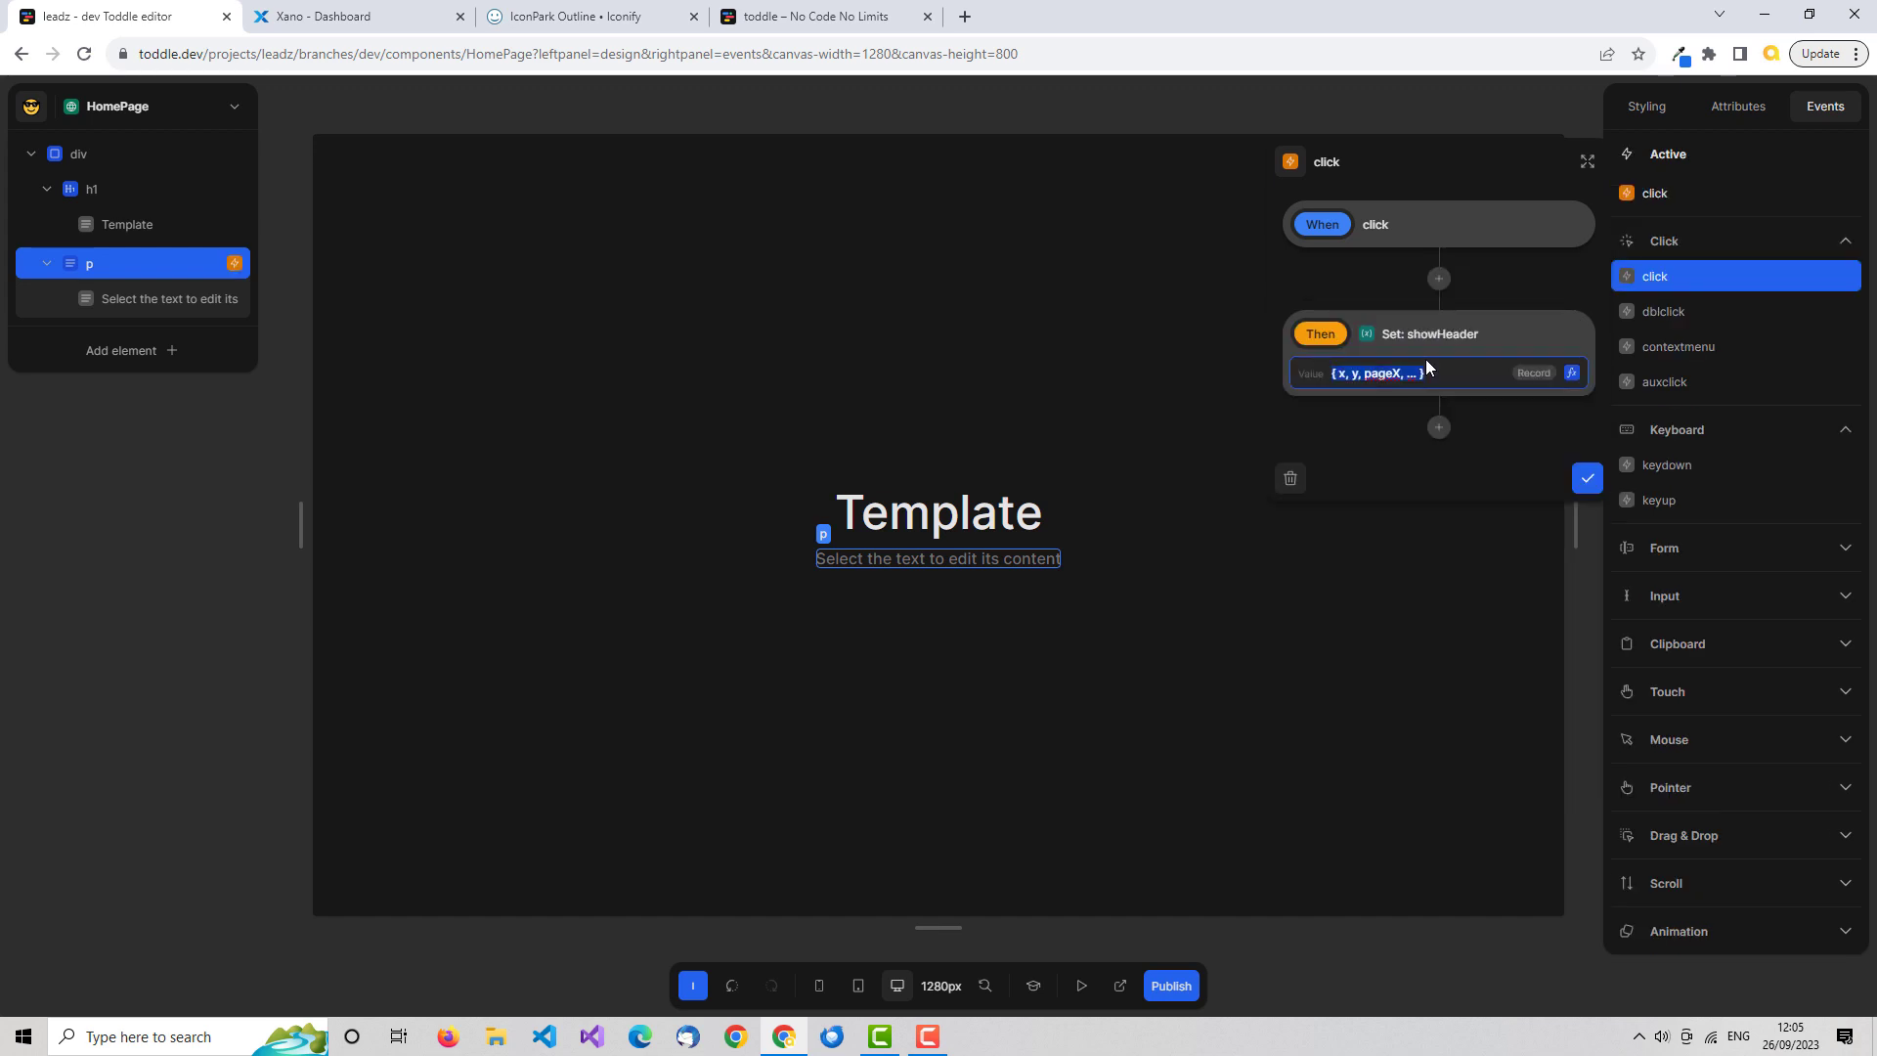
Set the value of the click event's showHeader action to the boolean false and finish the event.
{"action": "left_click", "coordinate": [1573, 373]}
{"action": "left_click", "coordinate": [708, 640]}
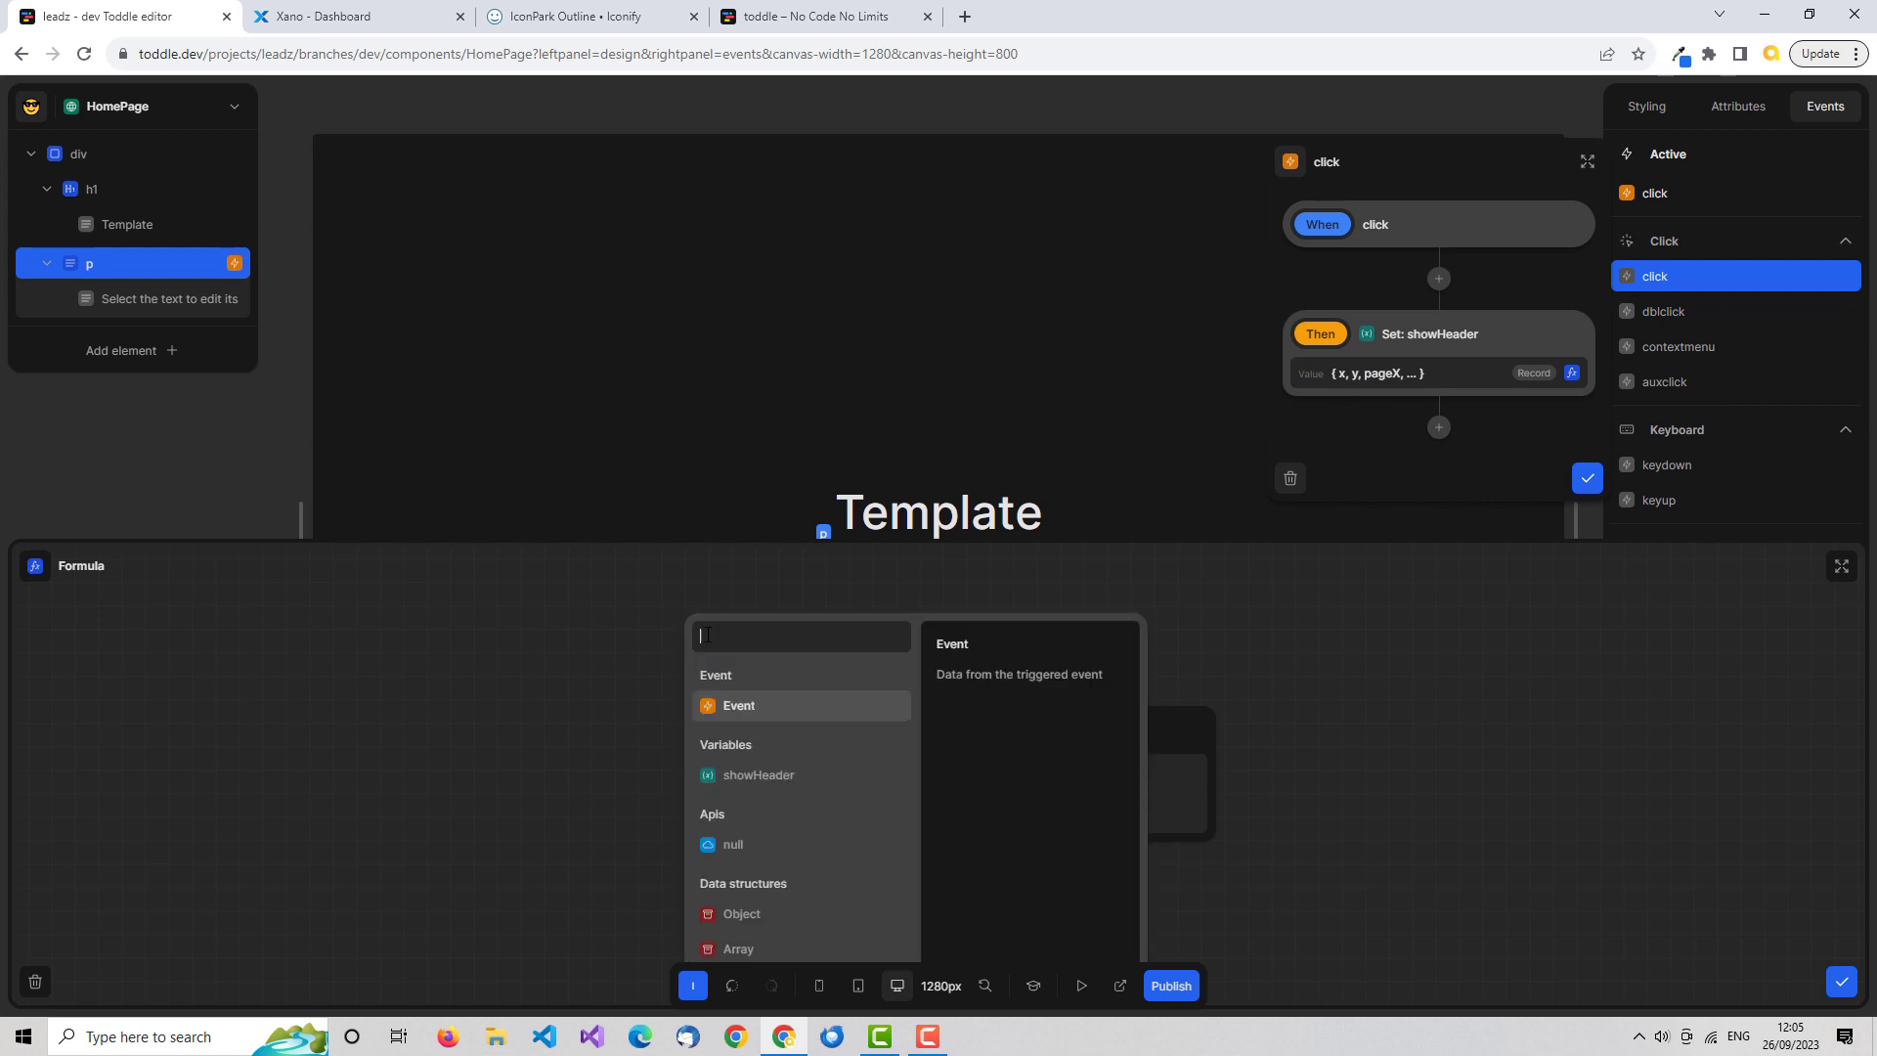
{"action": "type", "text": "false"}
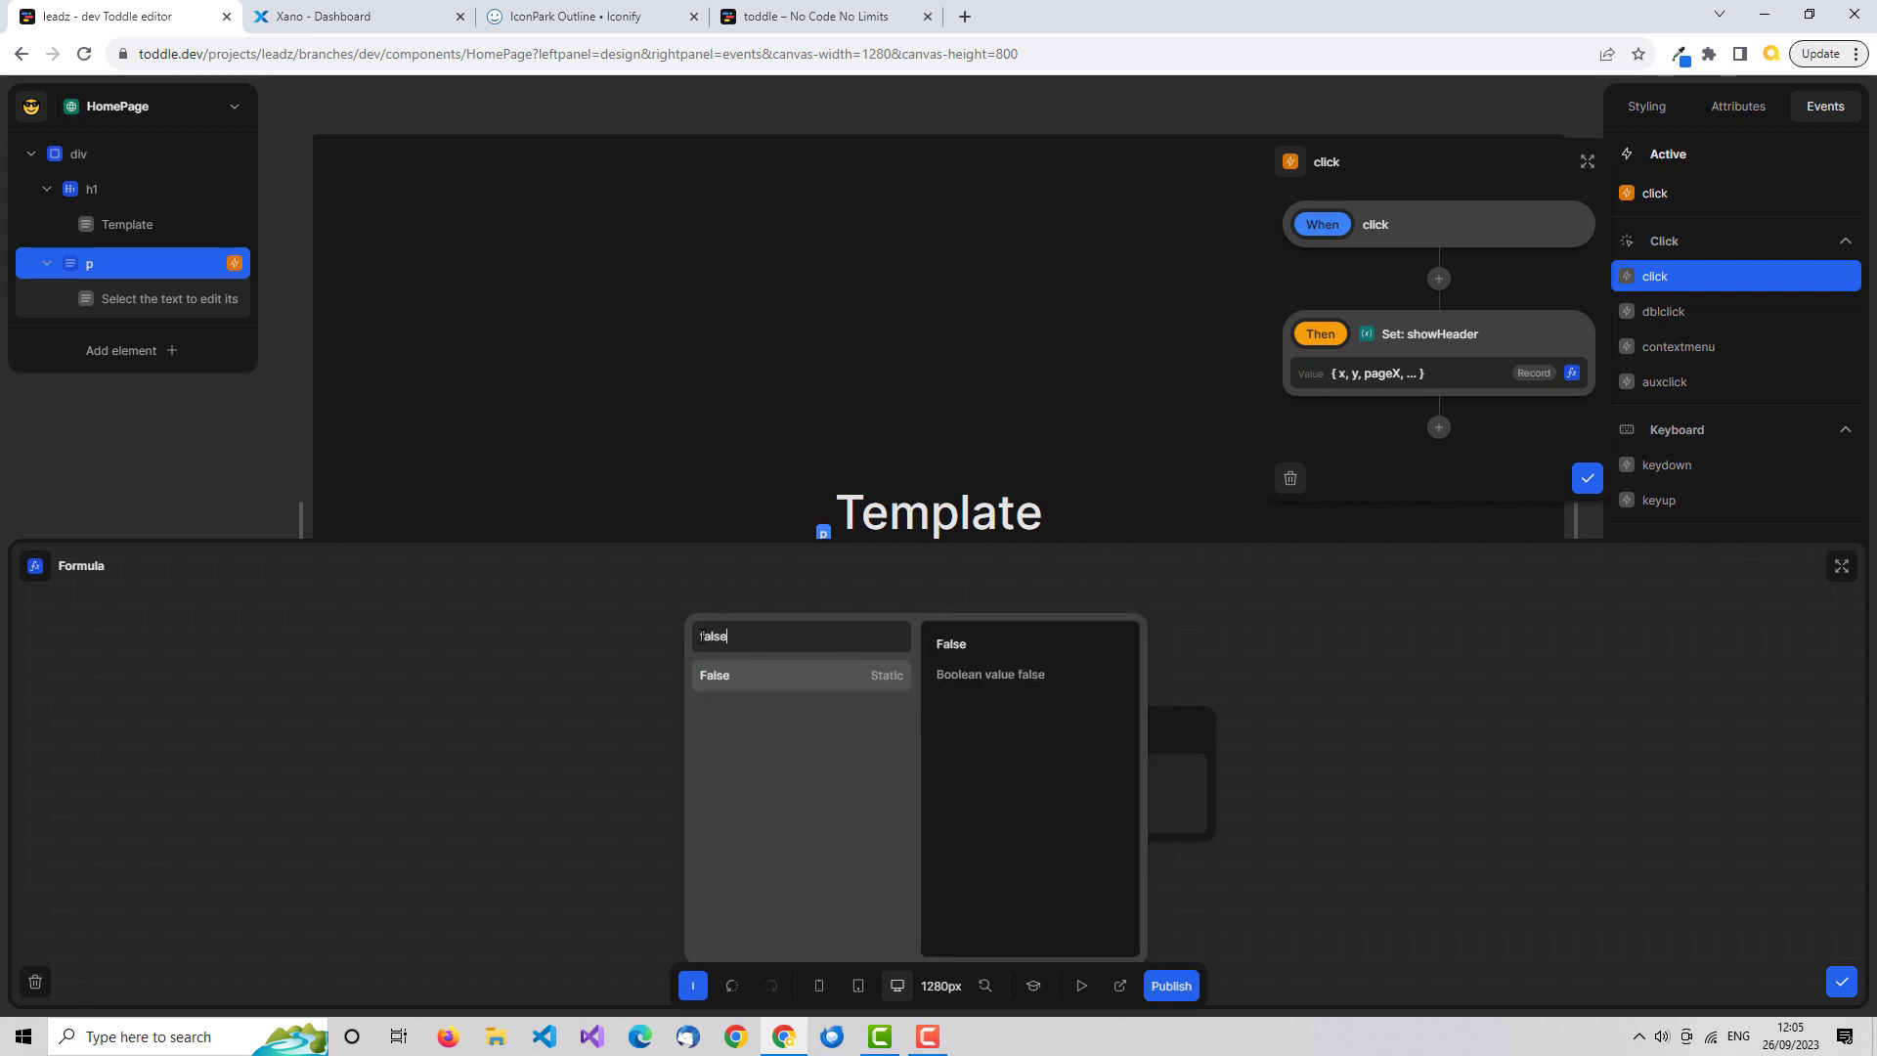
{"action": "left_click", "coordinate": [753, 679]}
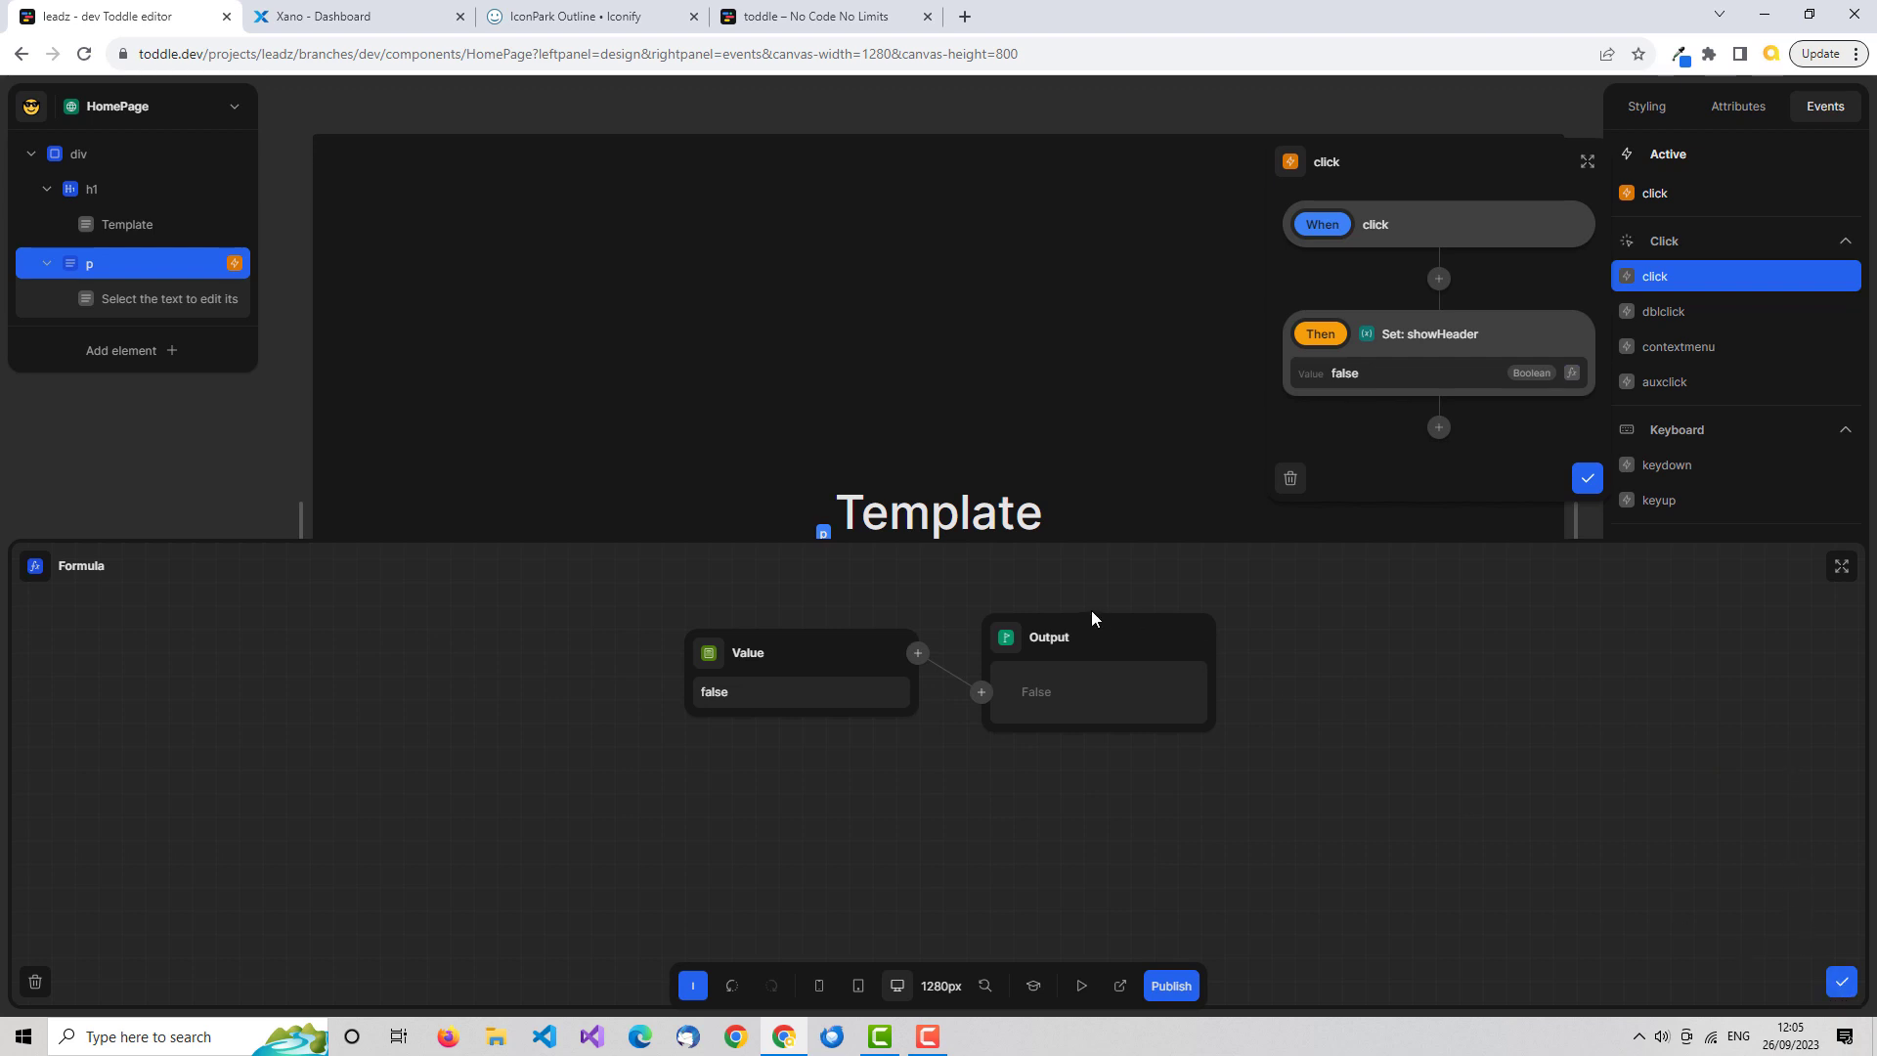
{"action": "left_click", "coordinate": [1842, 985]}
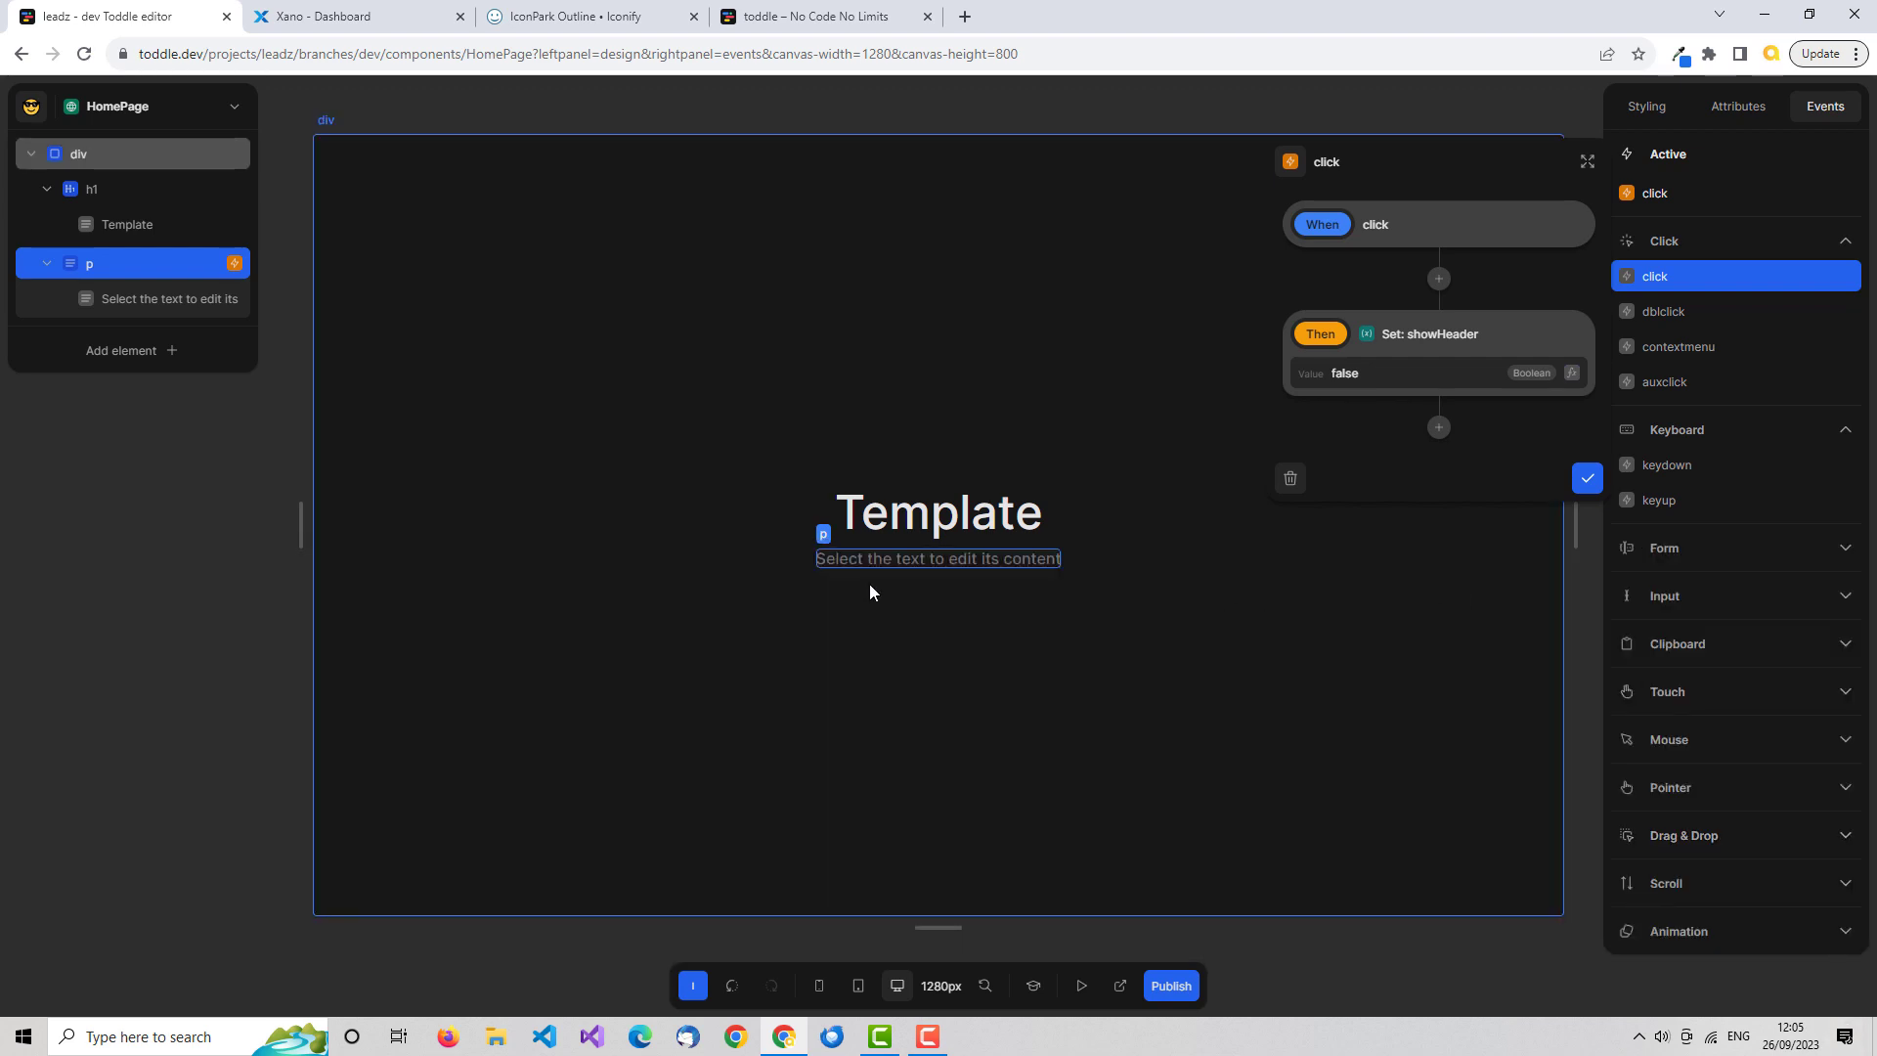
{"action": "left_click", "coordinate": [1586, 479]}
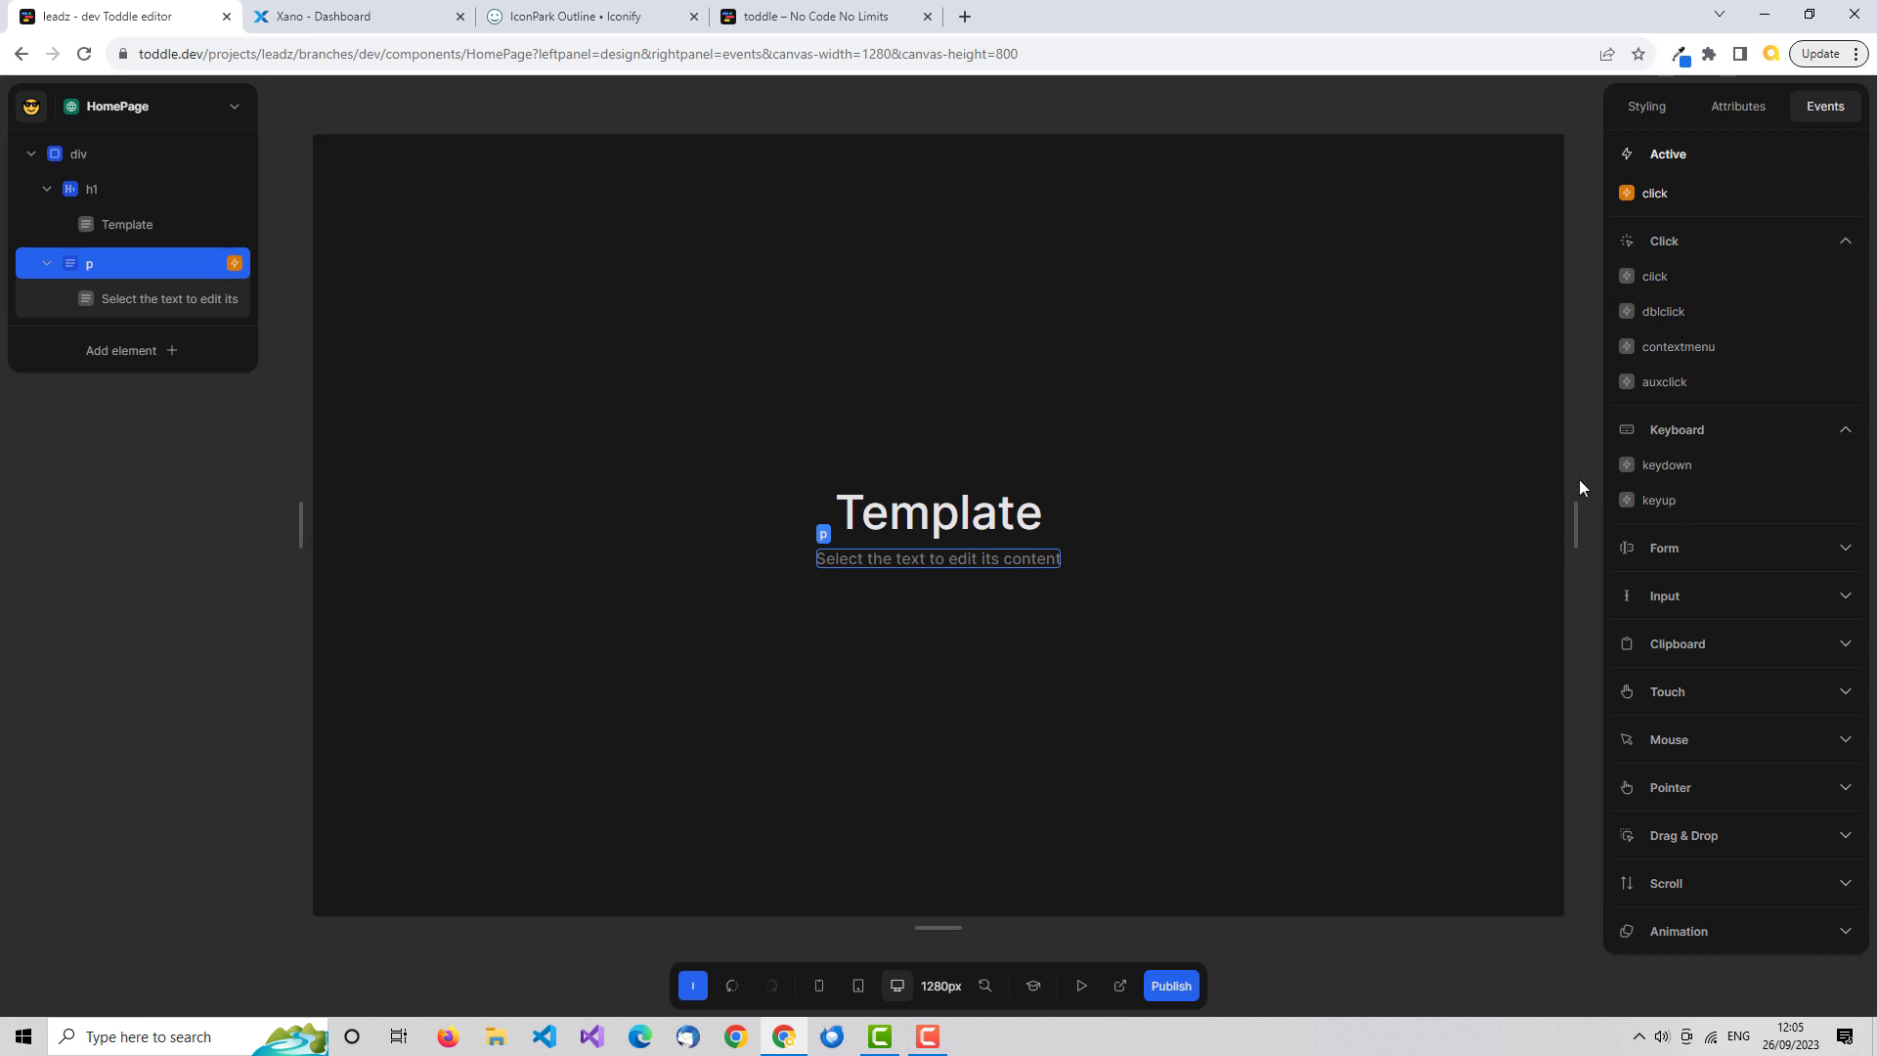
Add a Show/hide formula to the h1 Template heading that outputs the showHeader variable.
{"action": "left_click", "coordinate": [921, 509]}
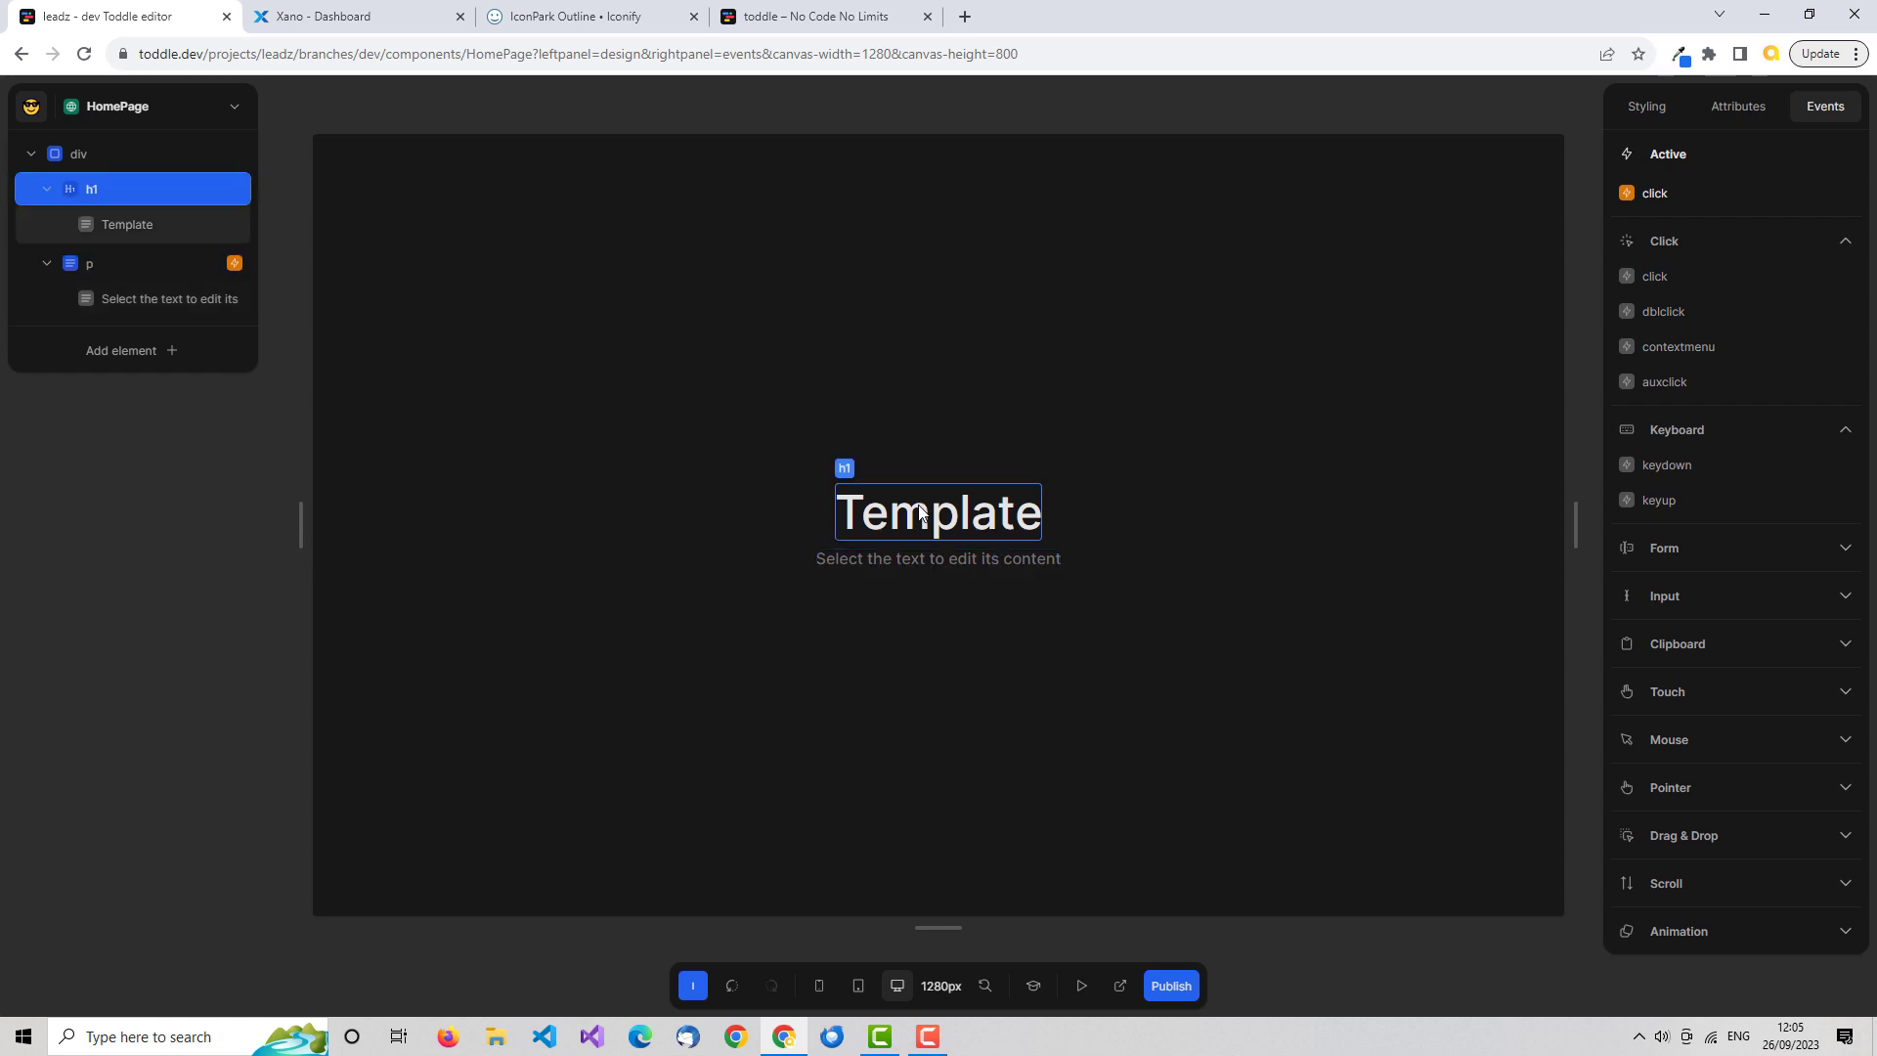
{"action": "right_click", "coordinate": [164, 184]}
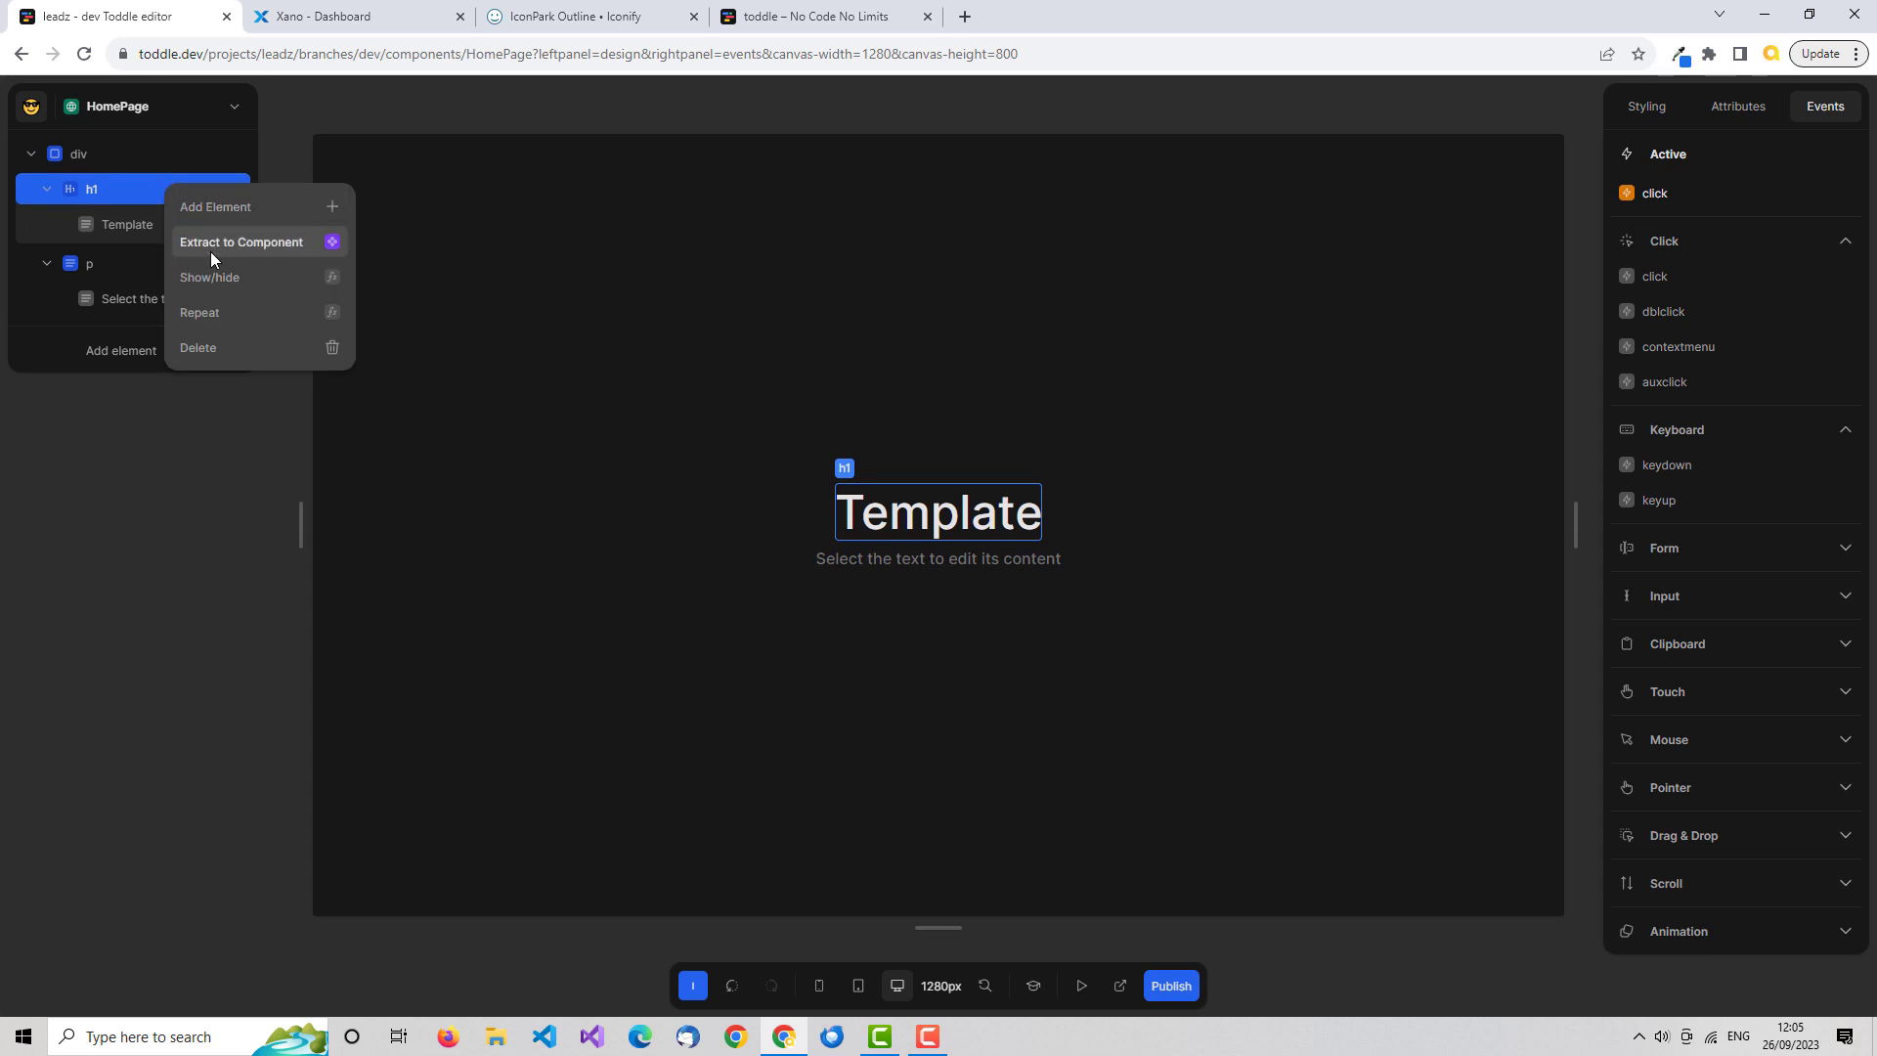
{"action": "left_click", "coordinate": [331, 277]}
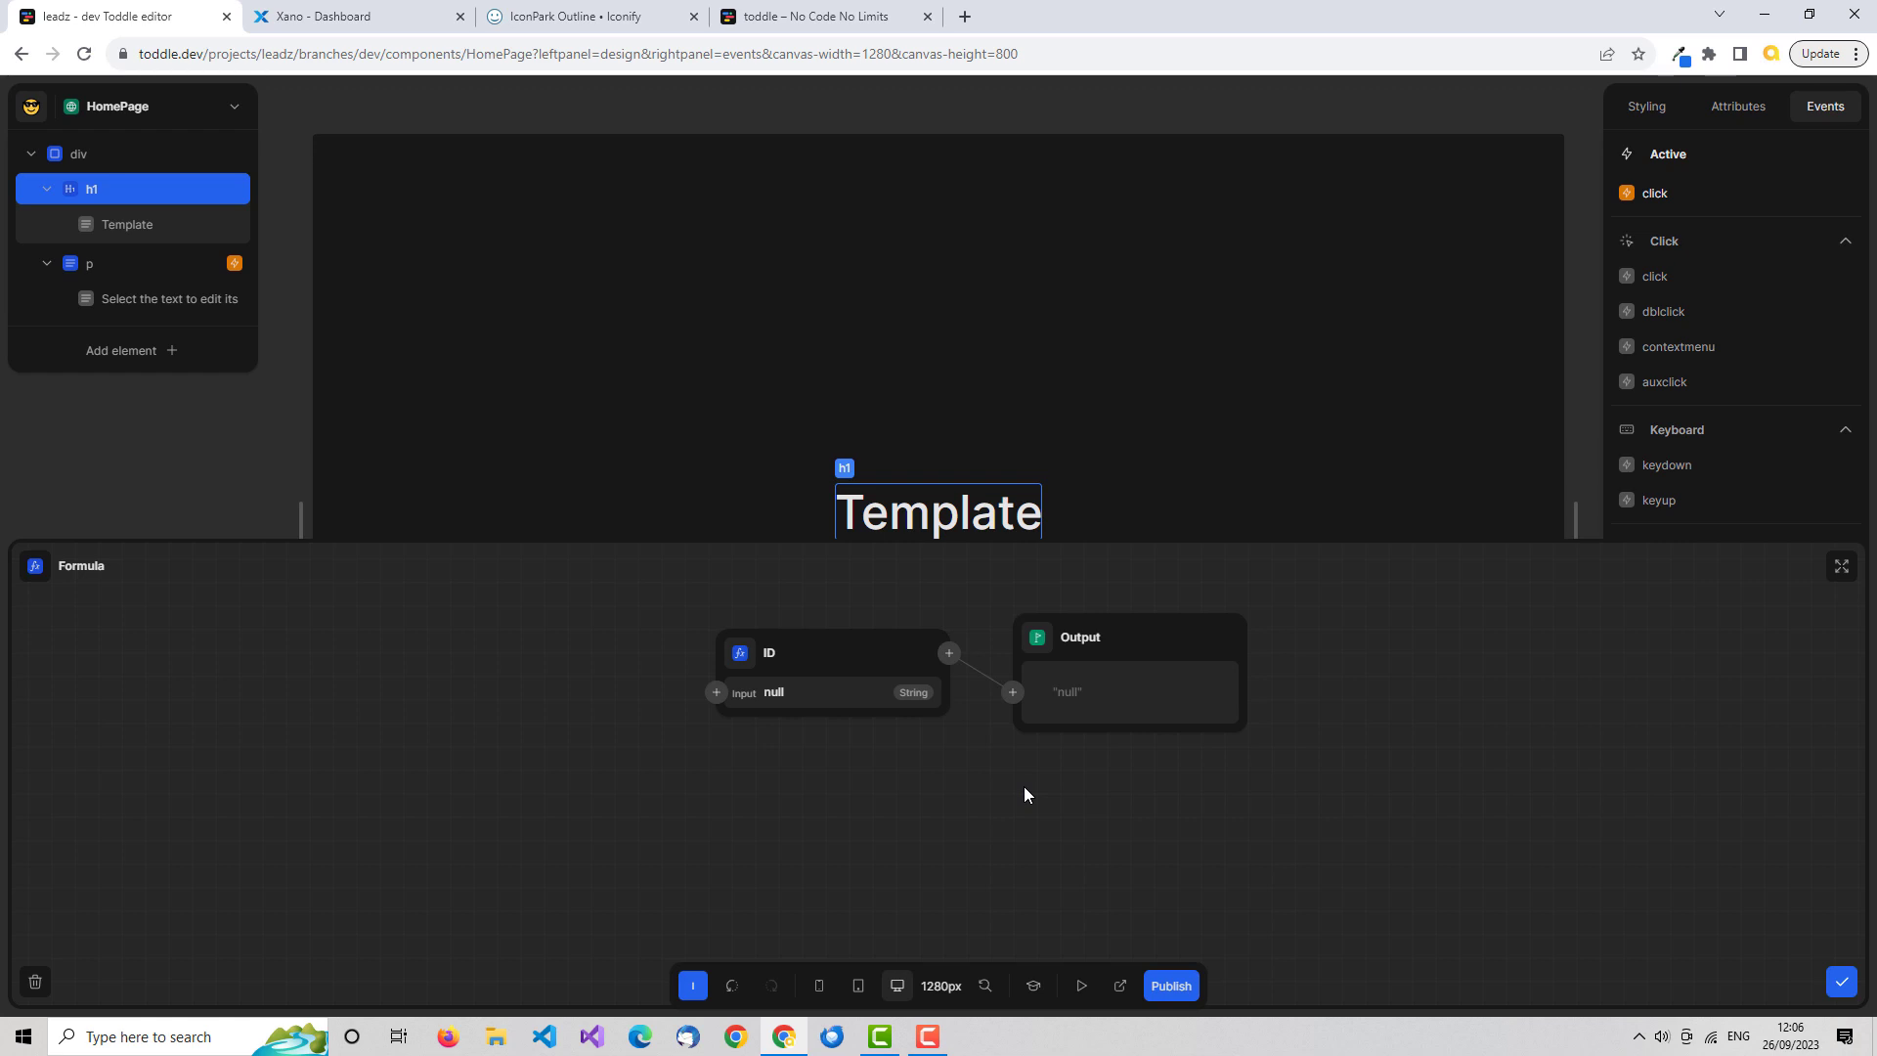
{"action": "left_click", "coordinate": [741, 655]}
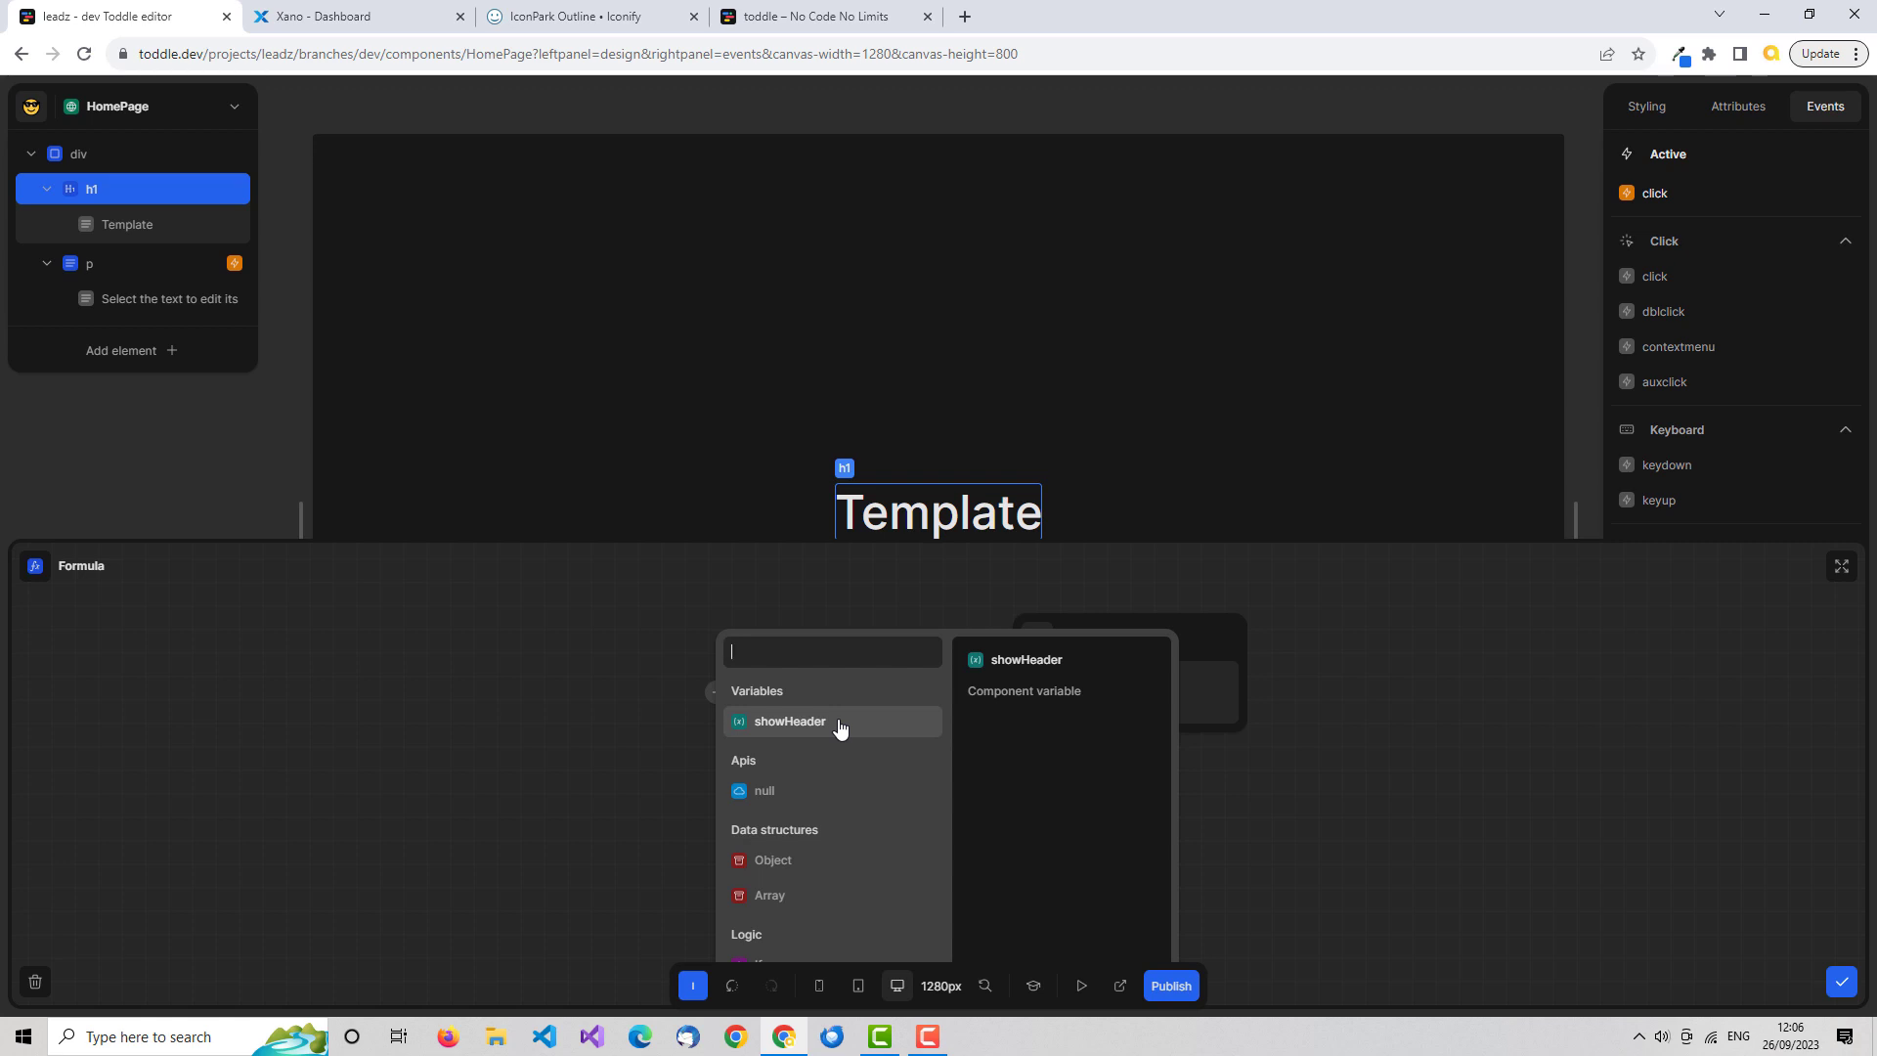
{"action": "left_click", "coordinate": [839, 727]}
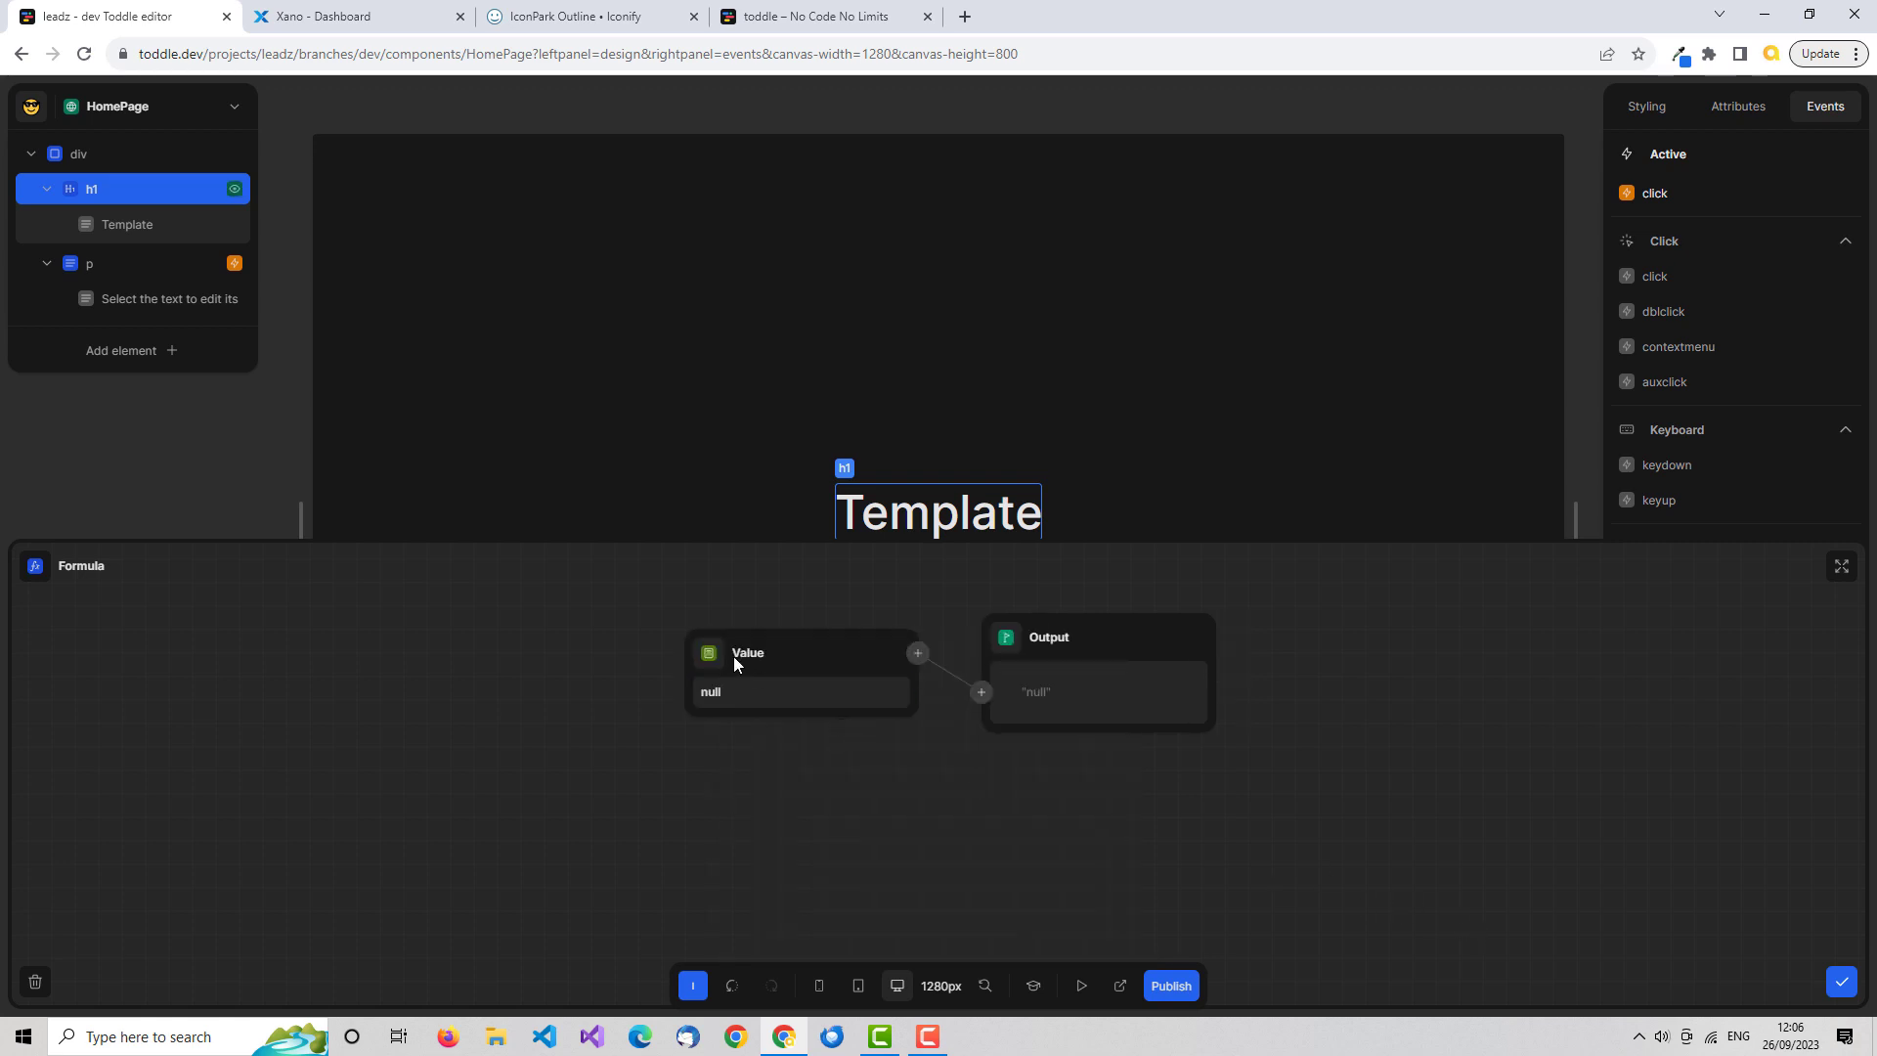
{"action": "left_click", "coordinate": [733, 657]}
{"action": "left_click", "coordinate": [830, 732]}
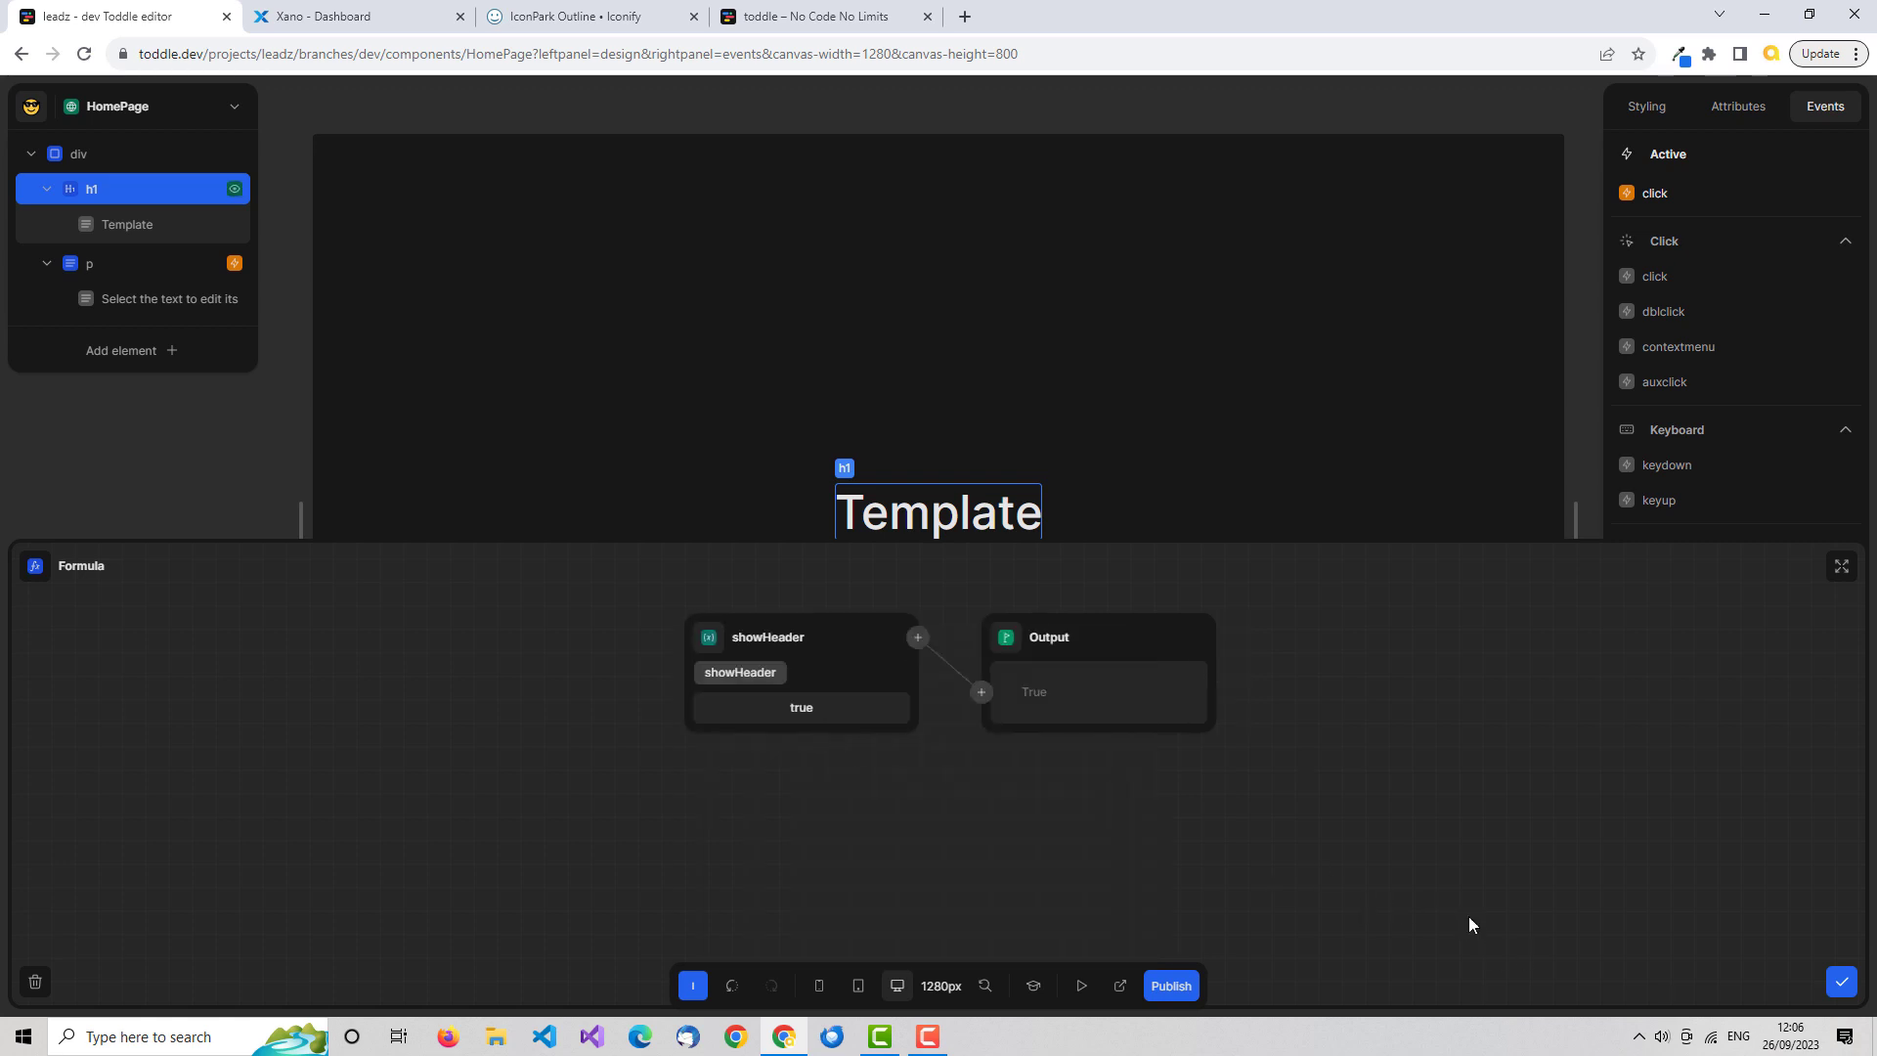
{"action": "left_click", "coordinate": [1842, 982]}
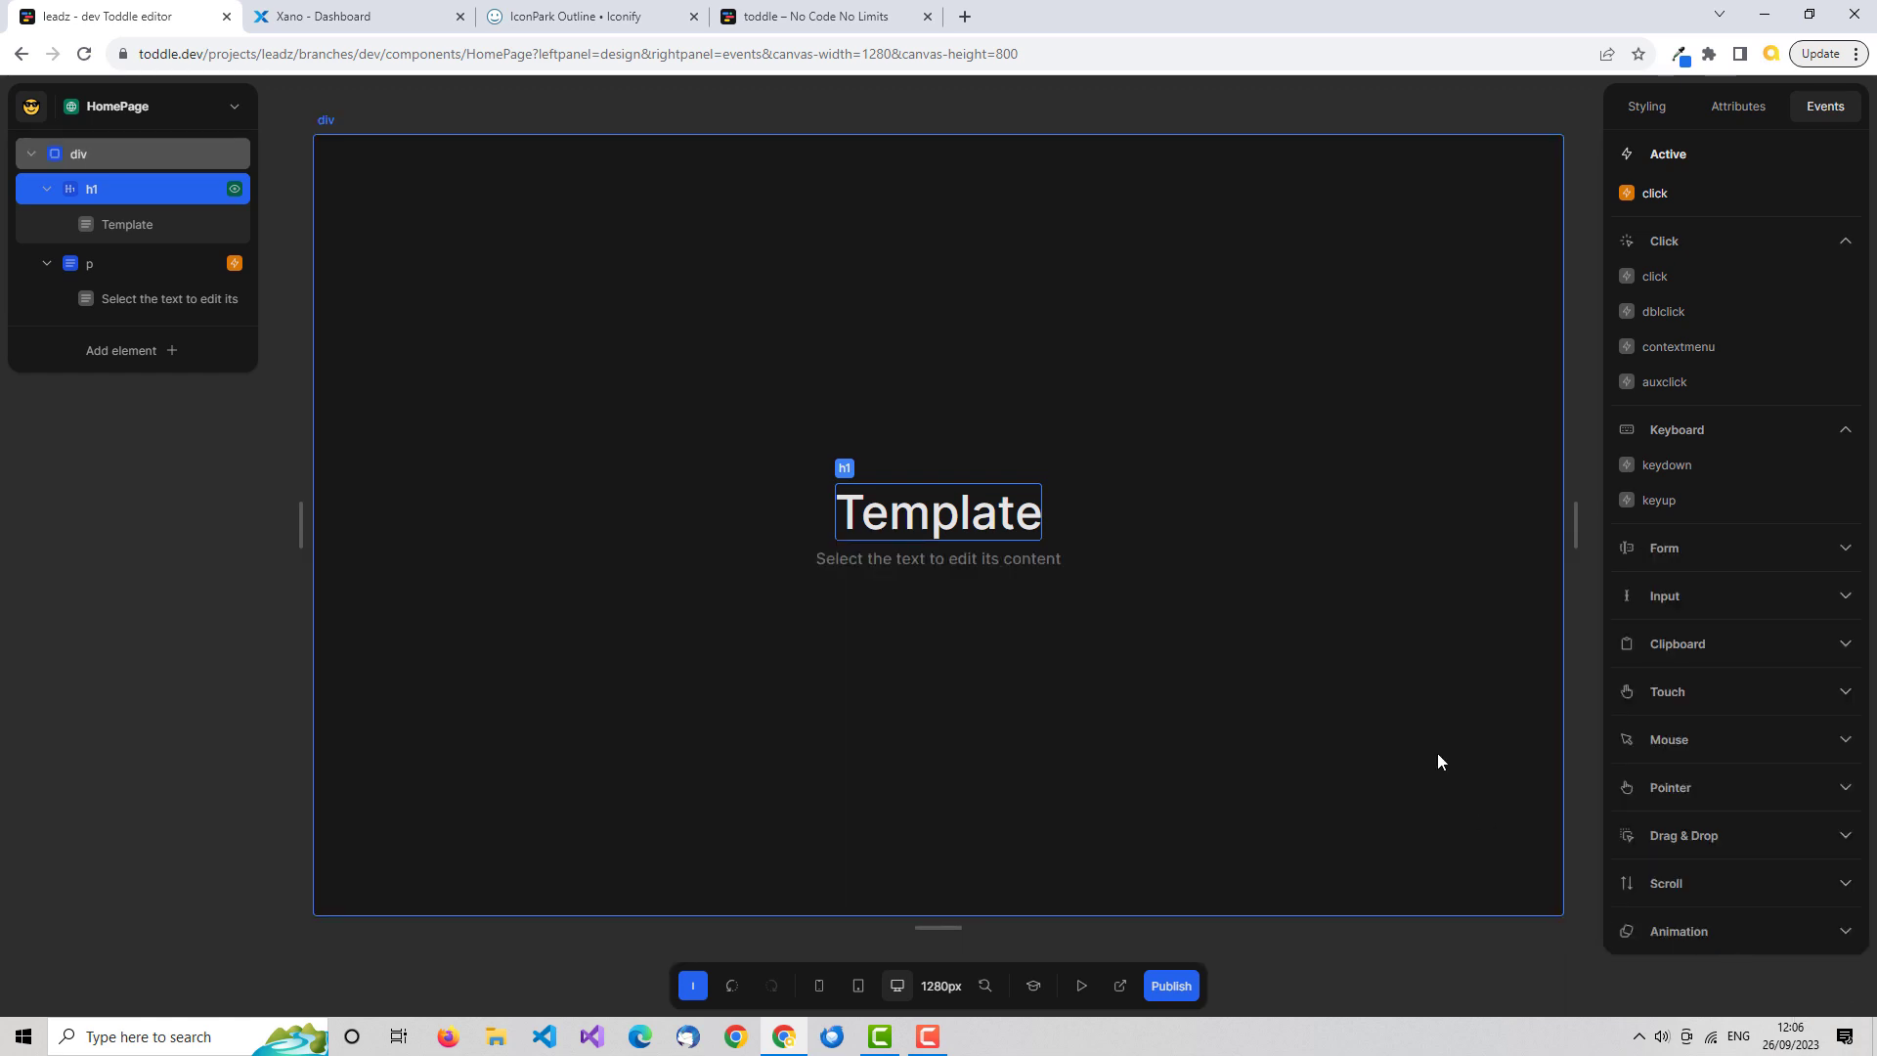
Run the page in test mode and trigger the paragraph's click event to check the heading's visibility.
{"action": "left_click", "coordinate": [1082, 985]}
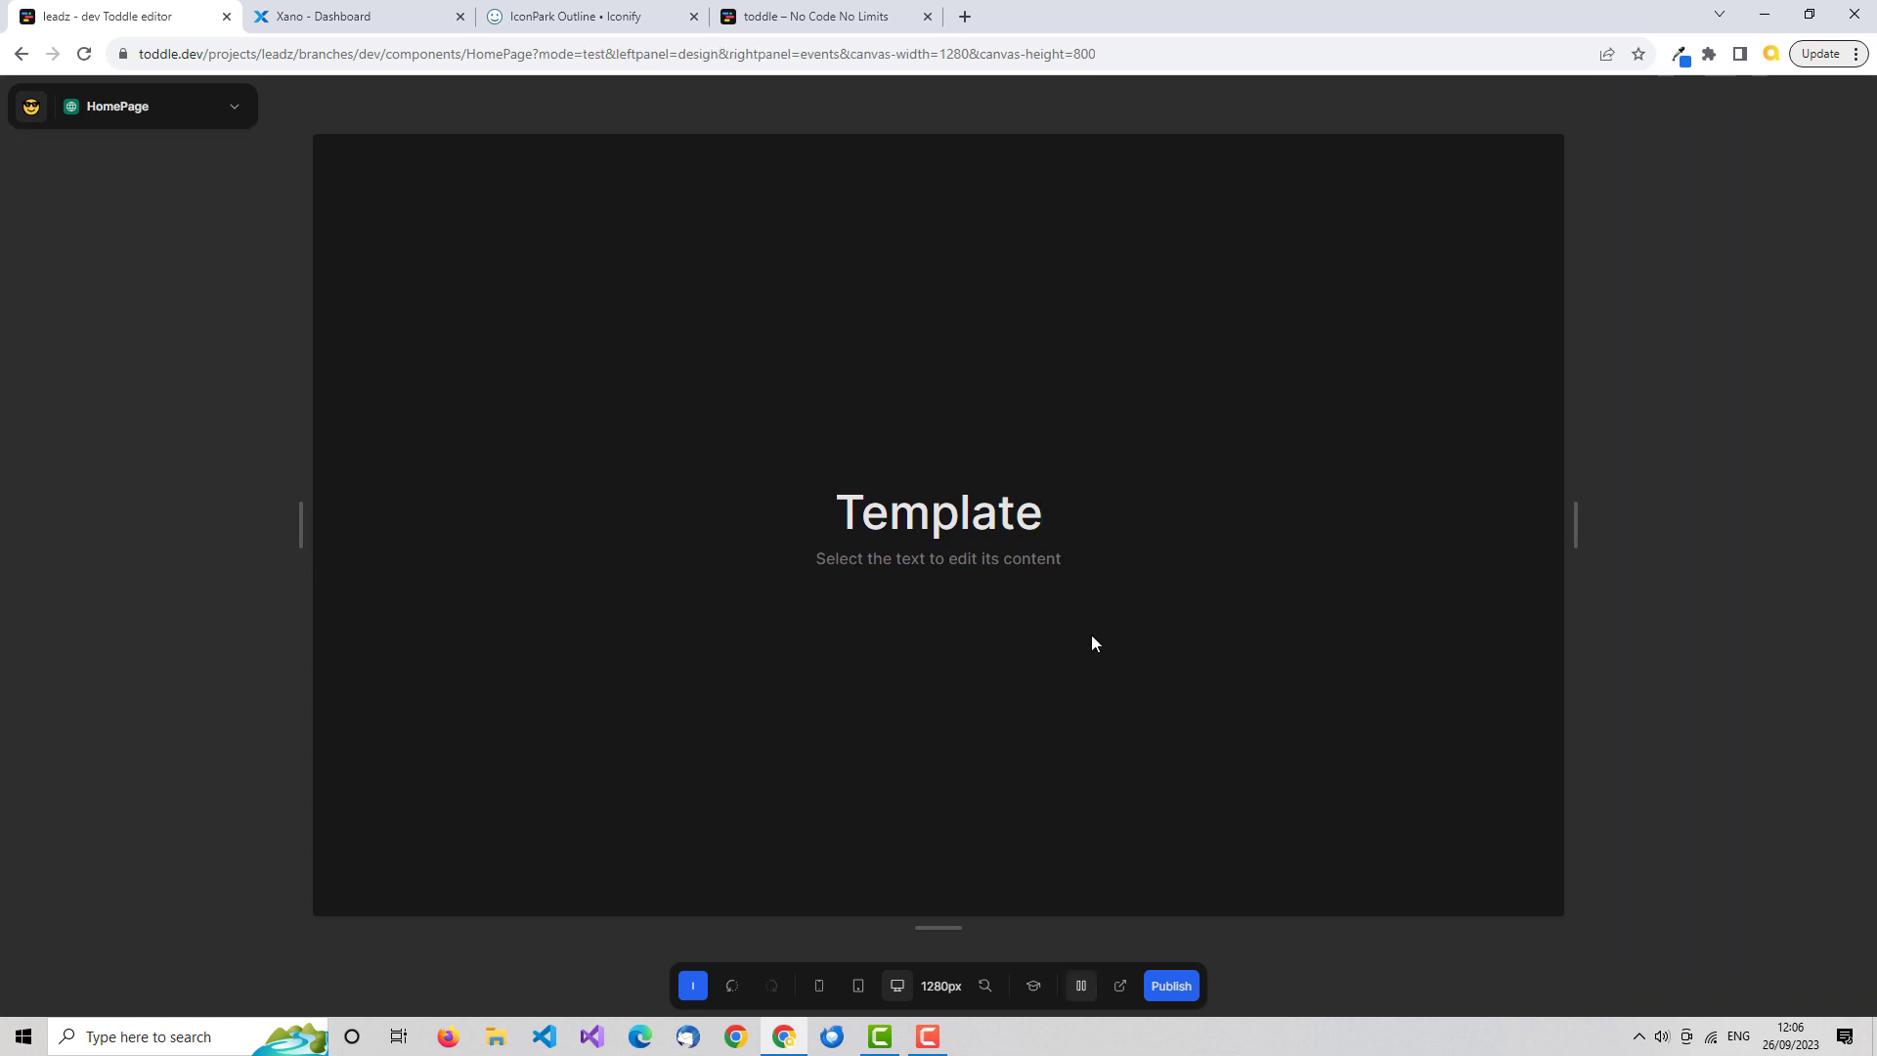
{"action": "left_click", "coordinate": [961, 564]}
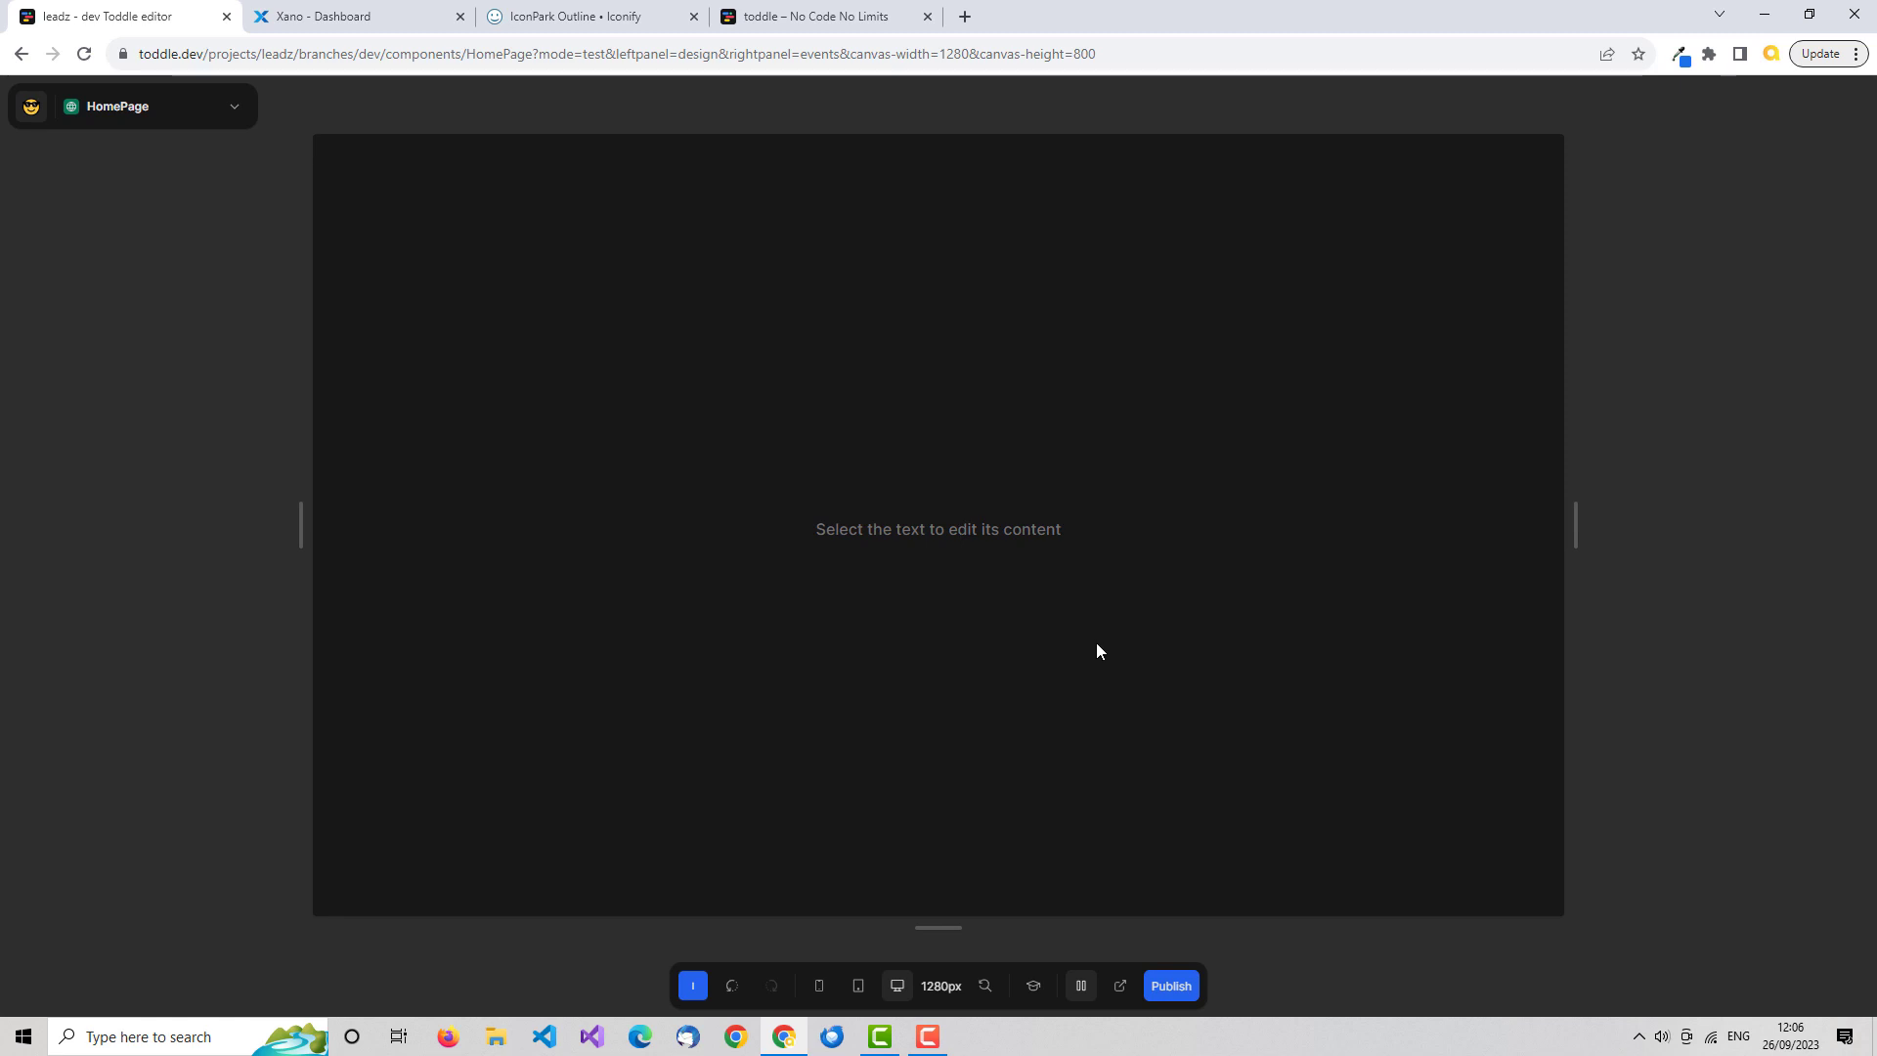
Leave test mode and base the value of the paragraph's Set: showHeader click action on a formula using the showHeader variable.
{"action": "left_click", "coordinate": [1084, 987]}
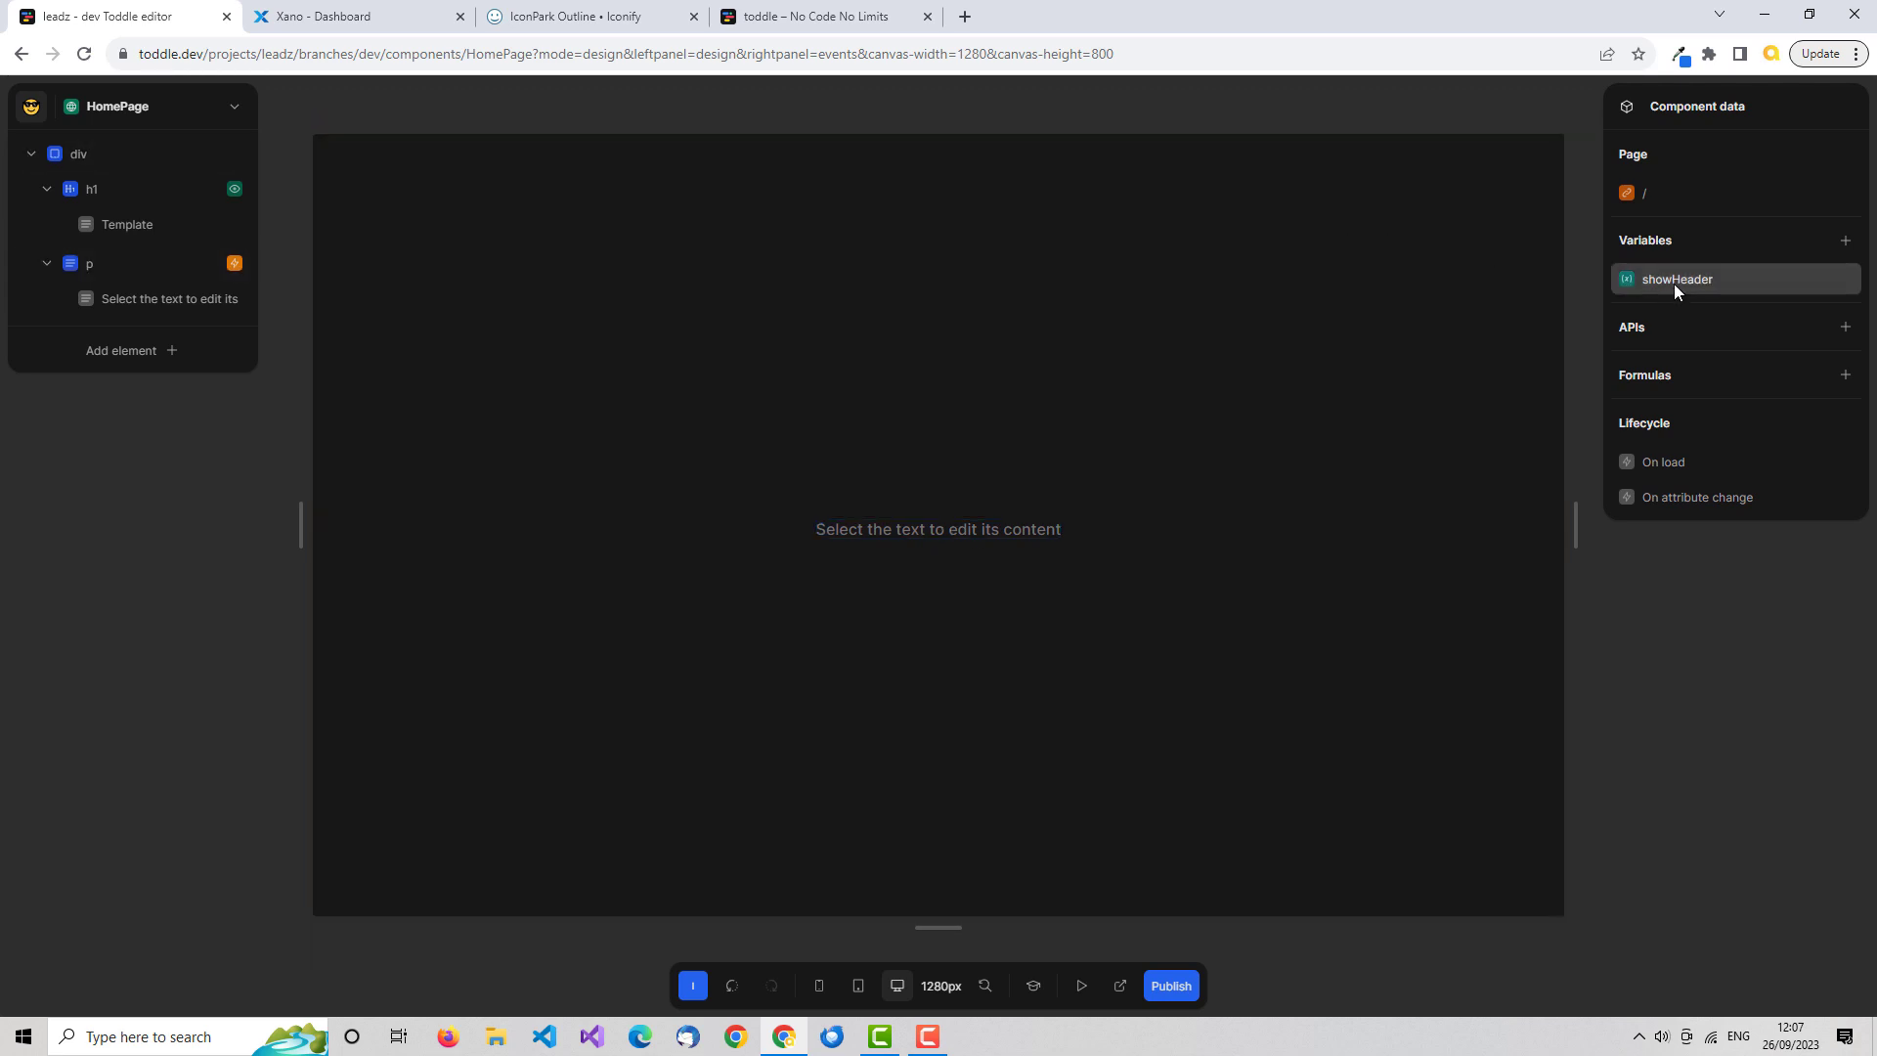
{"action": "left_click", "coordinate": [923, 526]}
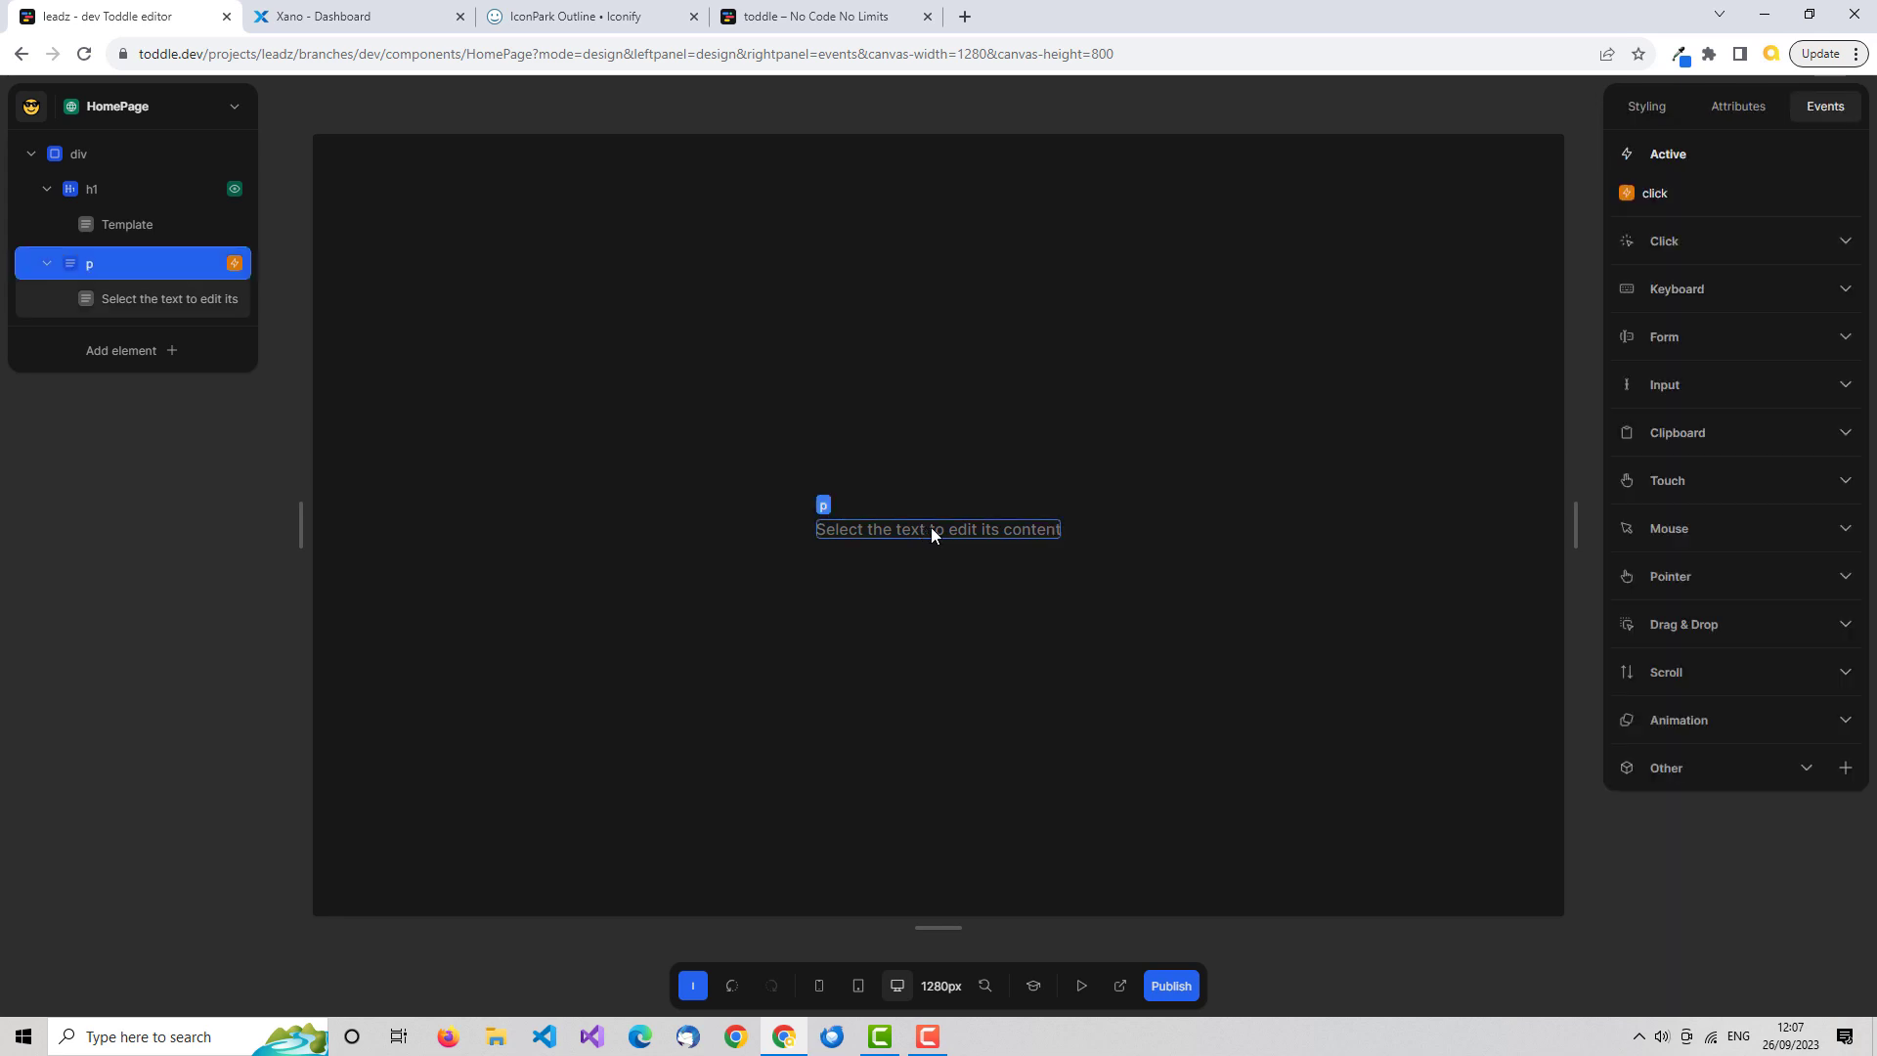
{"action": "left_click", "coordinate": [1643, 195]}
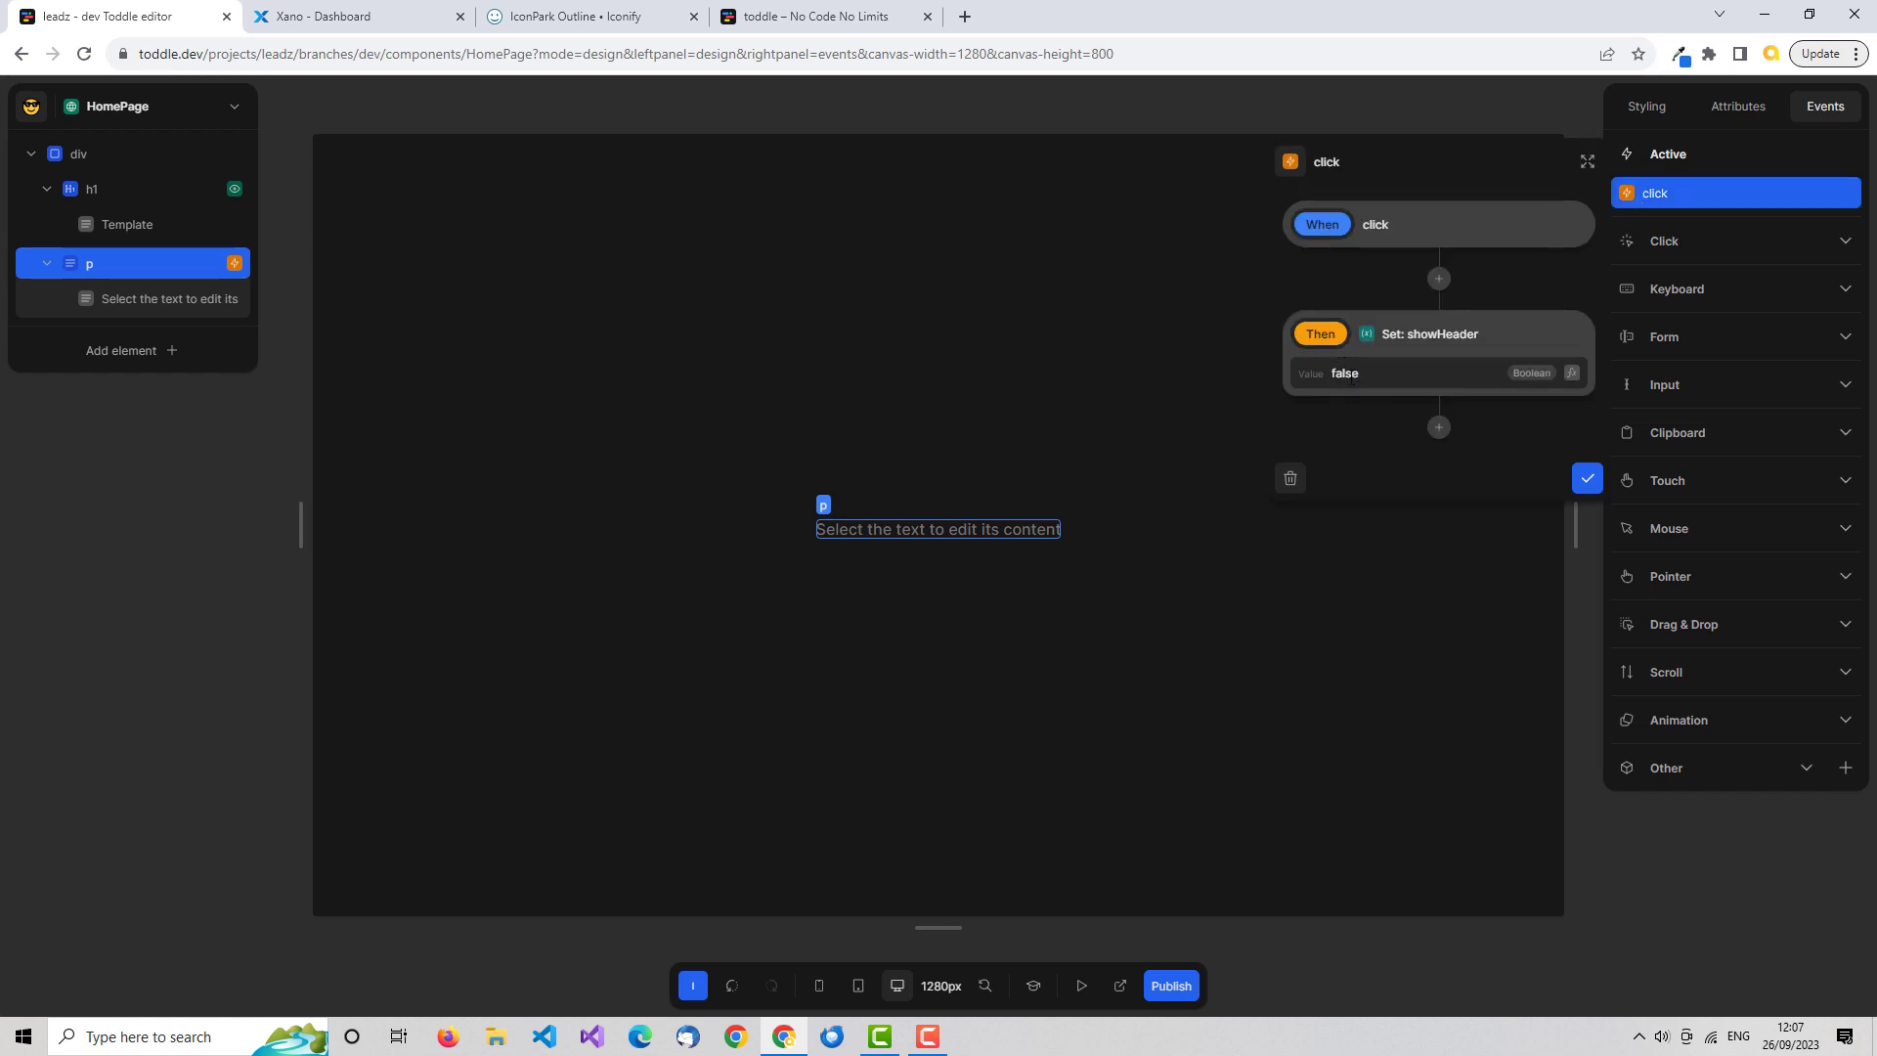
{"action": "left_click", "coordinate": [1571, 373]}
{"action": "left_click", "coordinate": [708, 652]}
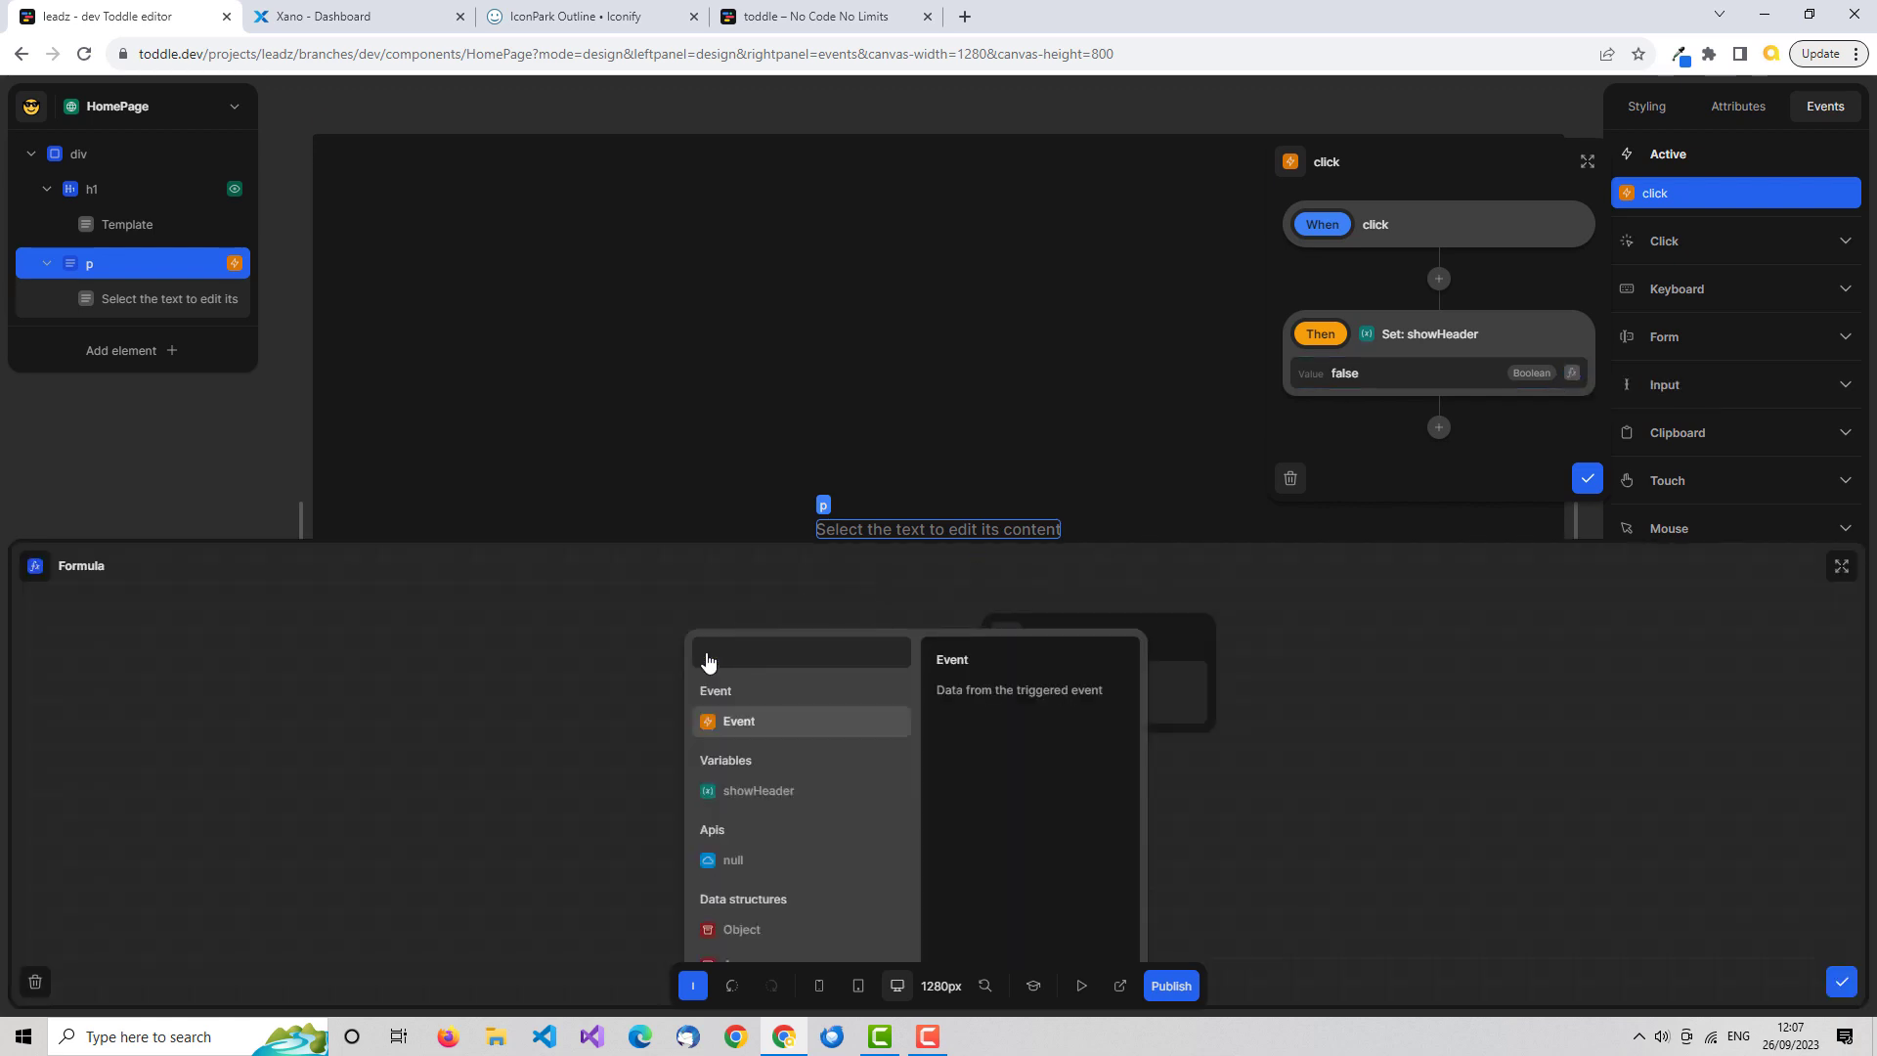
{"action": "left_click", "coordinate": [760, 790]}
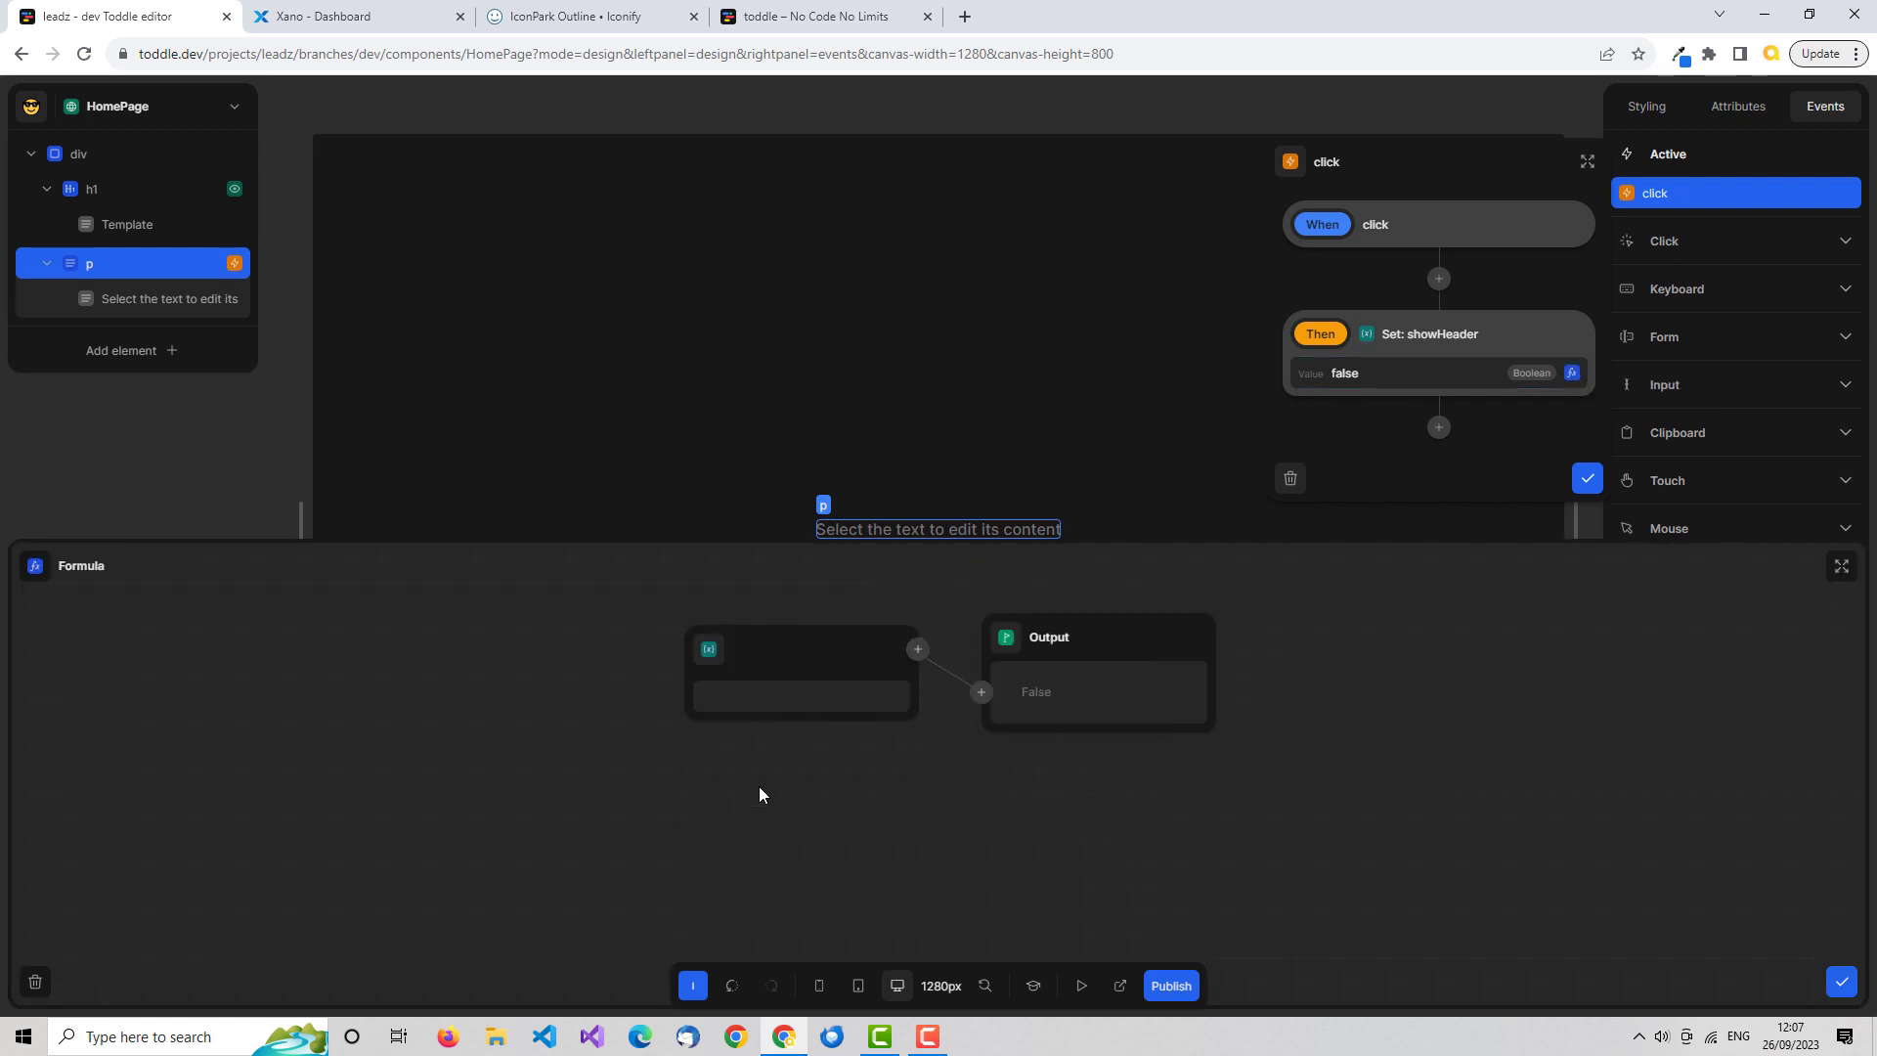
Insert a Not formula between showHeader and the output, finish the click event, and run the page in test mode.
{"action": "left_click", "coordinate": [917, 640]}
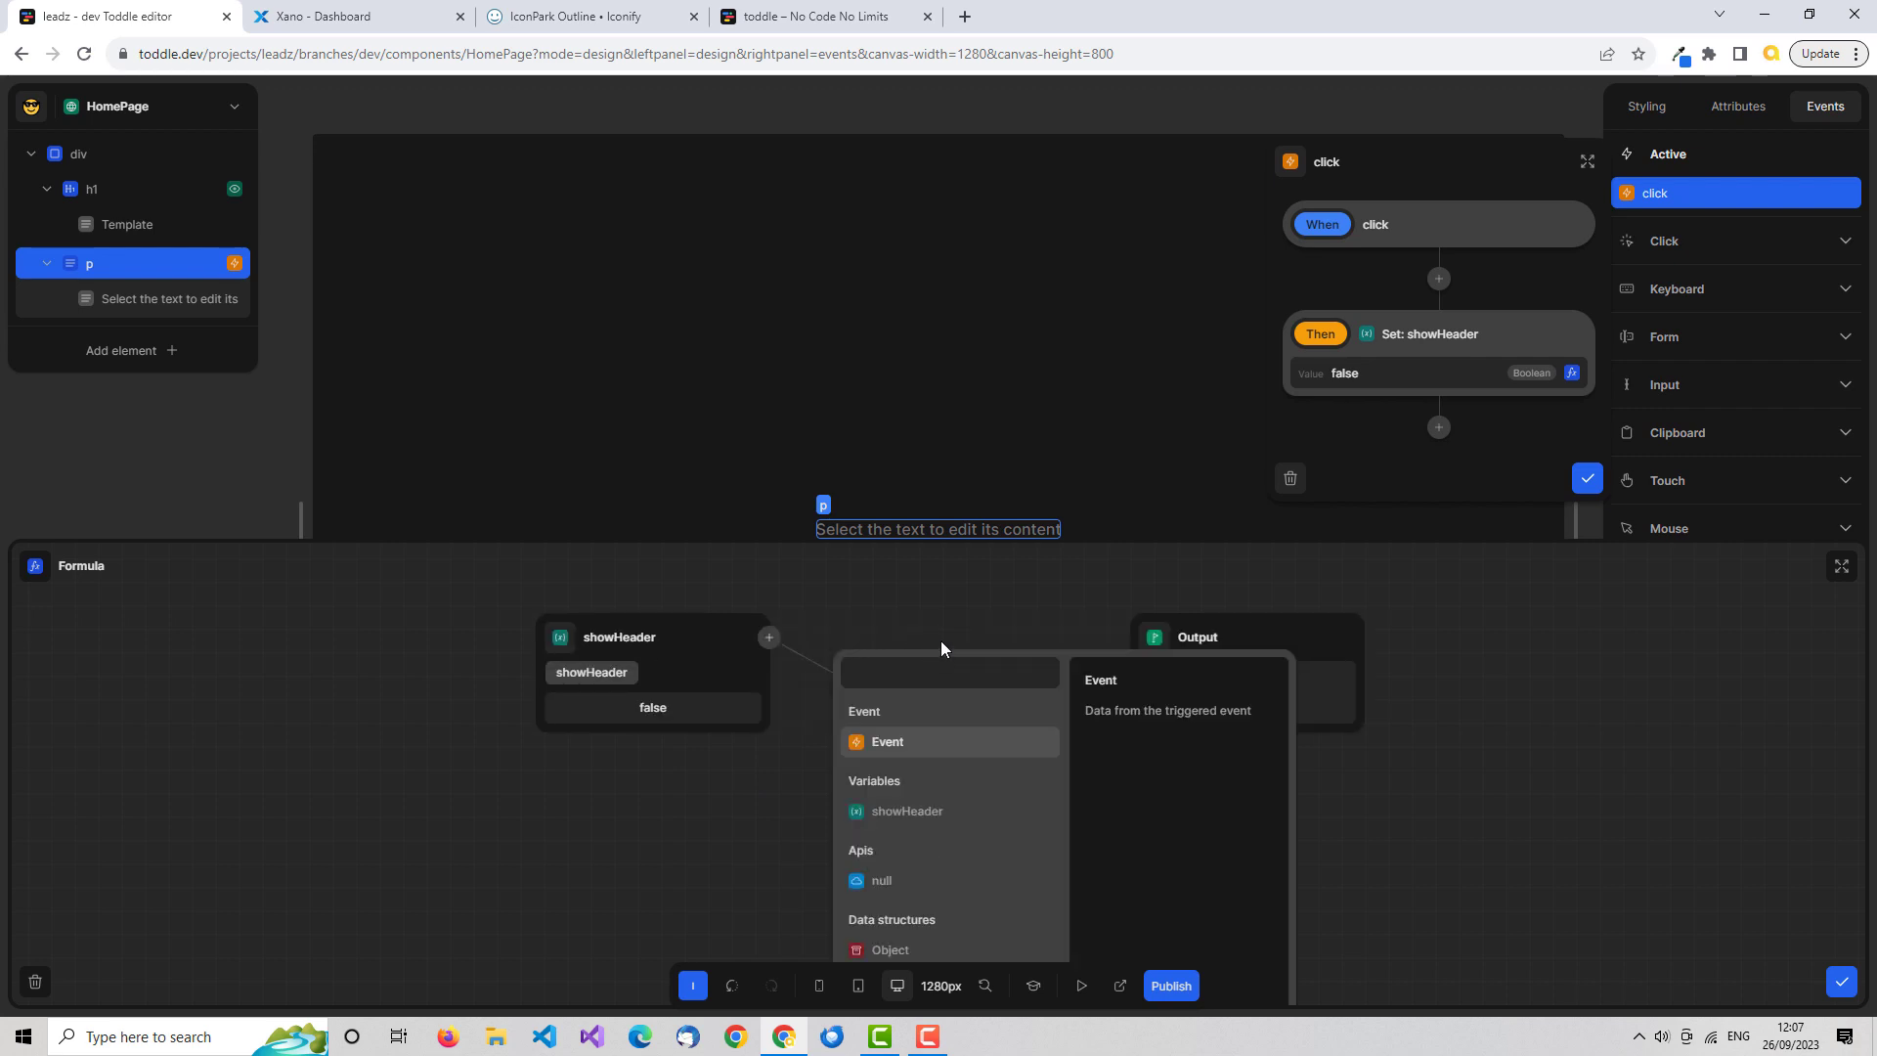
{"action": "type", "text": "not"}
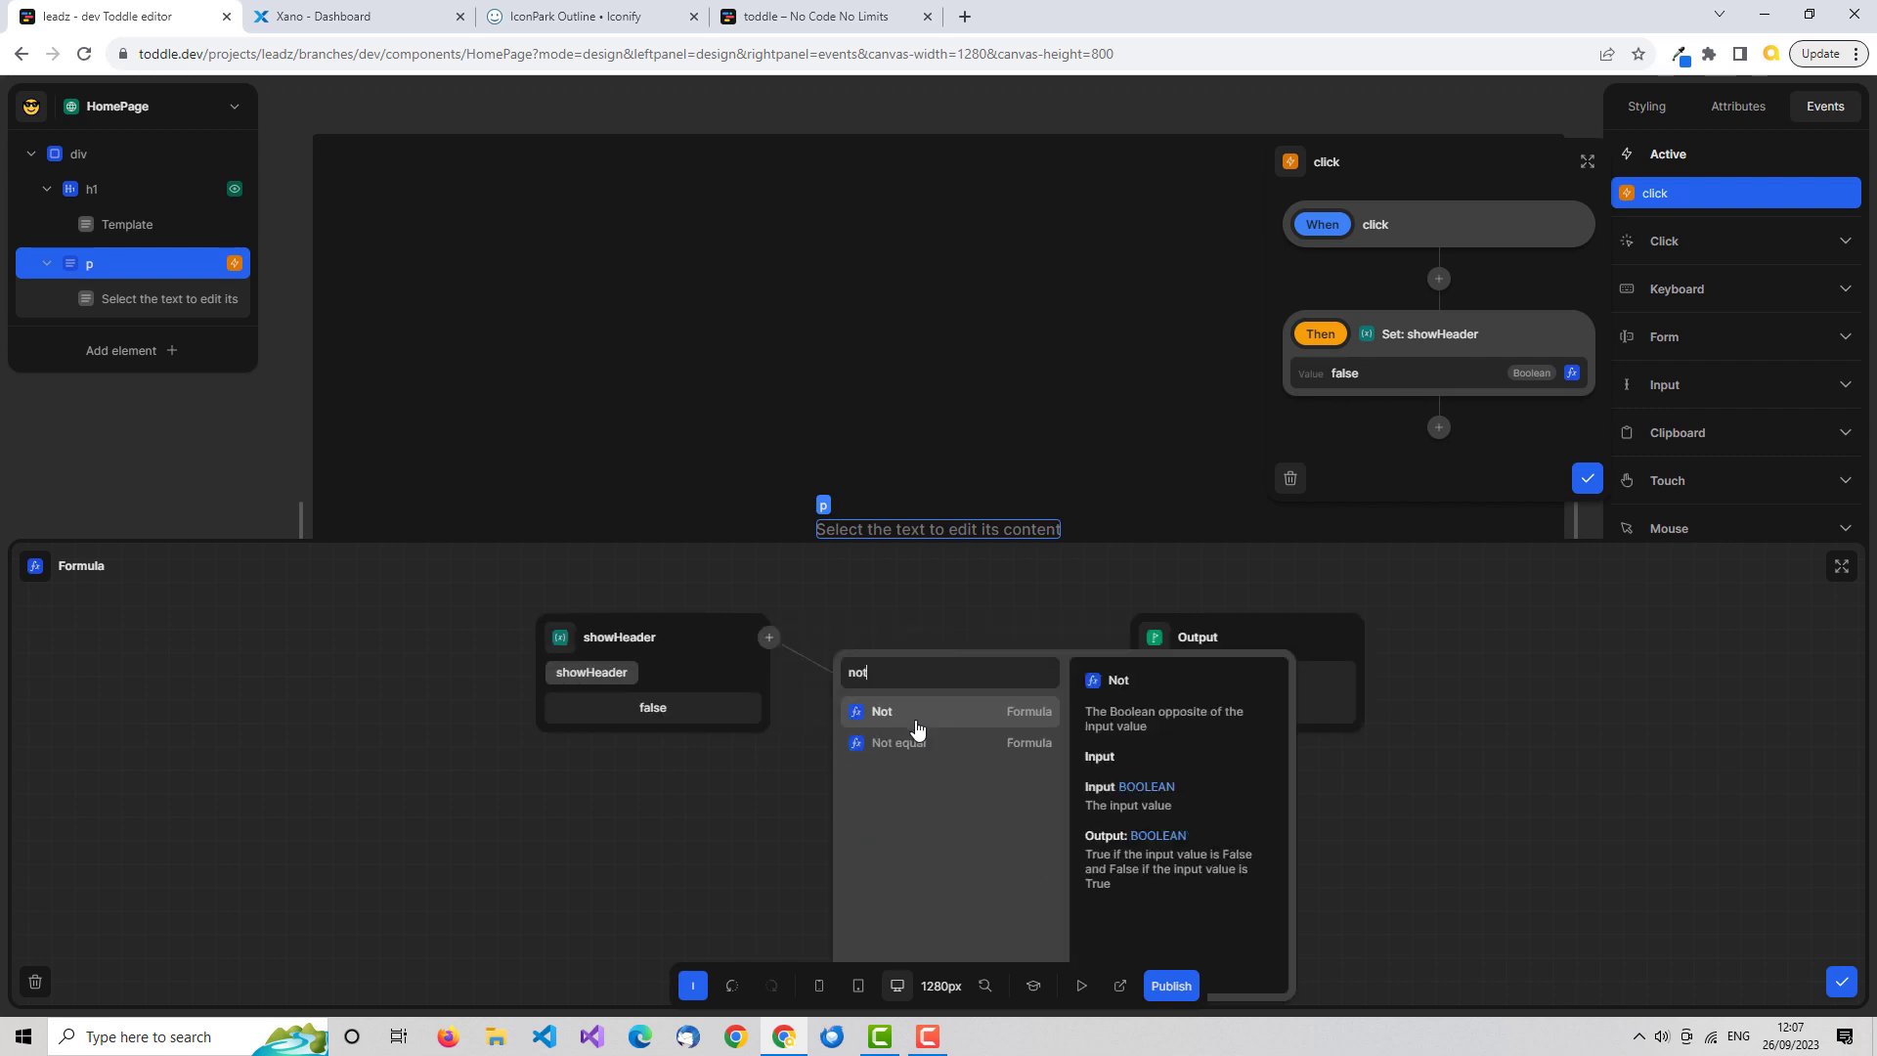
{"action": "left_click", "coordinate": [916, 724]}
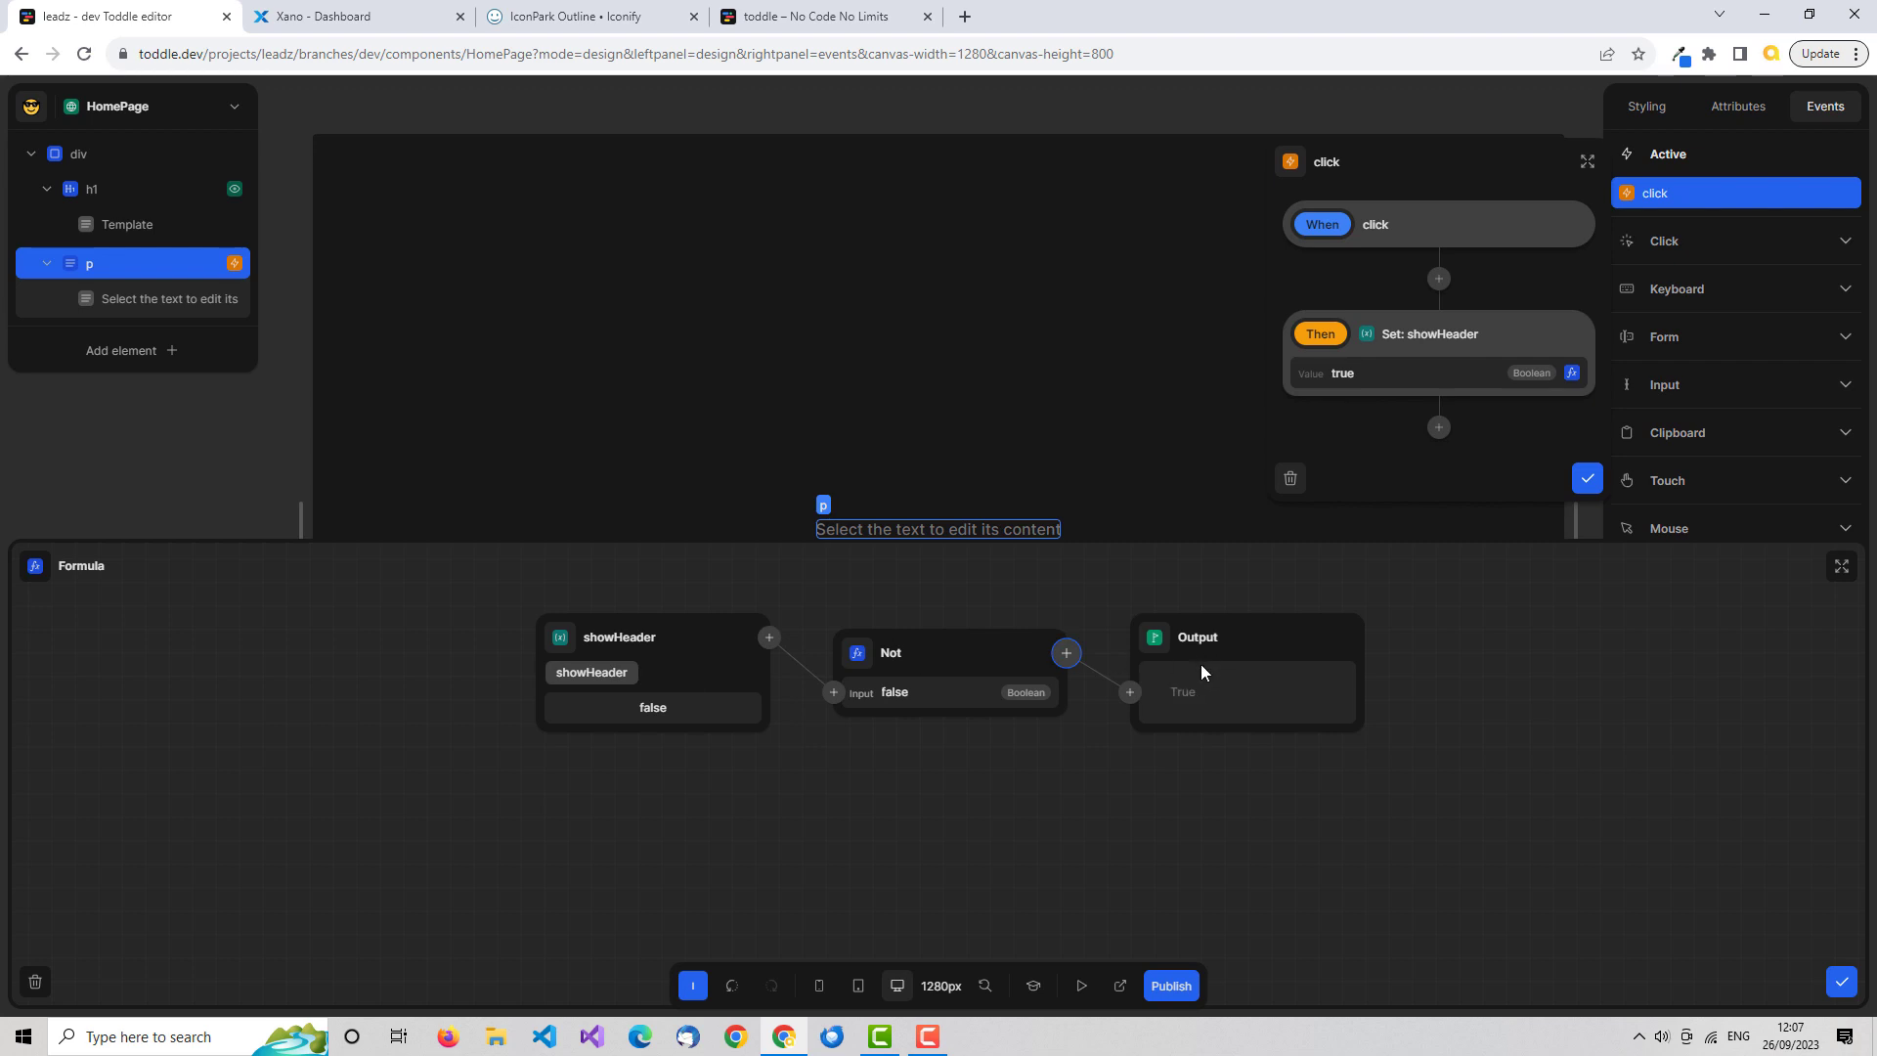
{"action": "left_click", "coordinate": [1841, 982]}
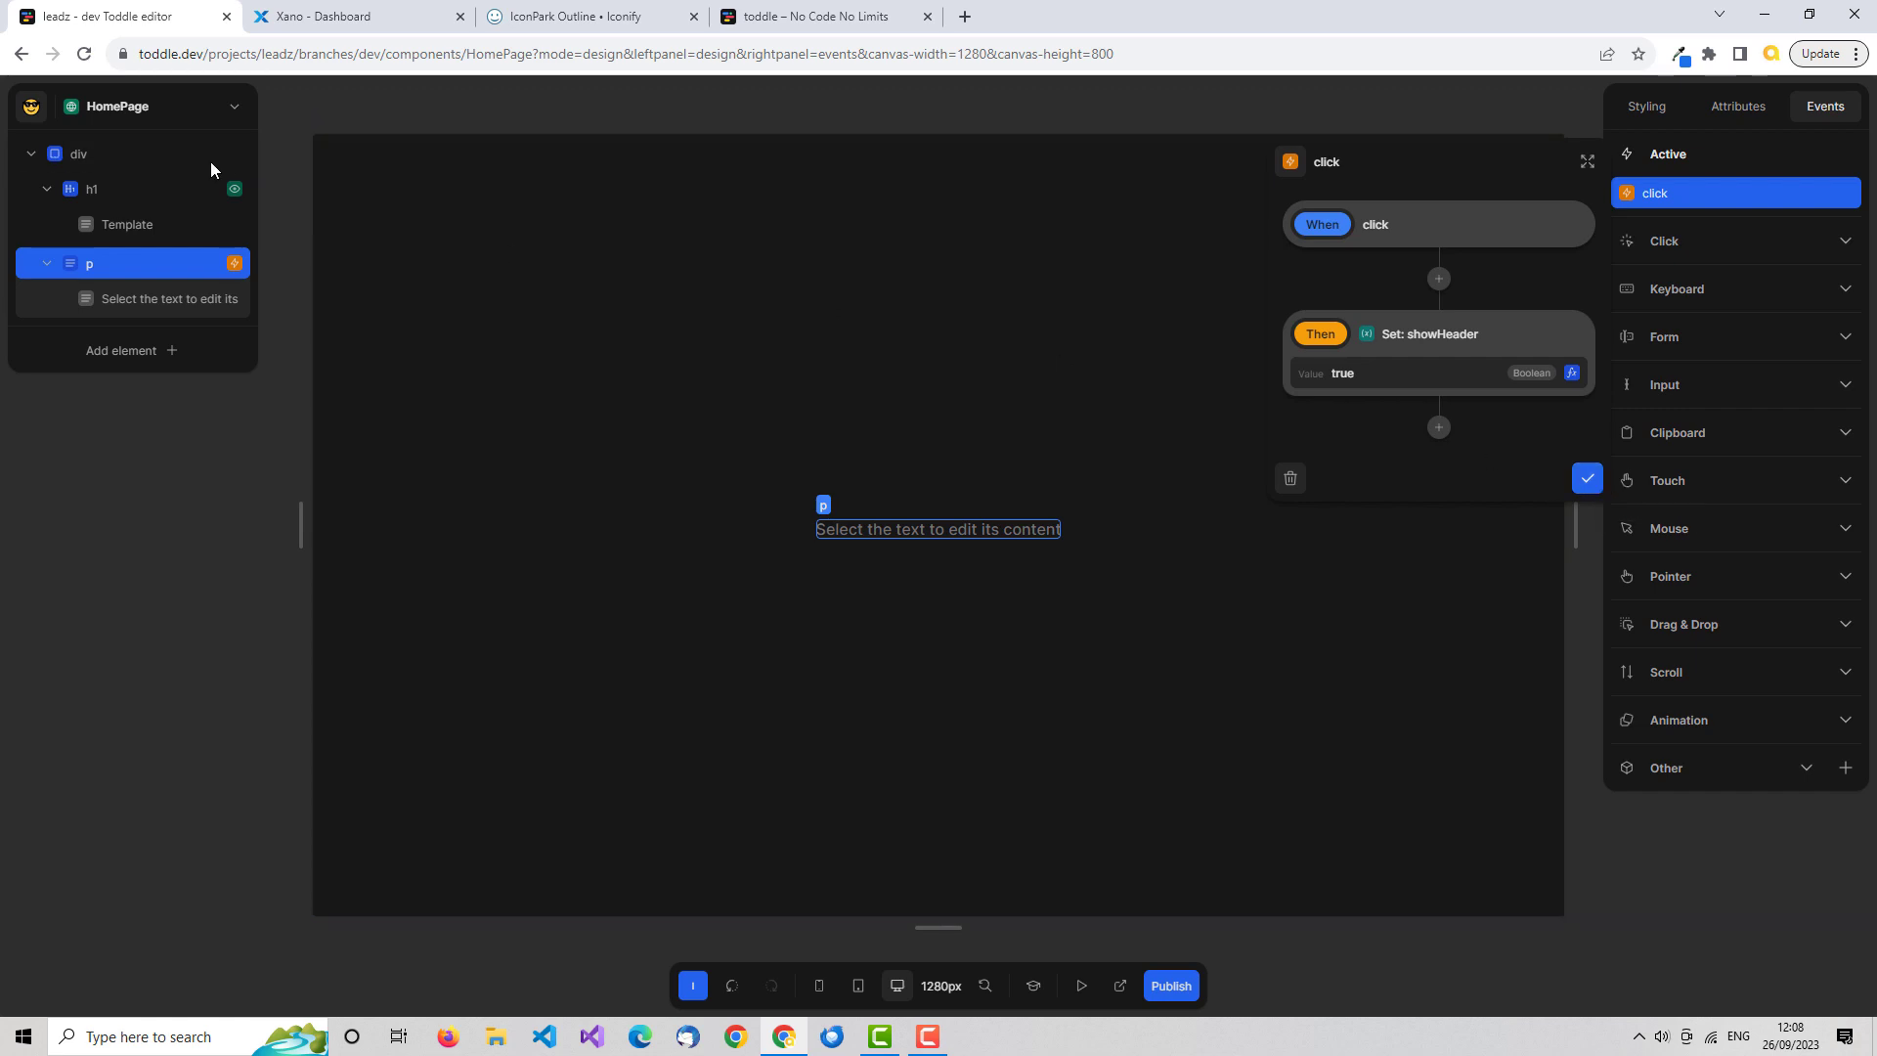
{"action": "left_click", "coordinate": [1587, 478]}
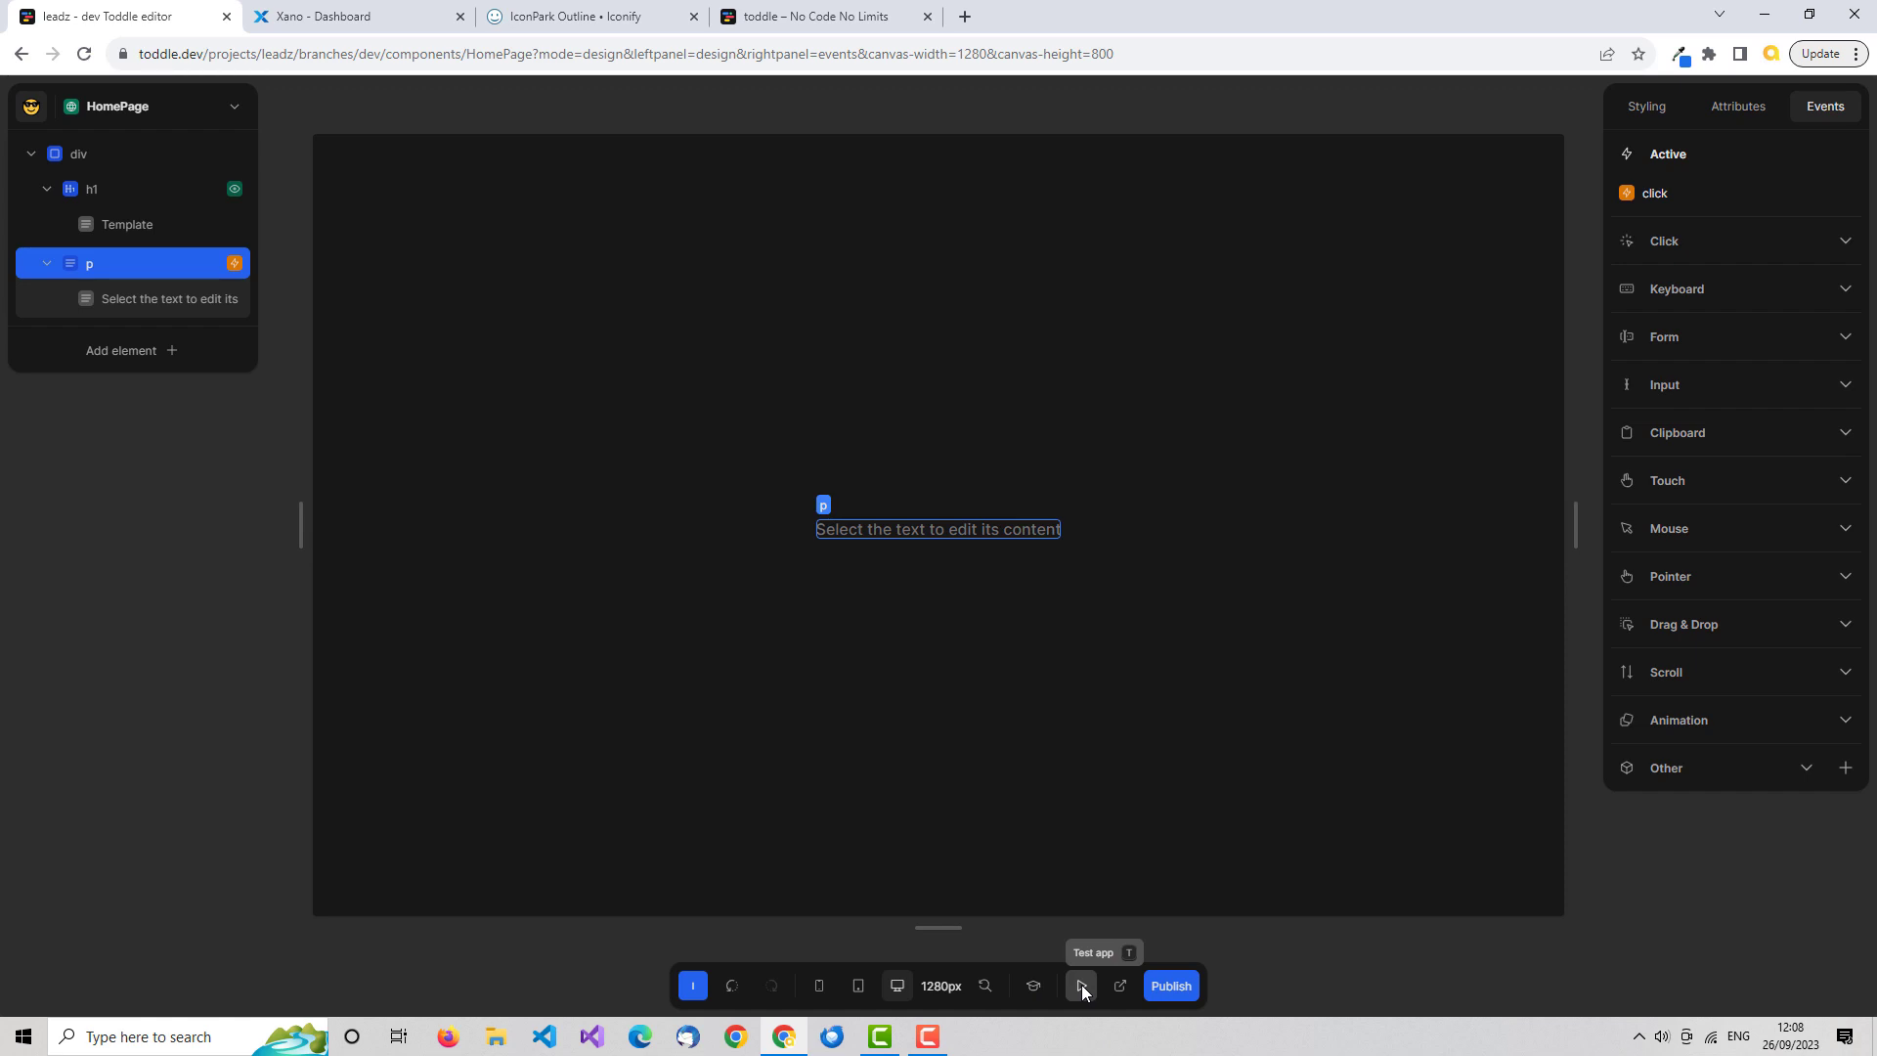
{"action": "left_click", "coordinate": [1081, 984]}
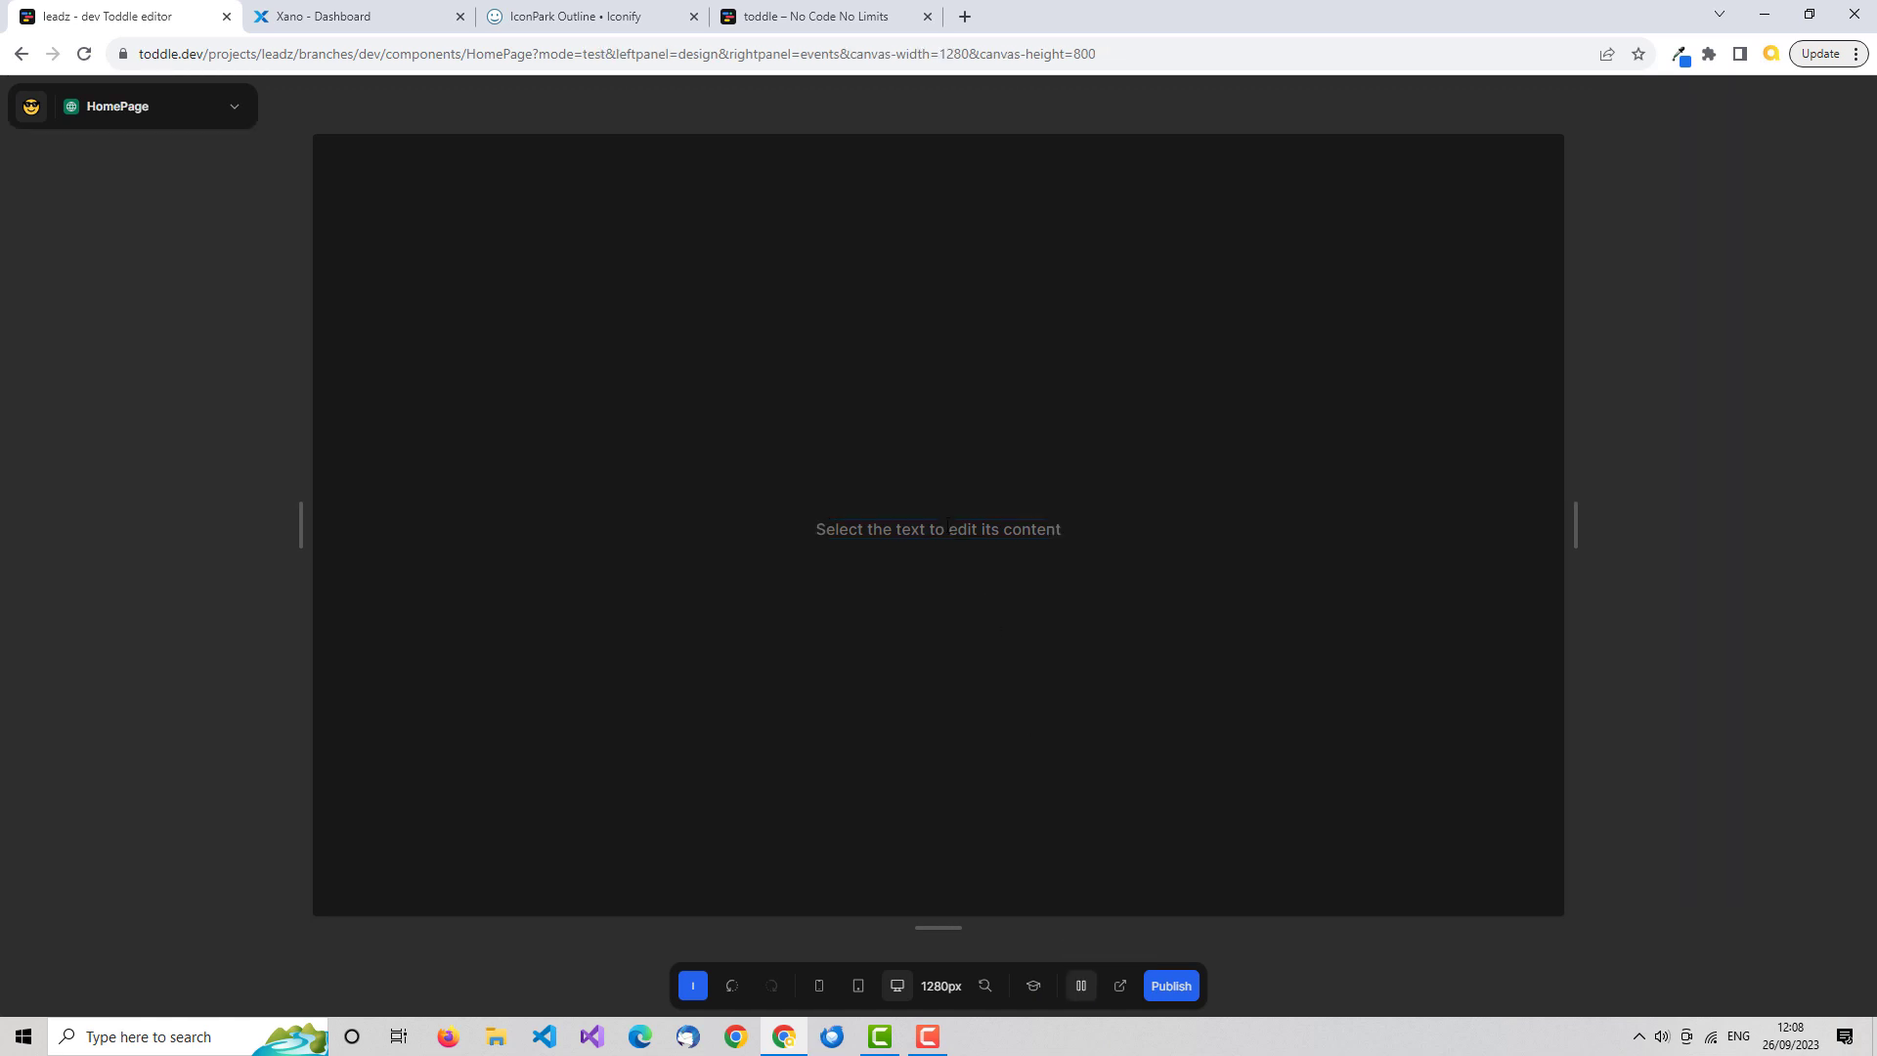
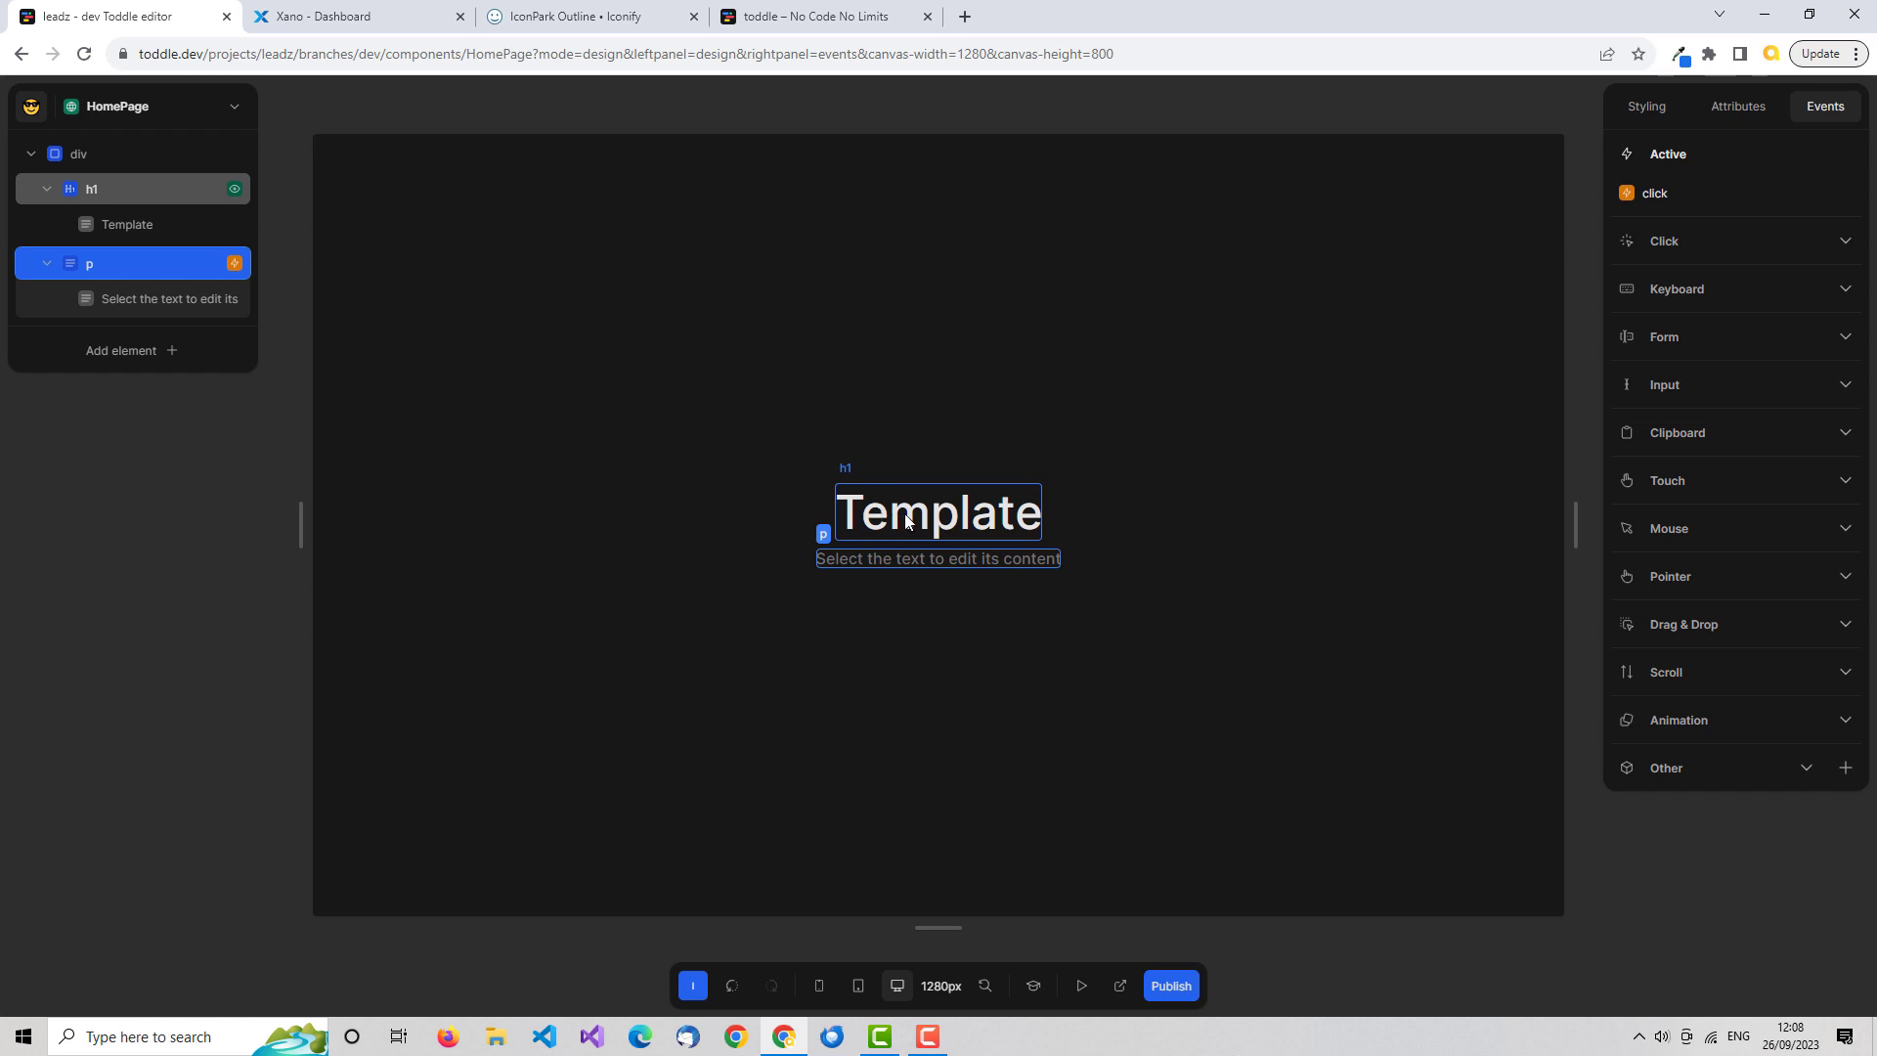
Replace the paragraph's text value with an If formula that uses the showHeader variable as its condition.
{"action": "left_click", "coordinate": [996, 559]}
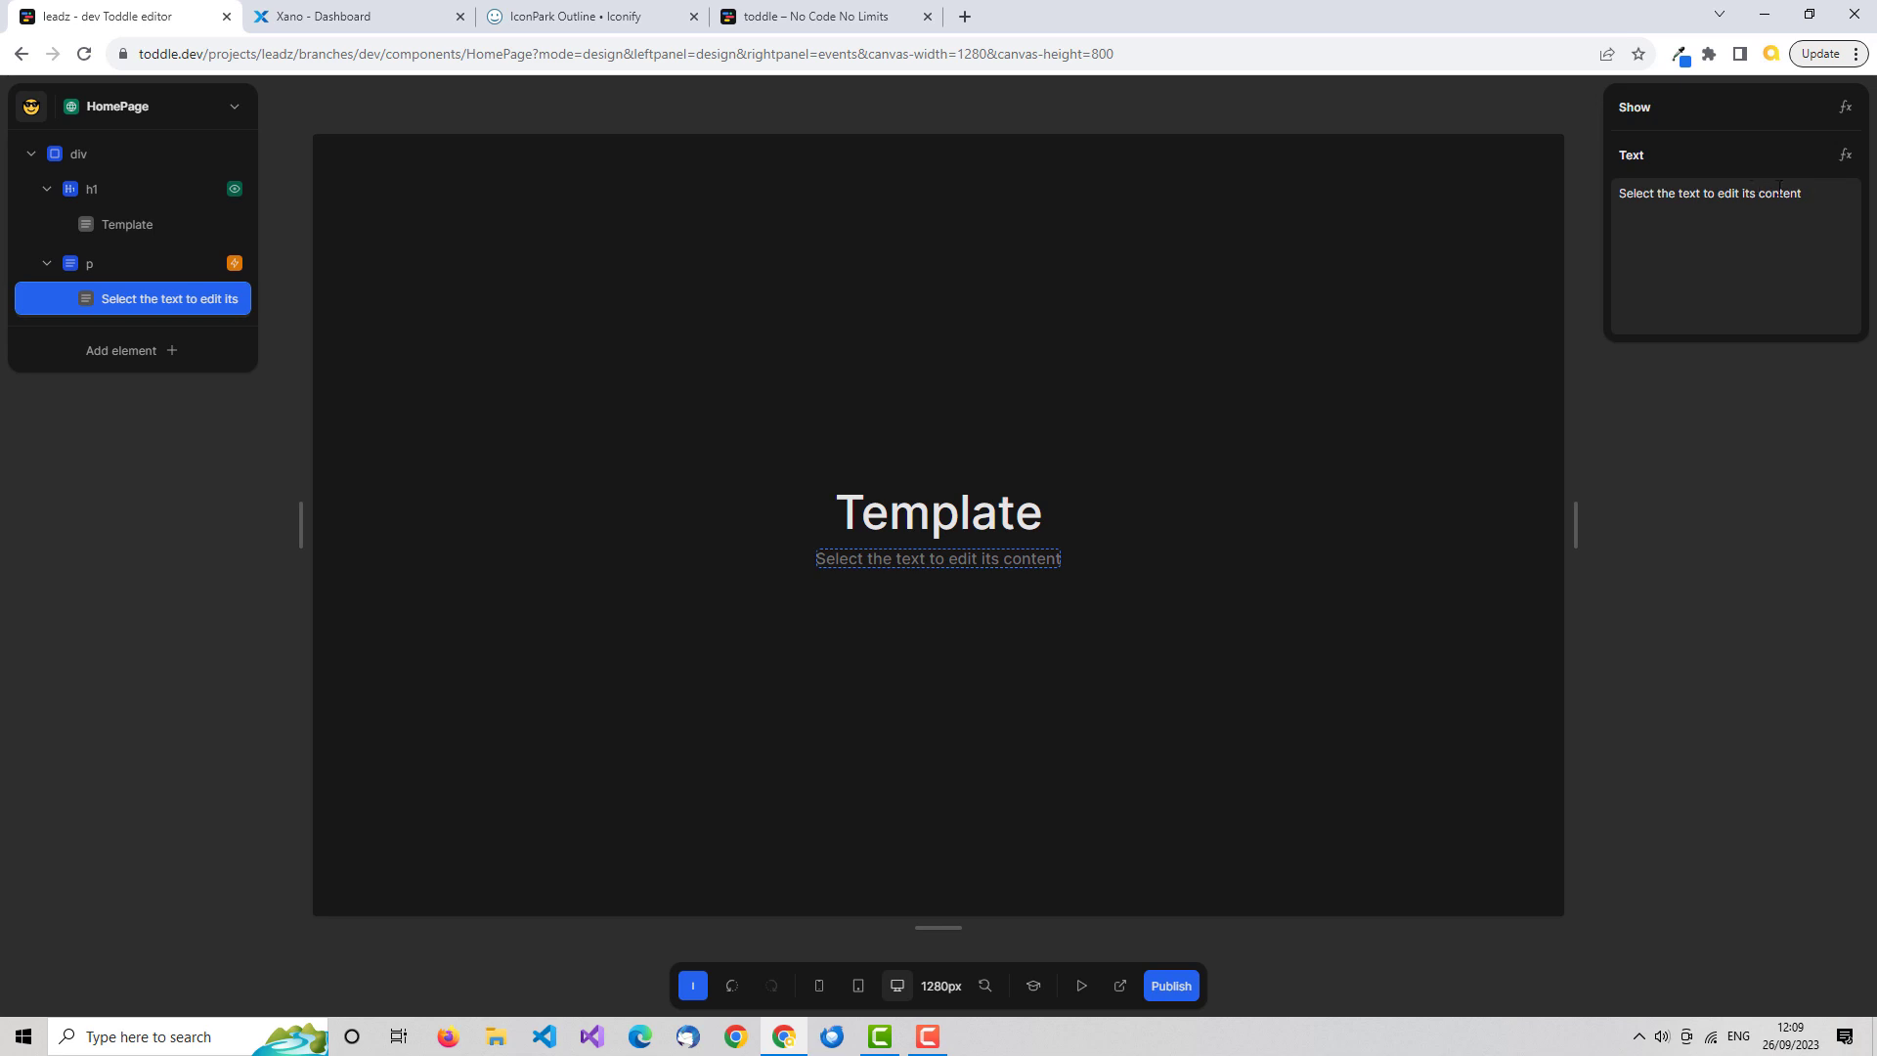
{"action": "left_click", "coordinate": [1845, 157]}
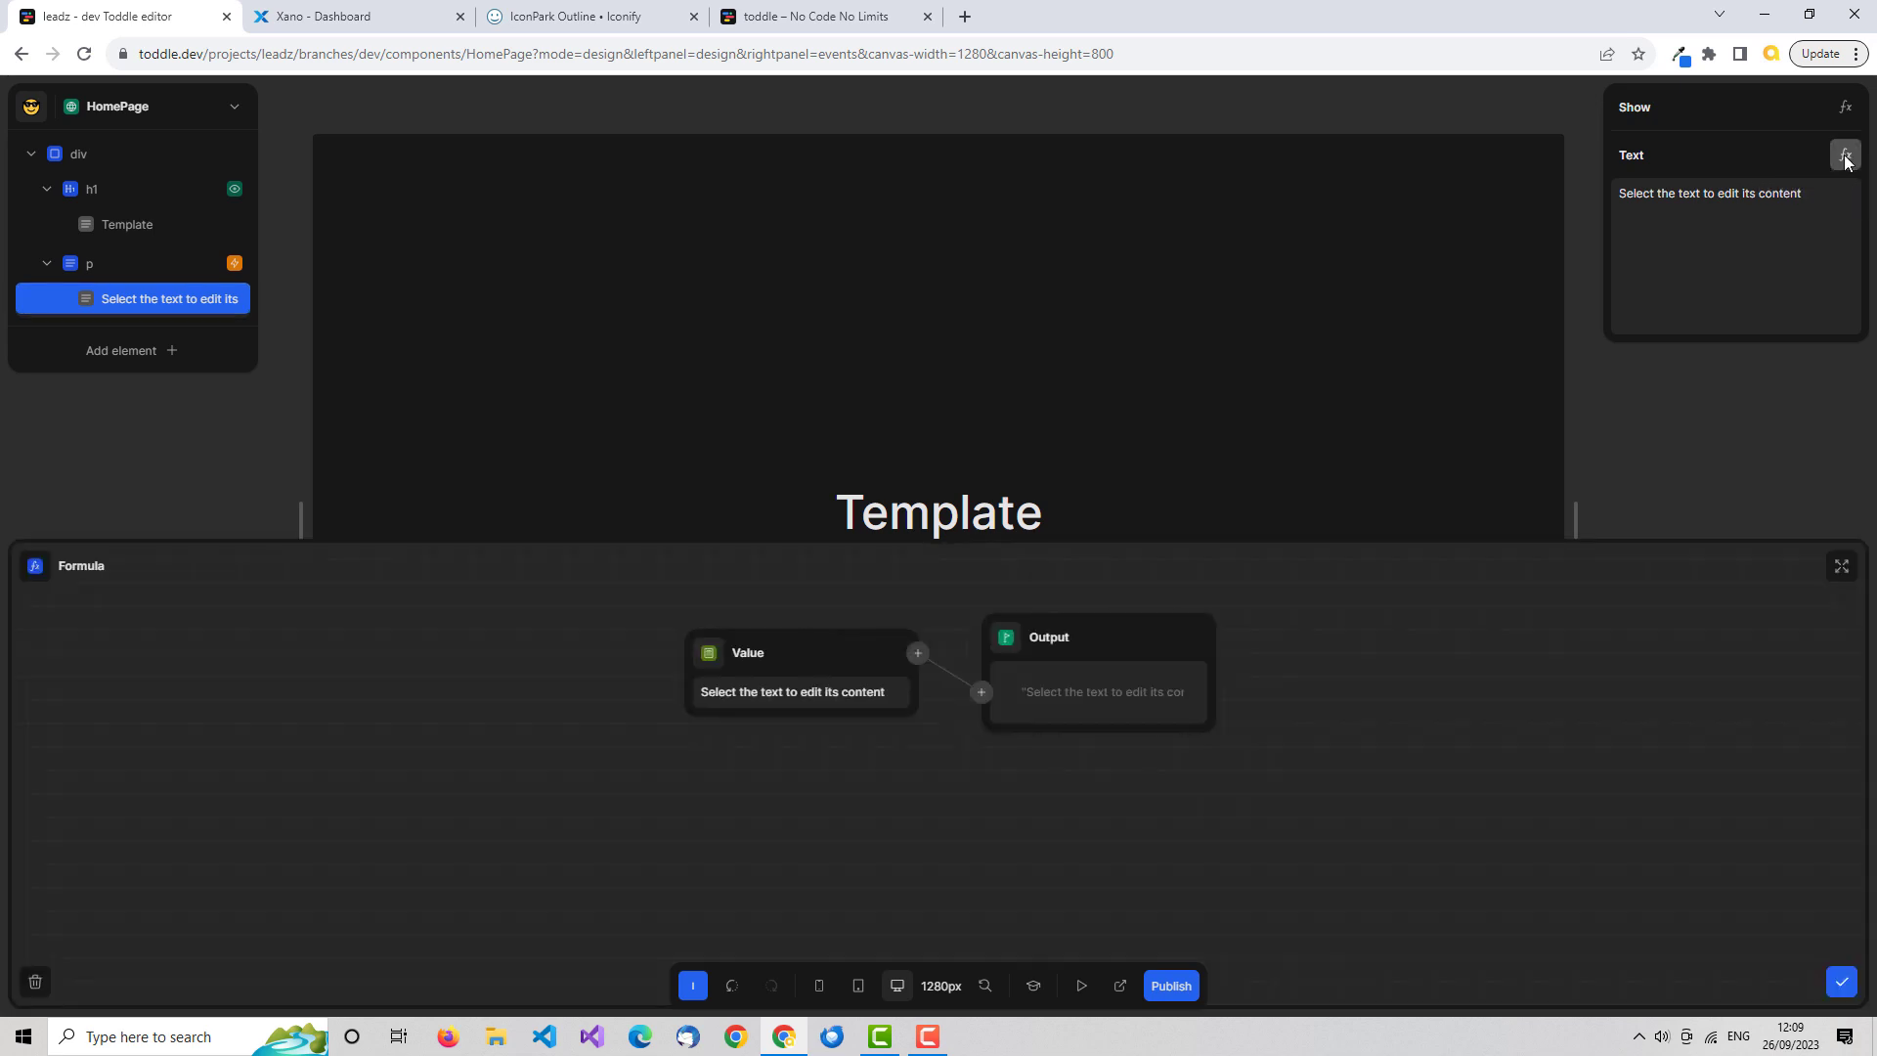
{"action": "left_click", "coordinate": [710, 665]}
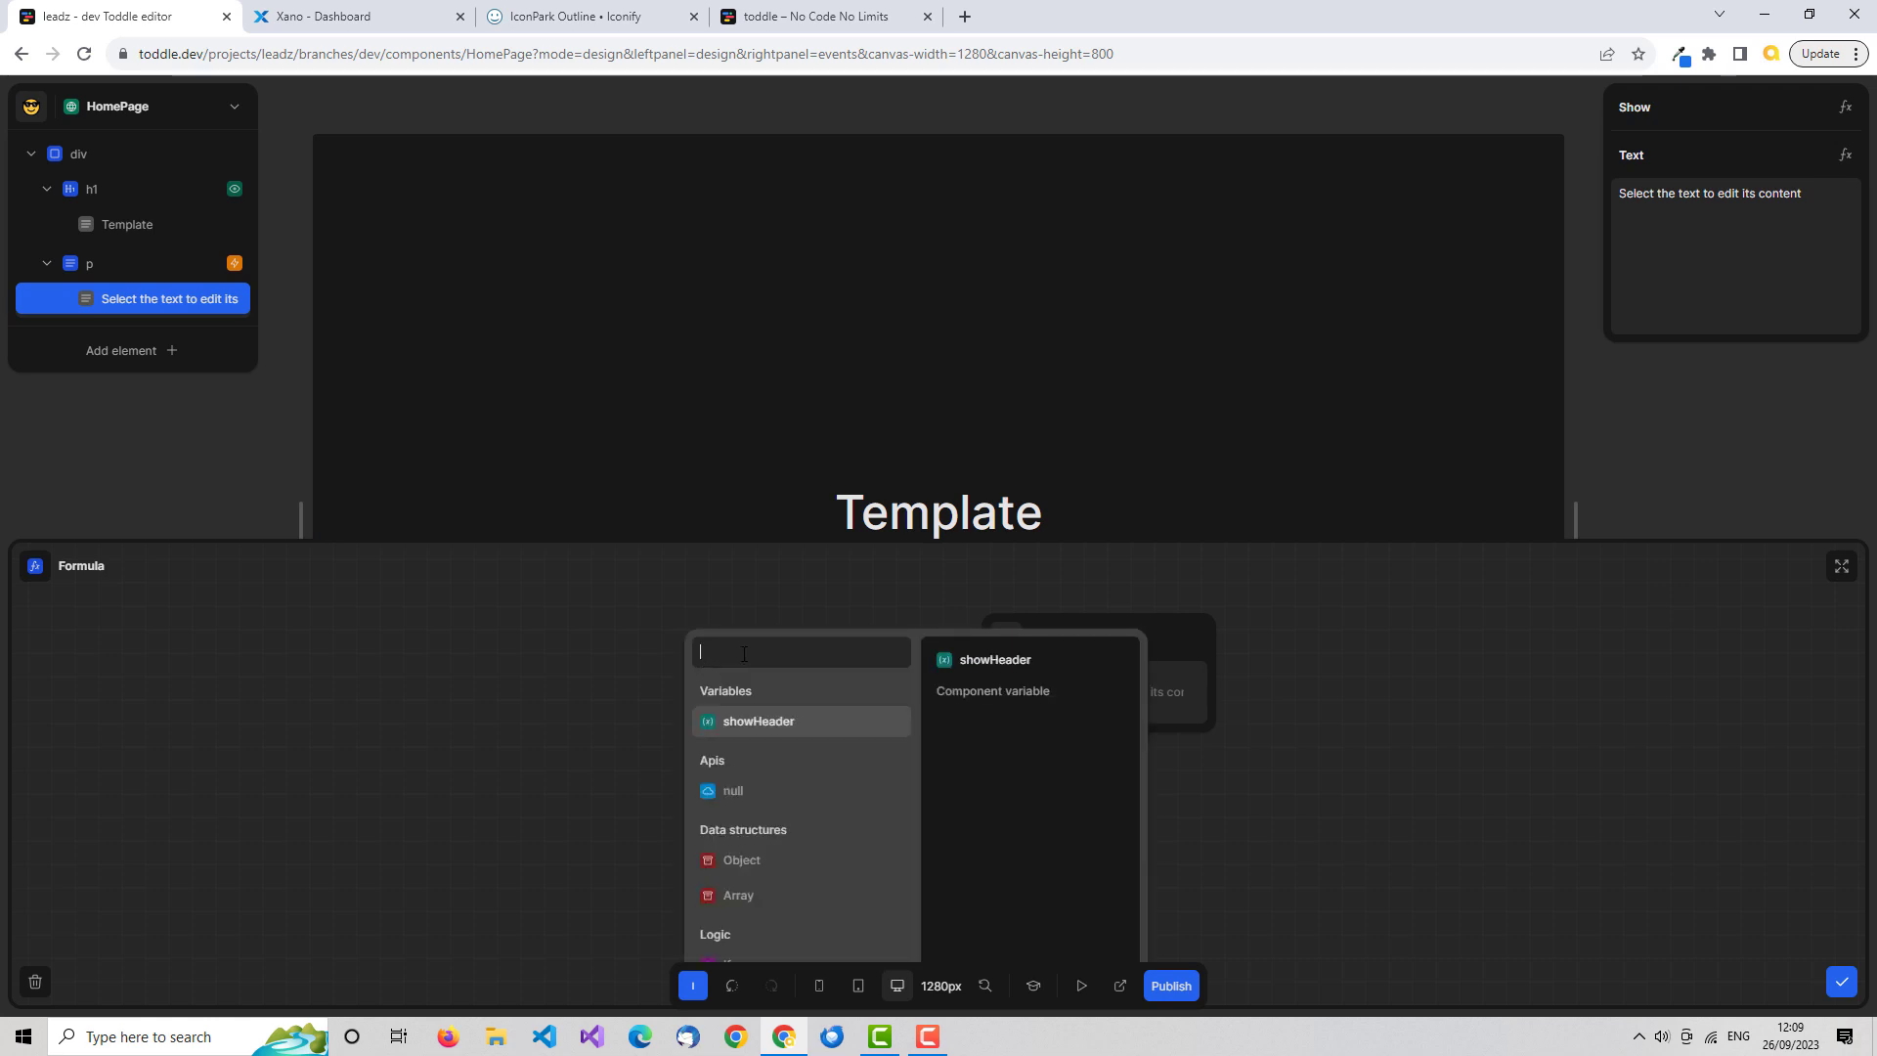
{"action": "type", "text": "if"}
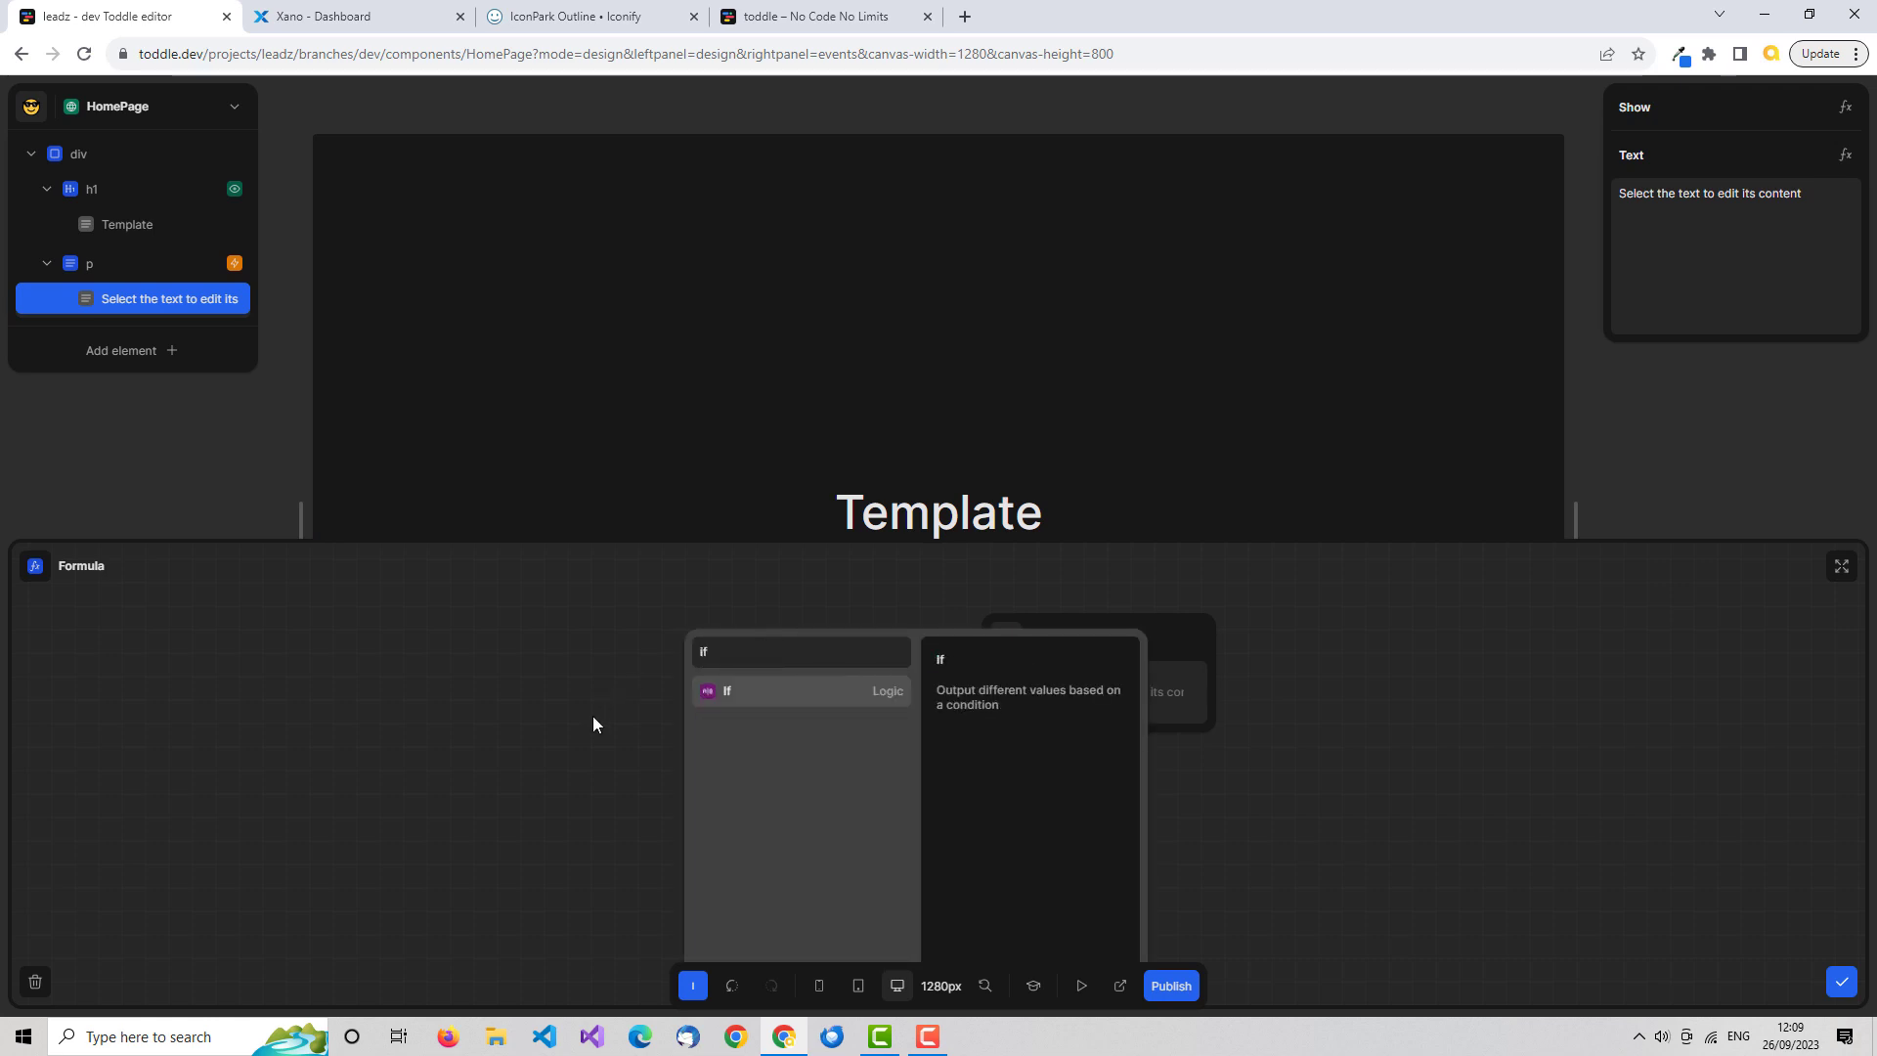
{"action": "left_click", "coordinate": [753, 700]}
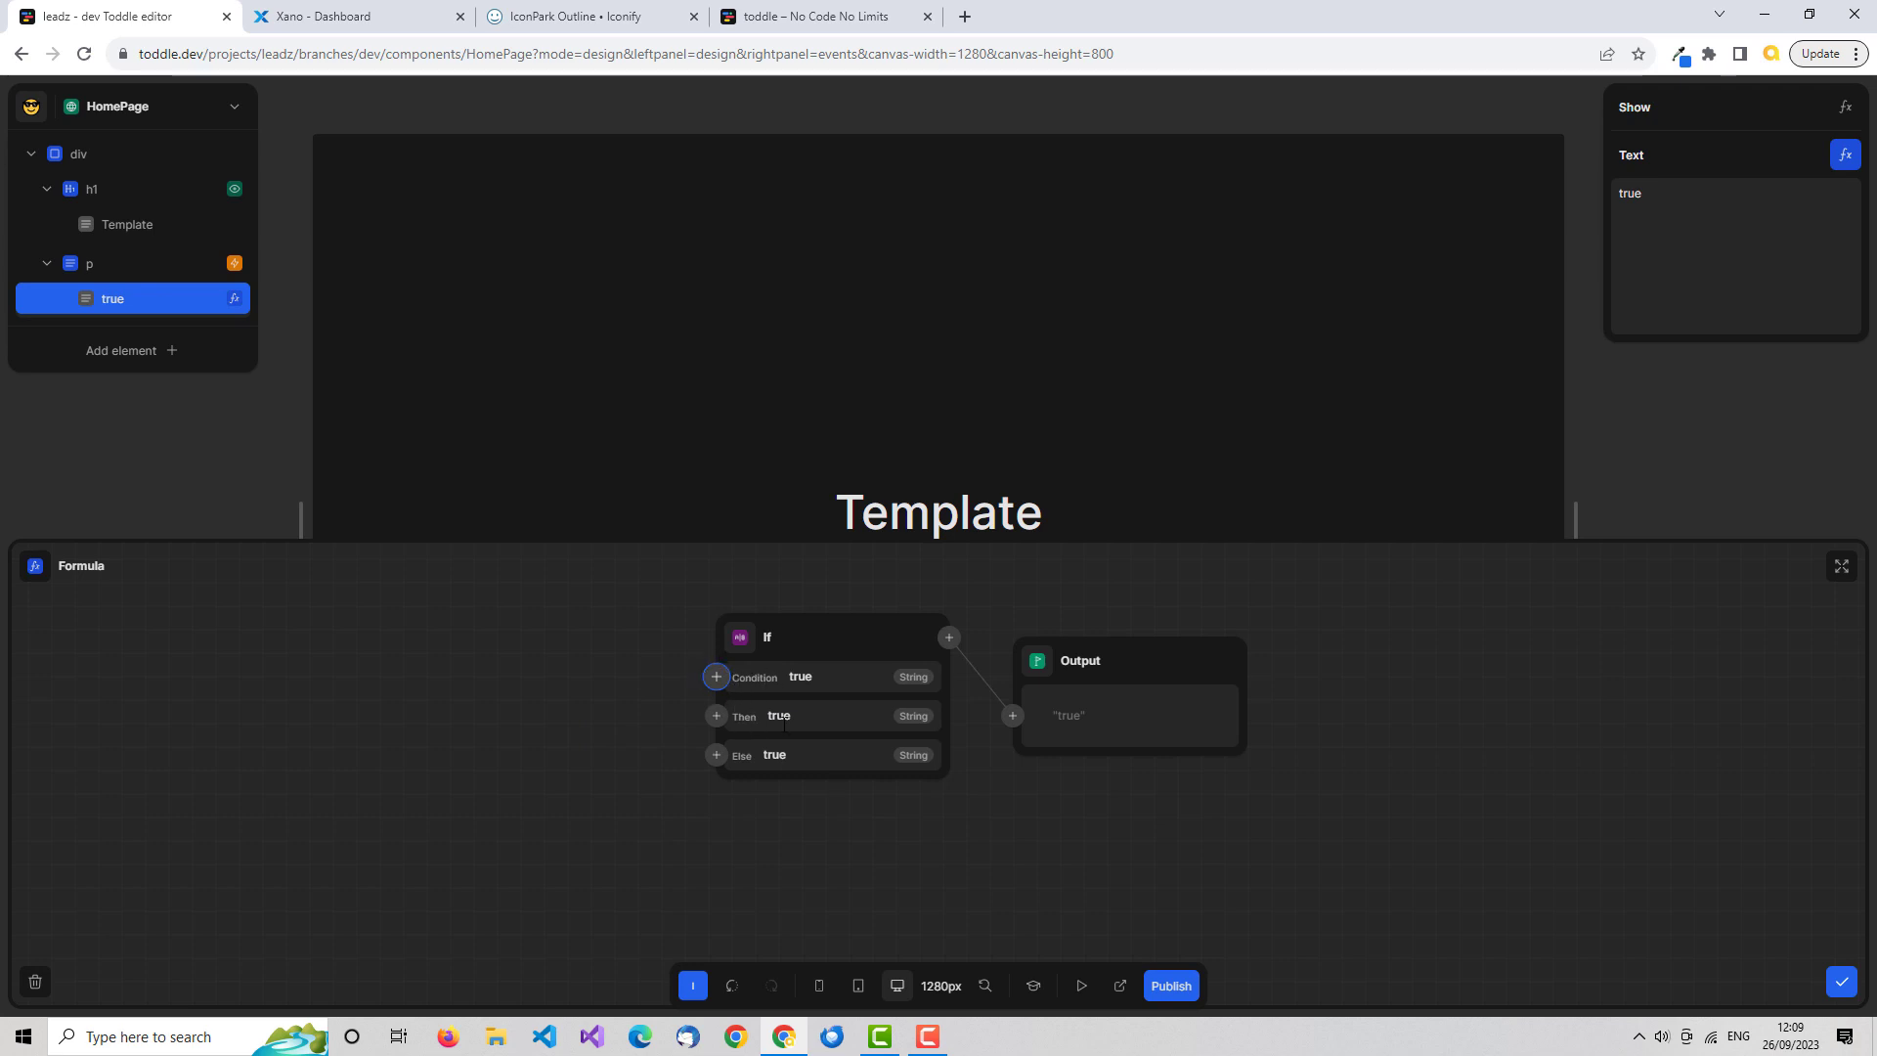
{"action": "left_click", "coordinate": [715, 677]}
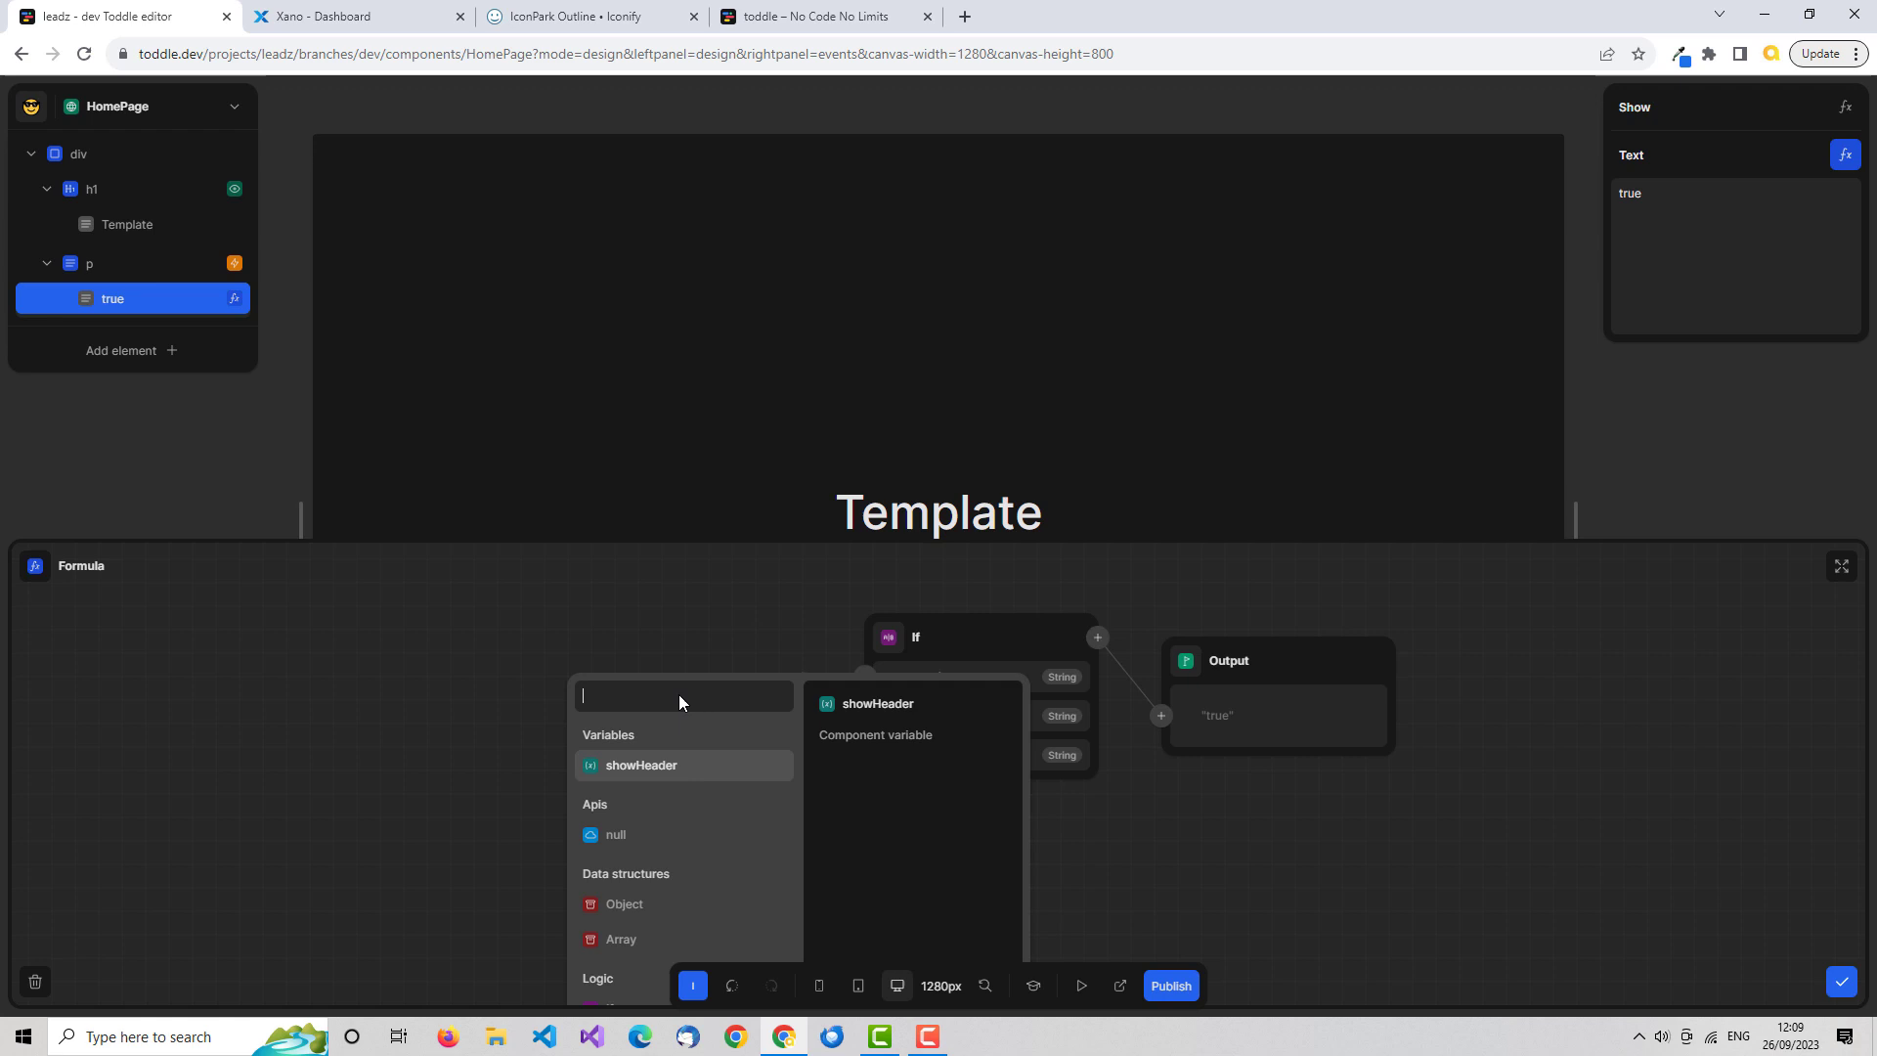
{"action": "left_click", "coordinate": [648, 767]}
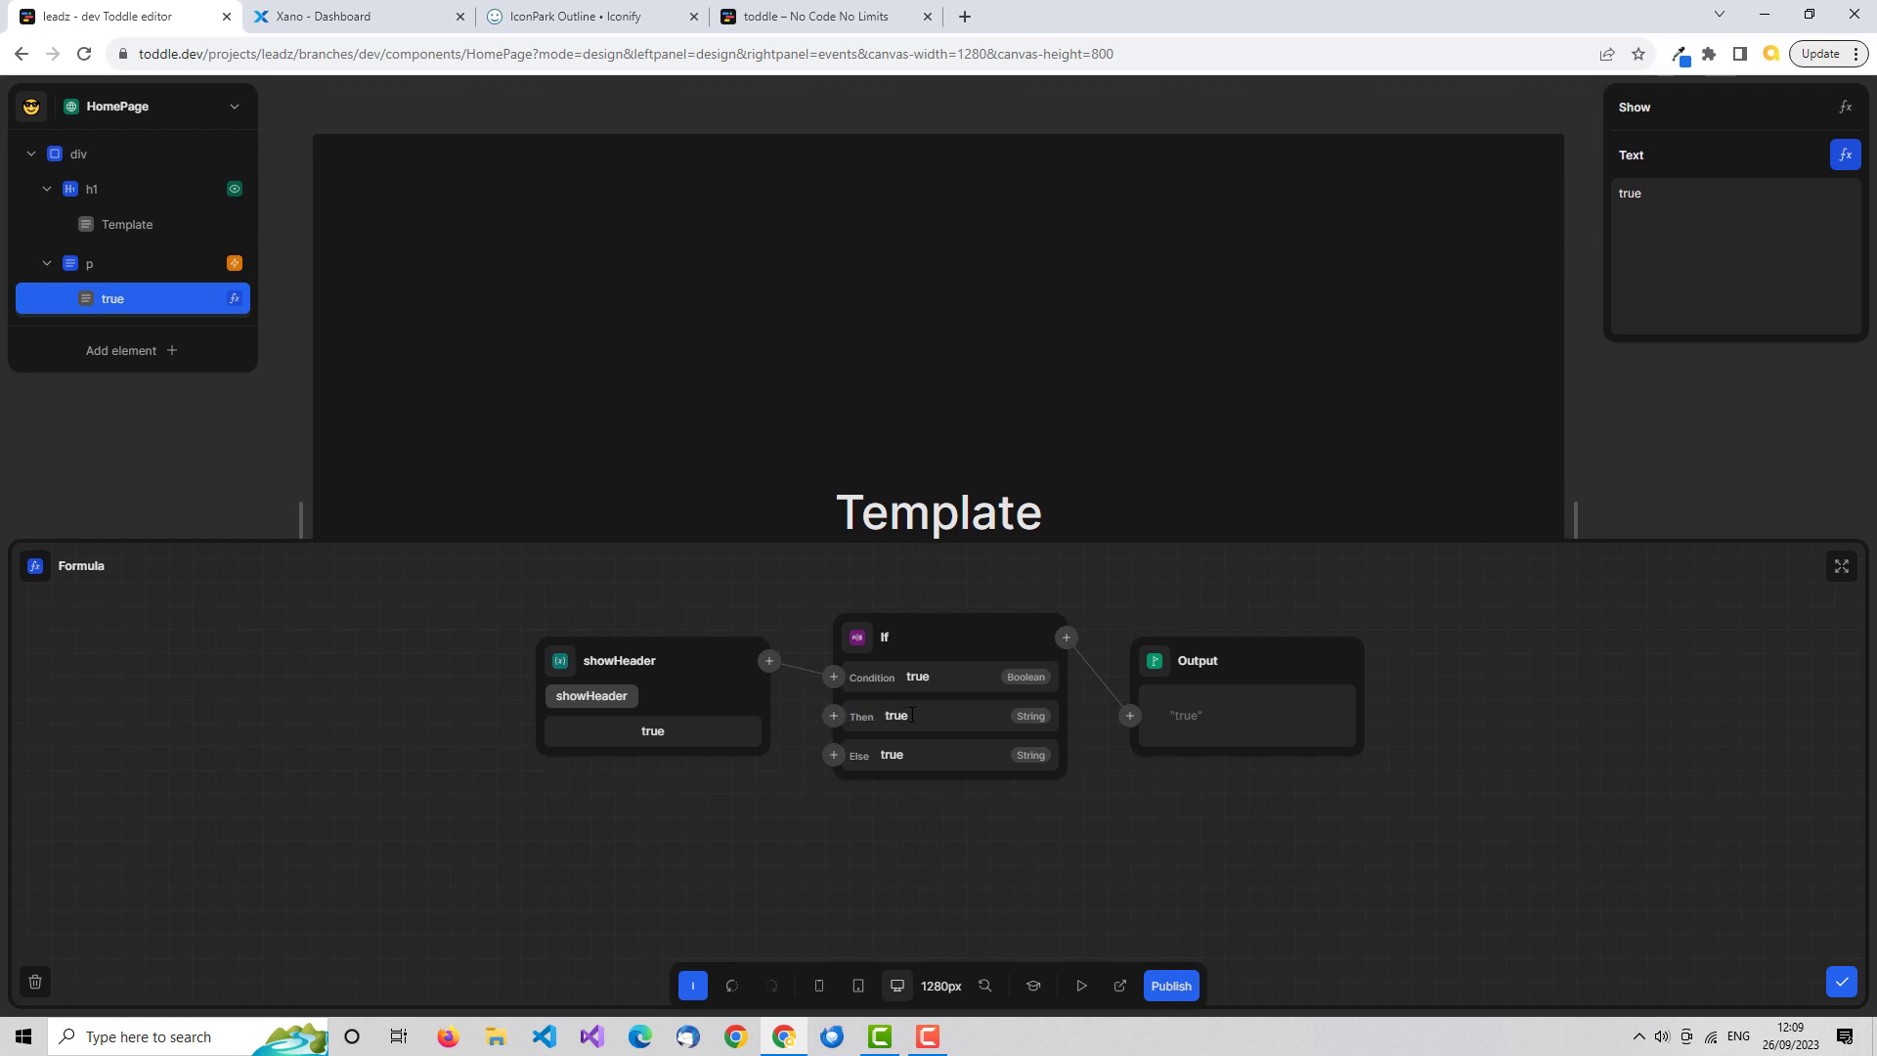
Set the Then value of the If formula to "Click here to hide the header".
{"action": "double_click", "coordinate": [921, 715]}
{"action": "type", "text": "Click here "}
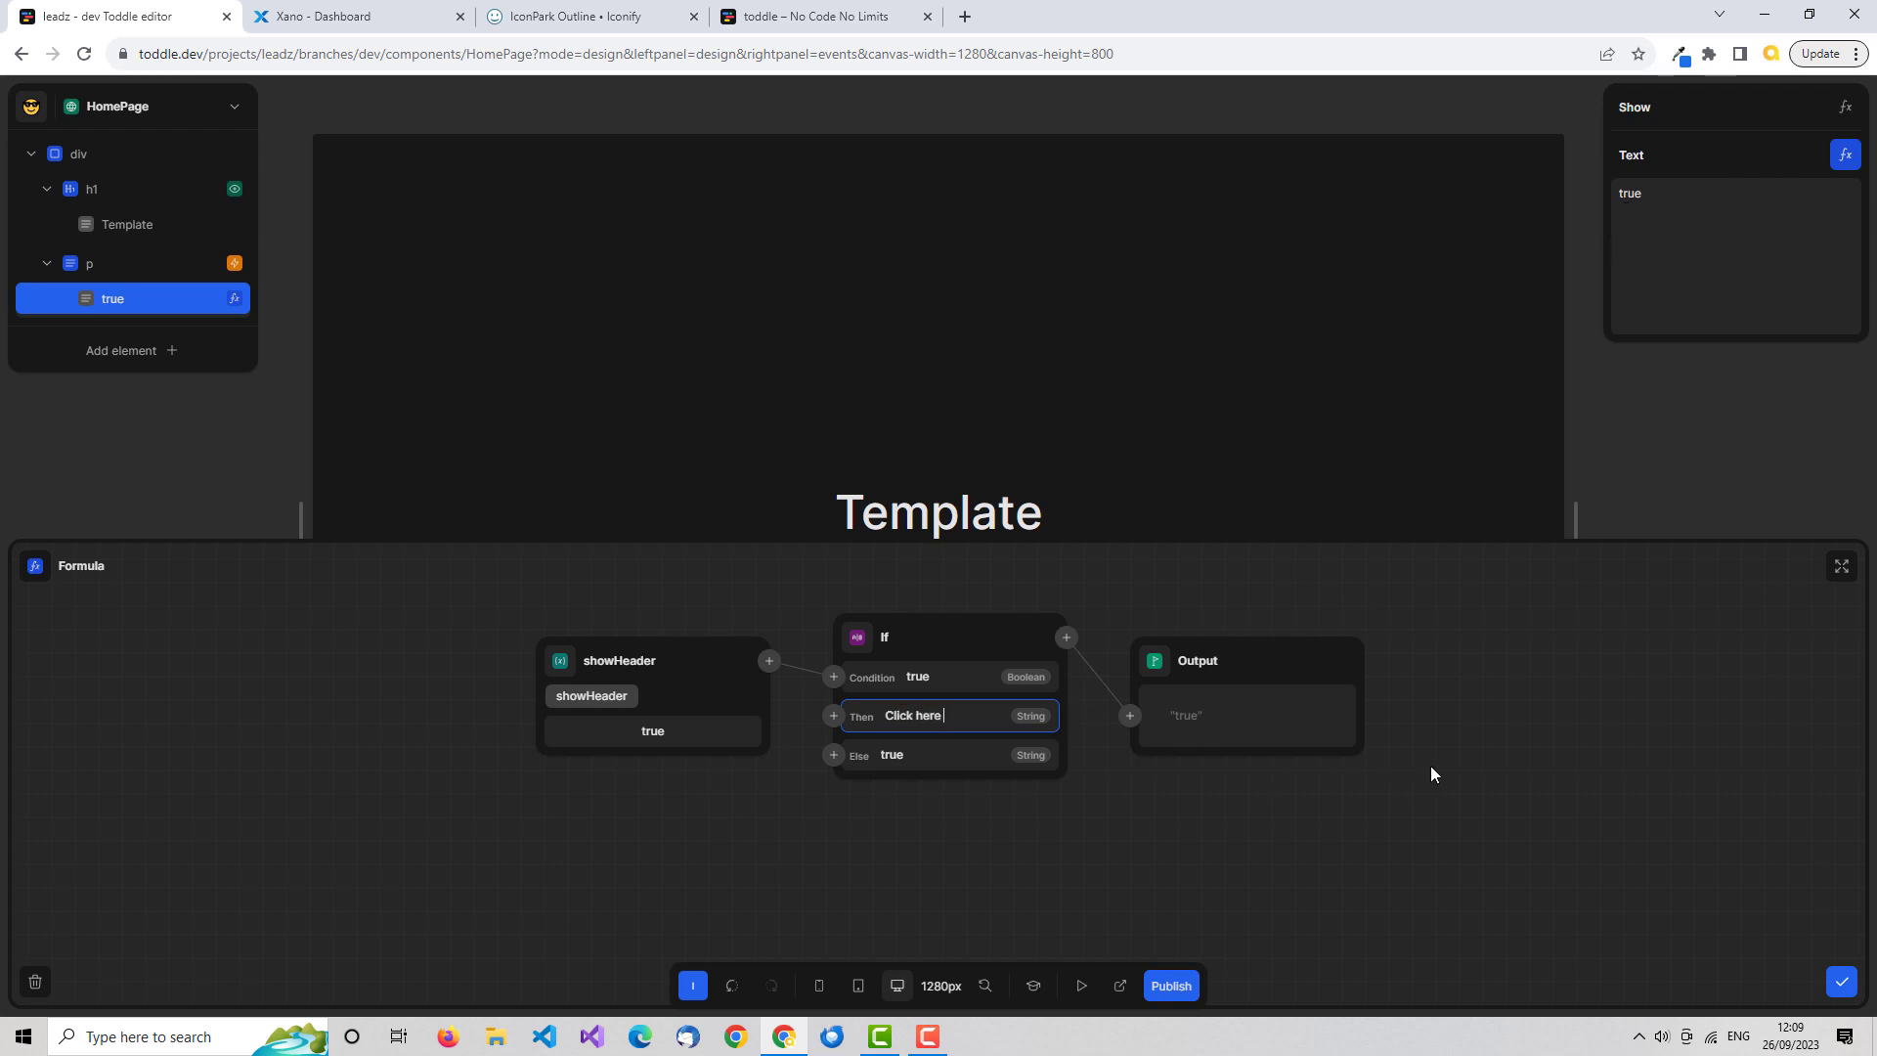
{"action": "type", "text": "to hide the header"}
{"action": "key", "text": "Tab"}
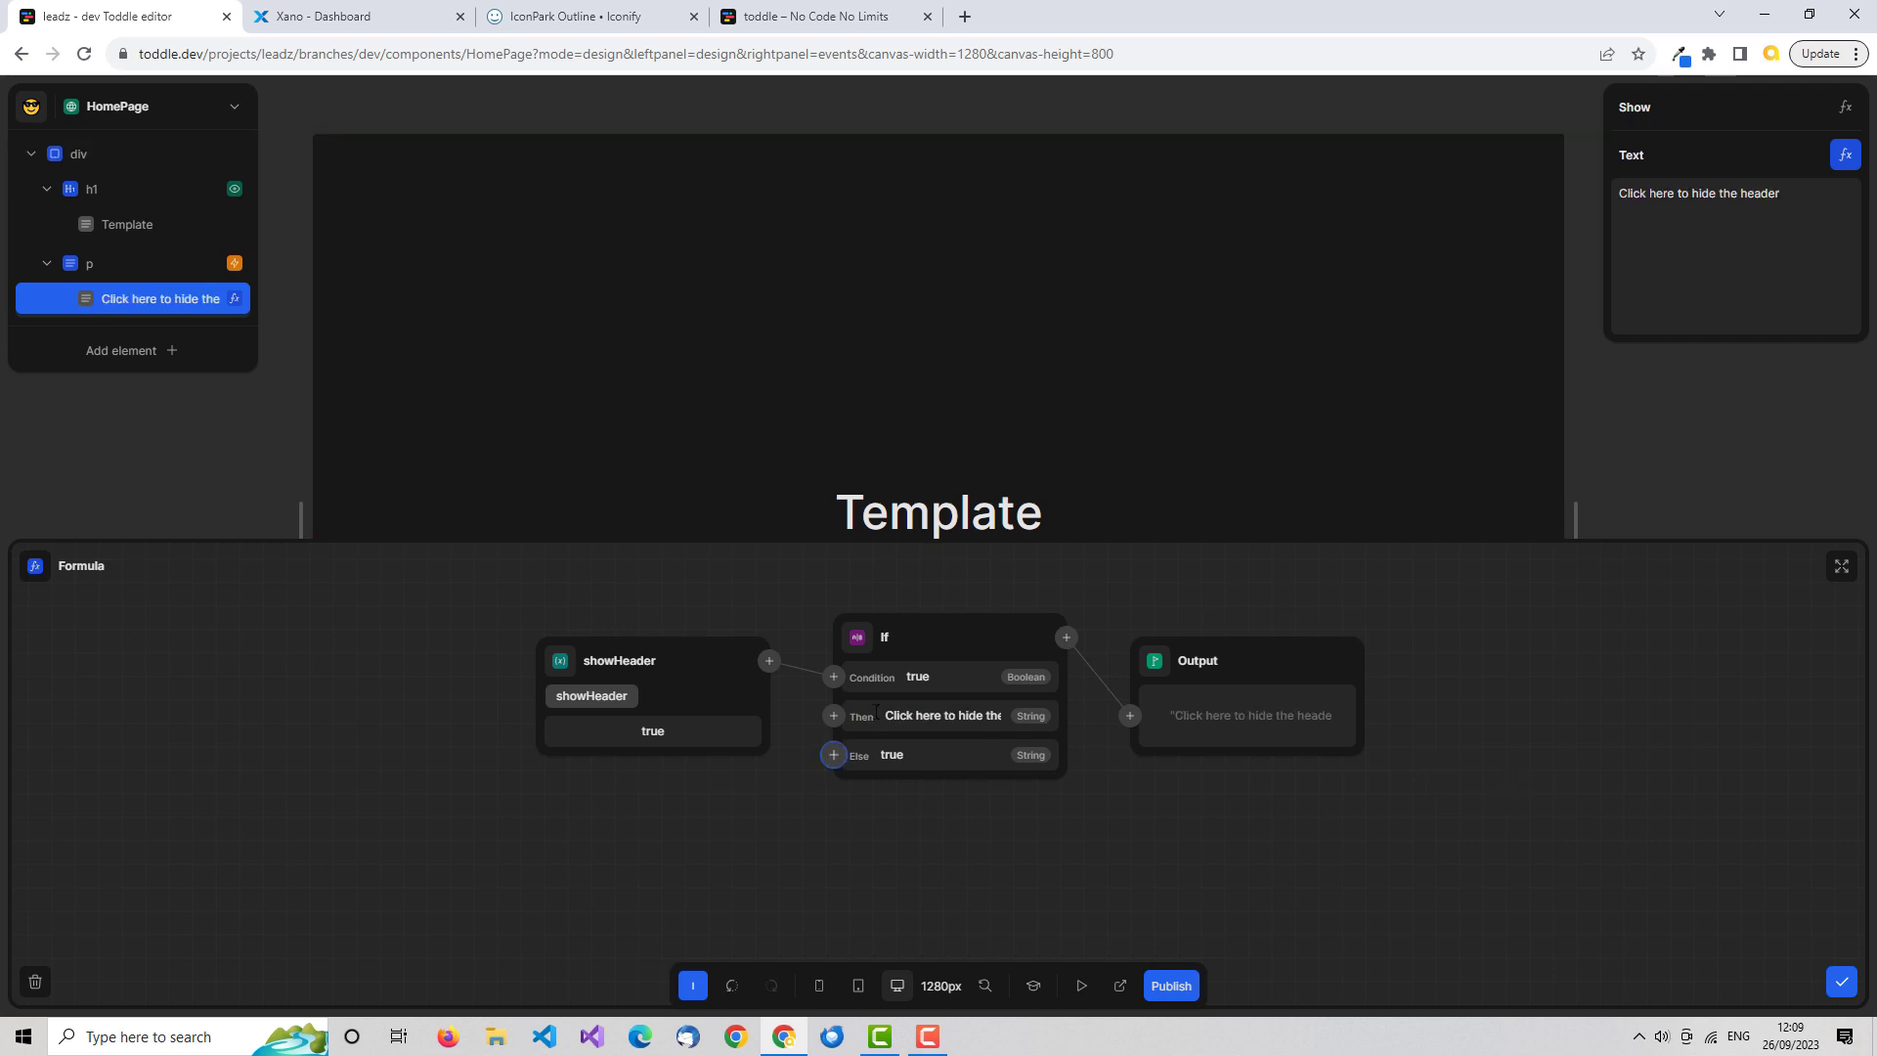
Set the Else value of the If formula to "Click here to show the header" and finish the text formula.
{"action": "left_click", "coordinate": [906, 756]}
{"action": "type", "text": "Click"}
{"action": "type", "text": " here to"}
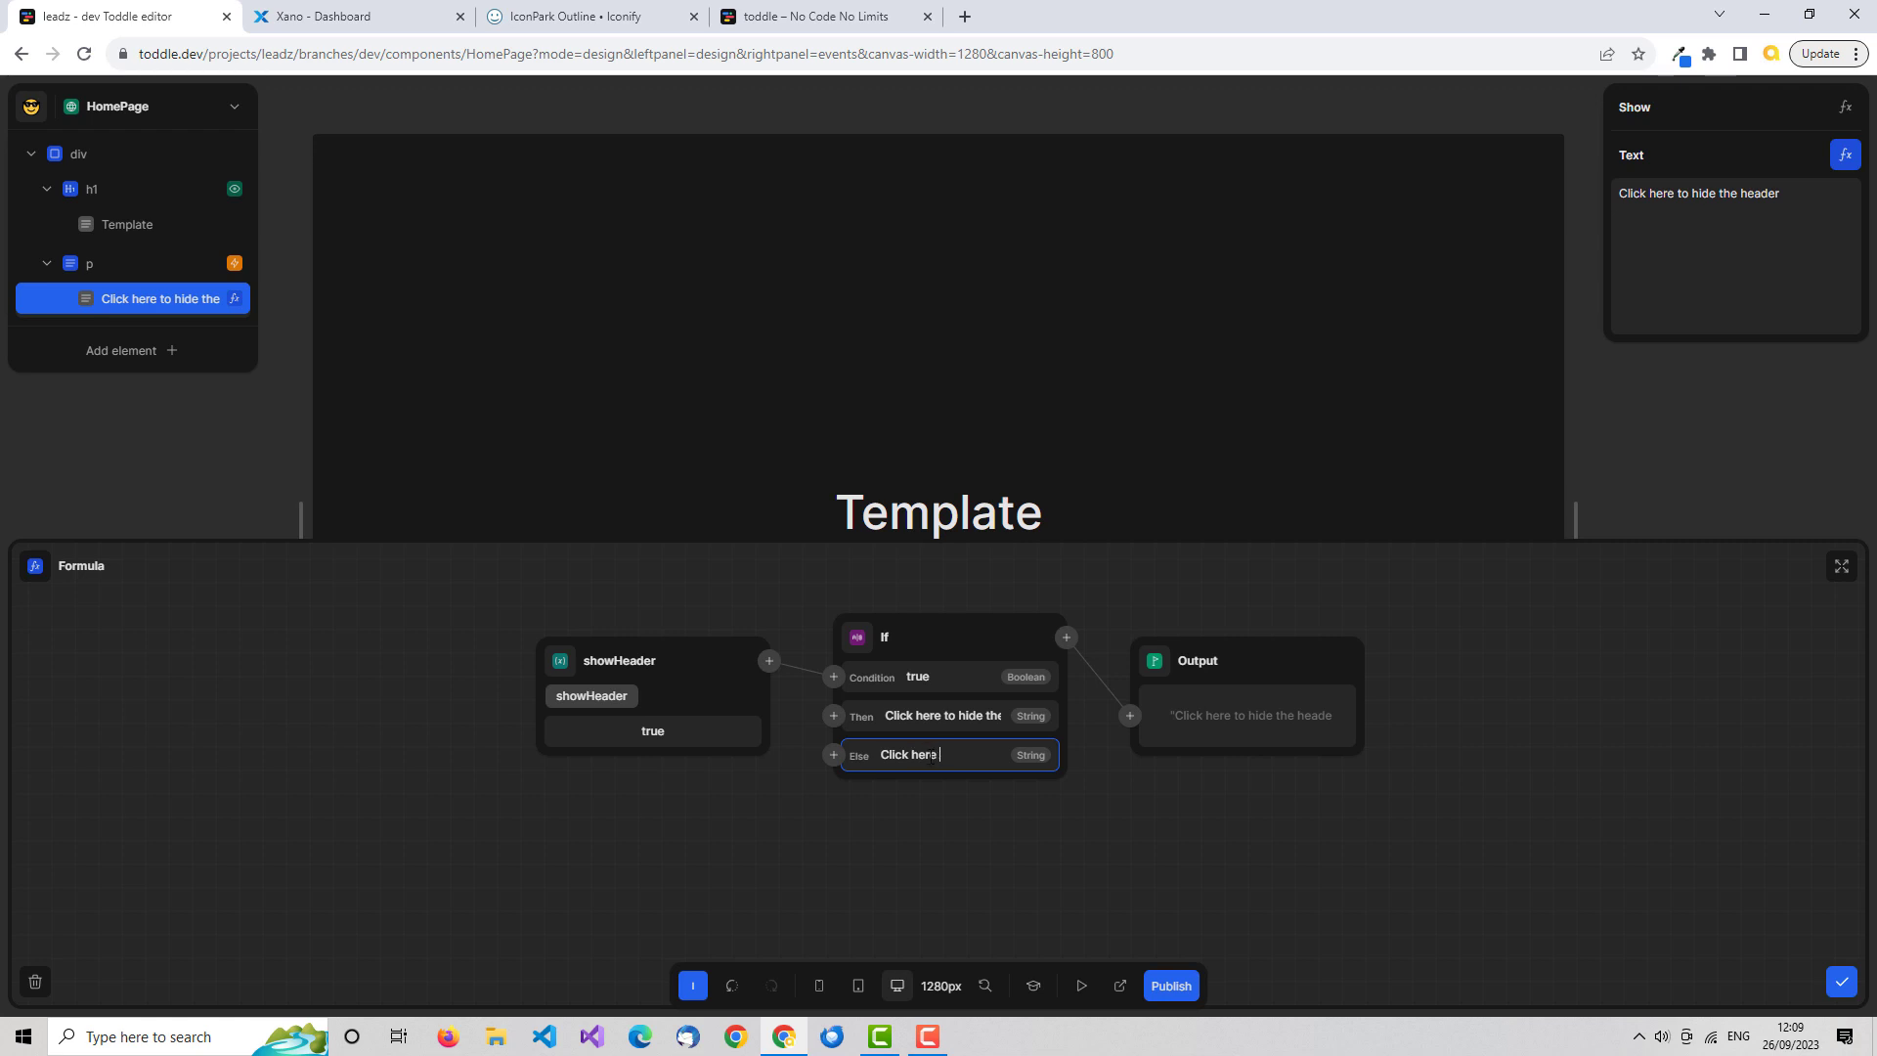
{"action": "type", "text": " show the"}
{"action": "type", "text": " header"}
{"action": "left_click", "coordinate": [1102, 810]}
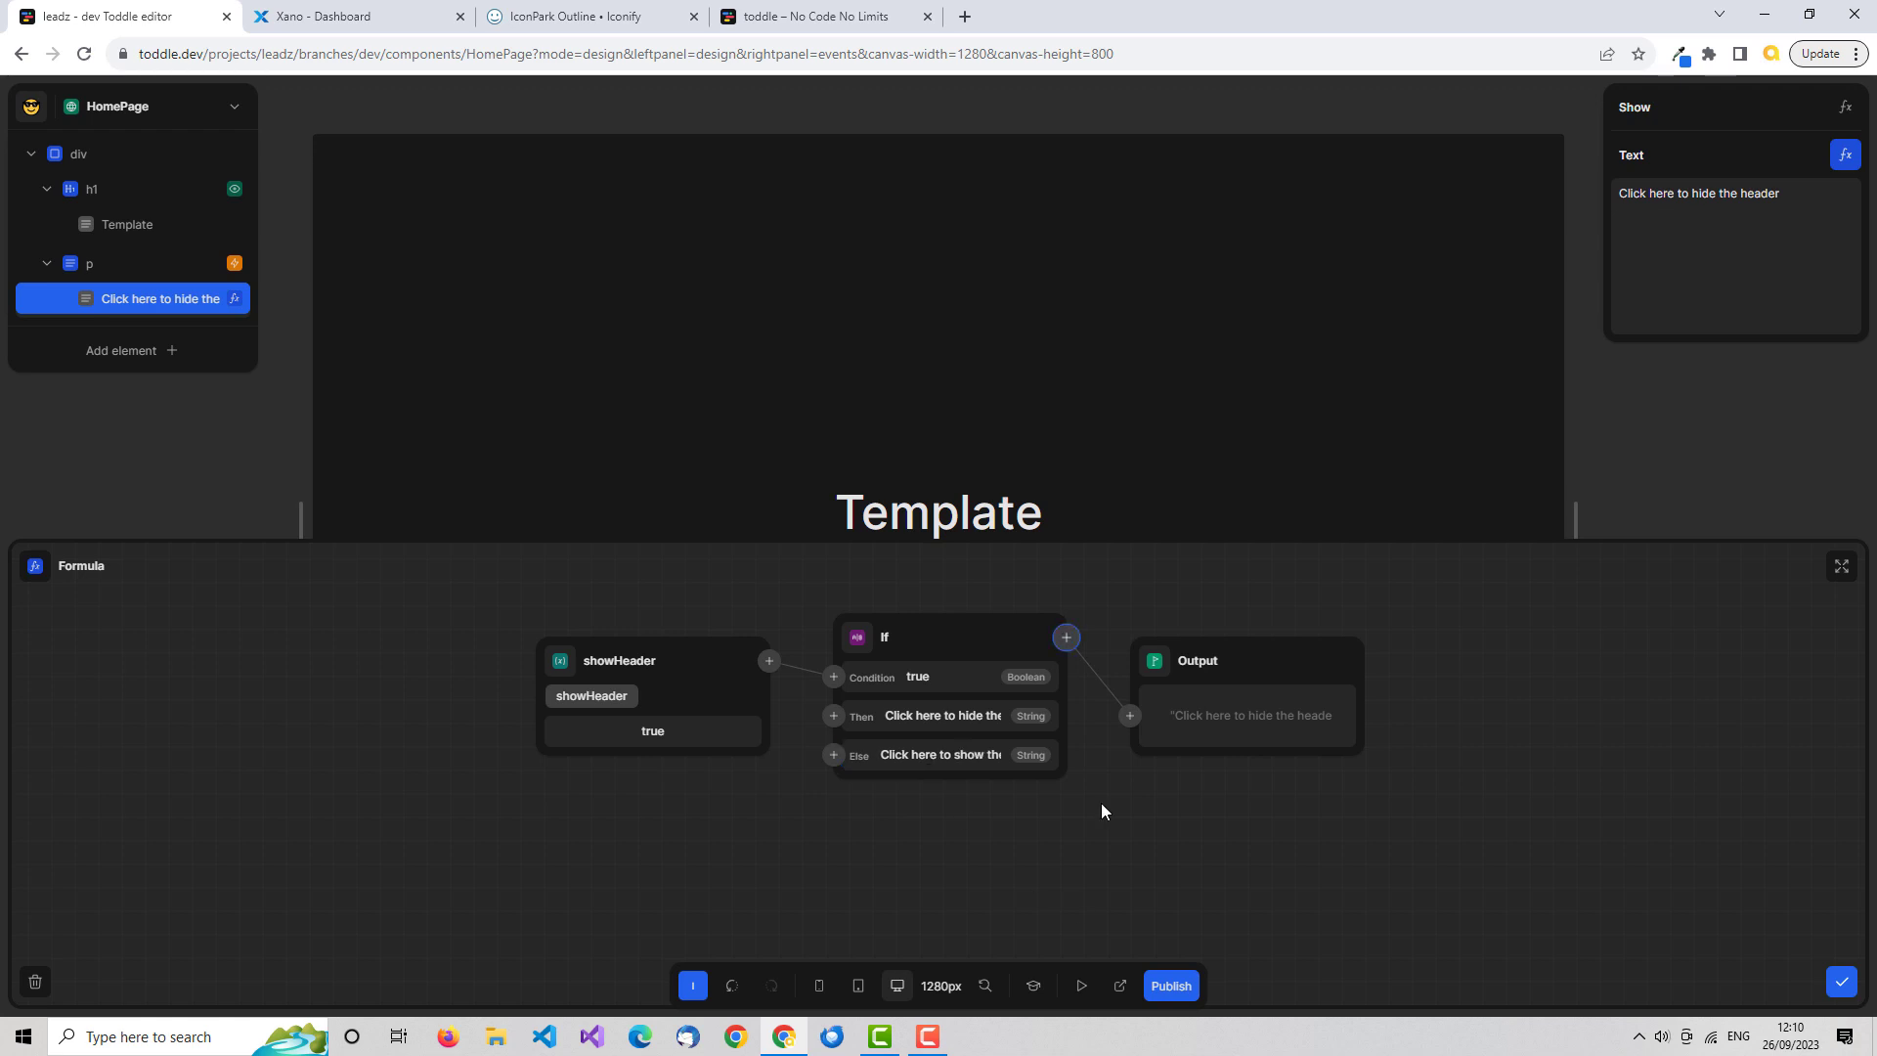
{"action": "left_click", "coordinate": [1842, 982]}
Test the page by toggling the heading repeatedly through the paragraph text, and return to design mode.
{"action": "left_click", "coordinate": [1082, 986]}
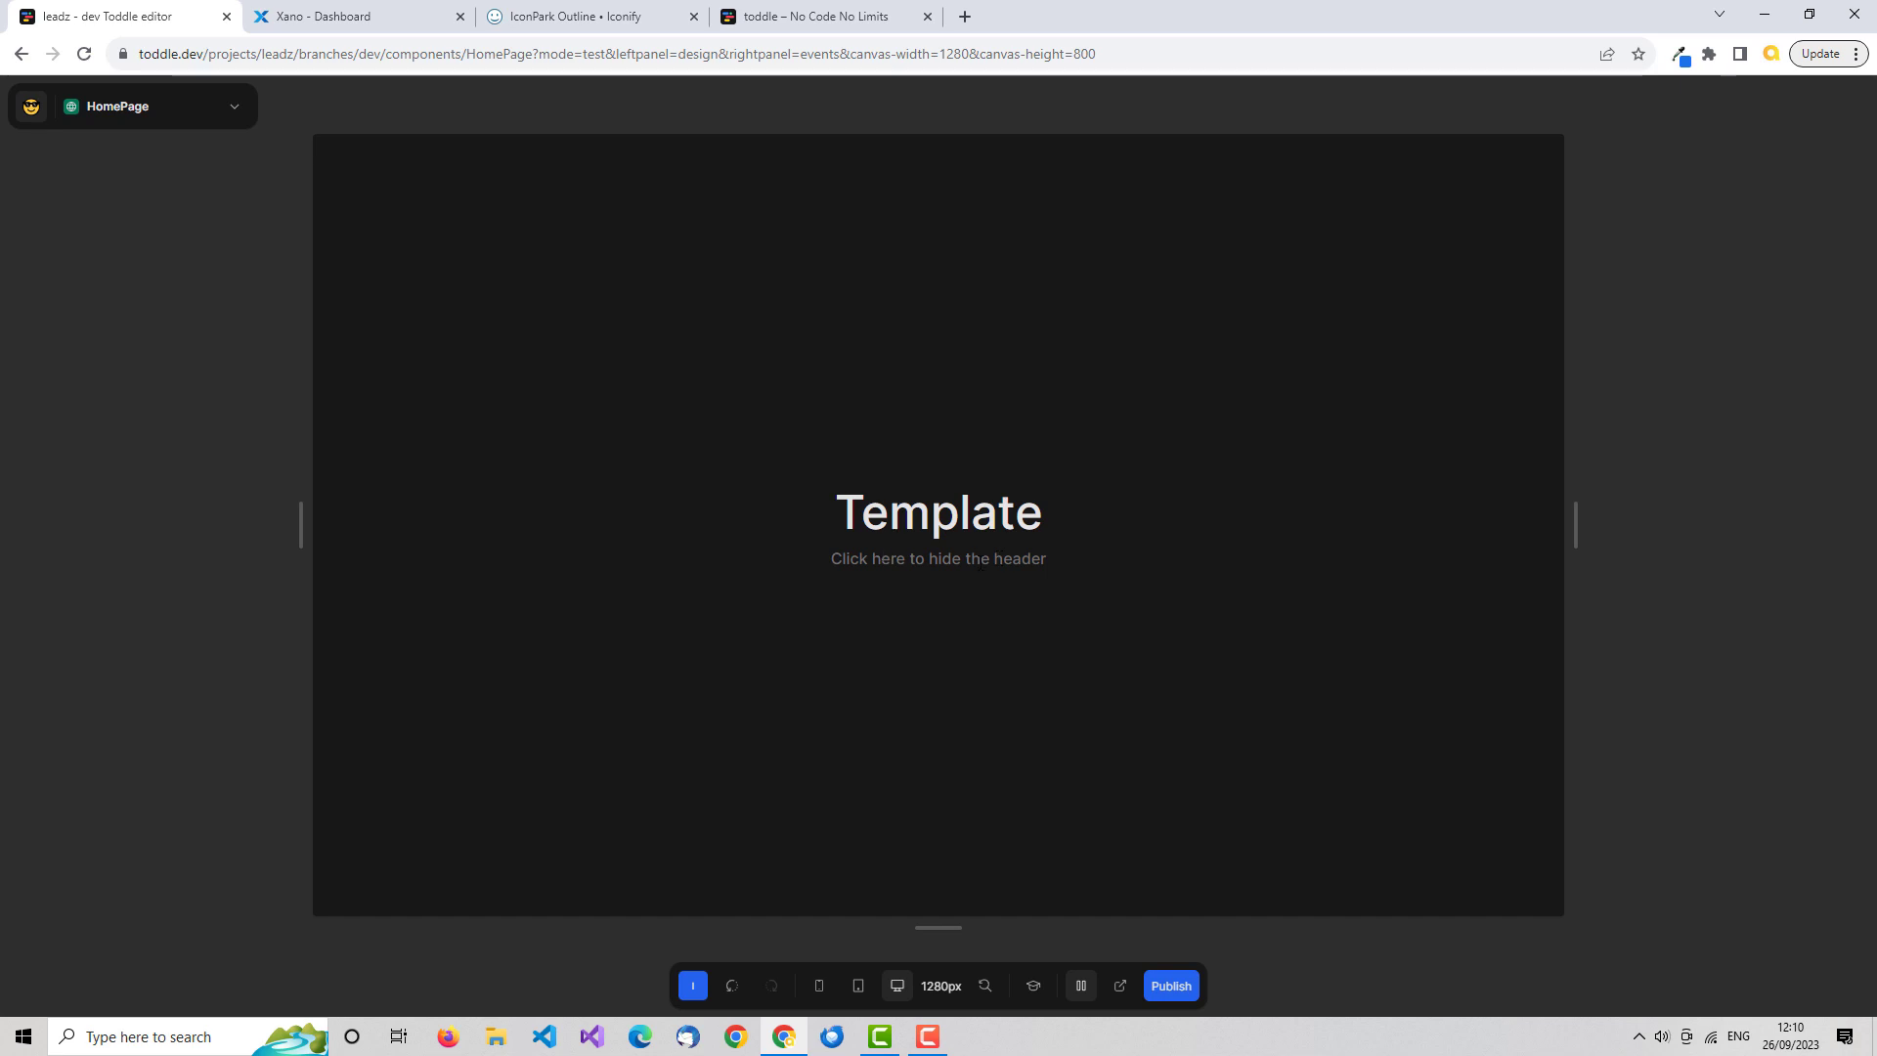
{"action": "left_click", "coordinate": [1008, 559]}
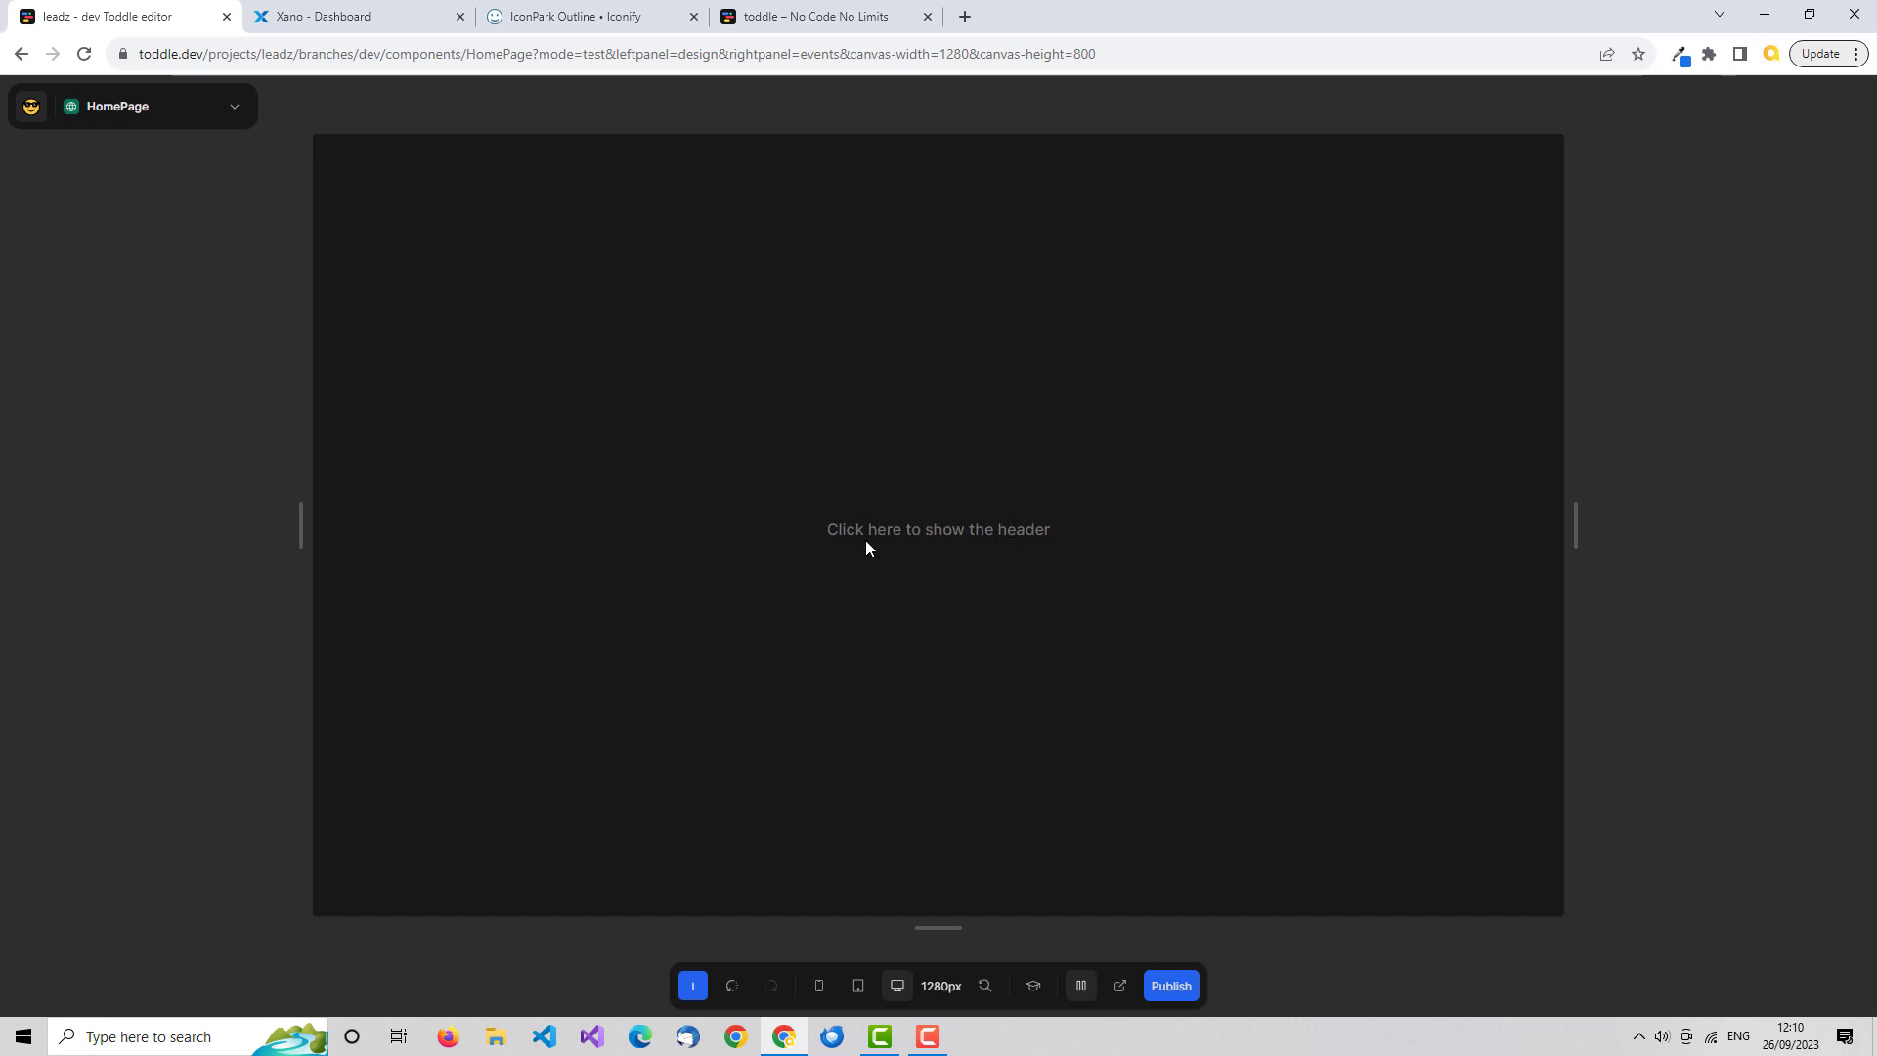
{"action": "left_click", "coordinate": [954, 533]}
{"action": "left_click", "coordinate": [971, 561]}
{"action": "left_click", "coordinate": [973, 543]}
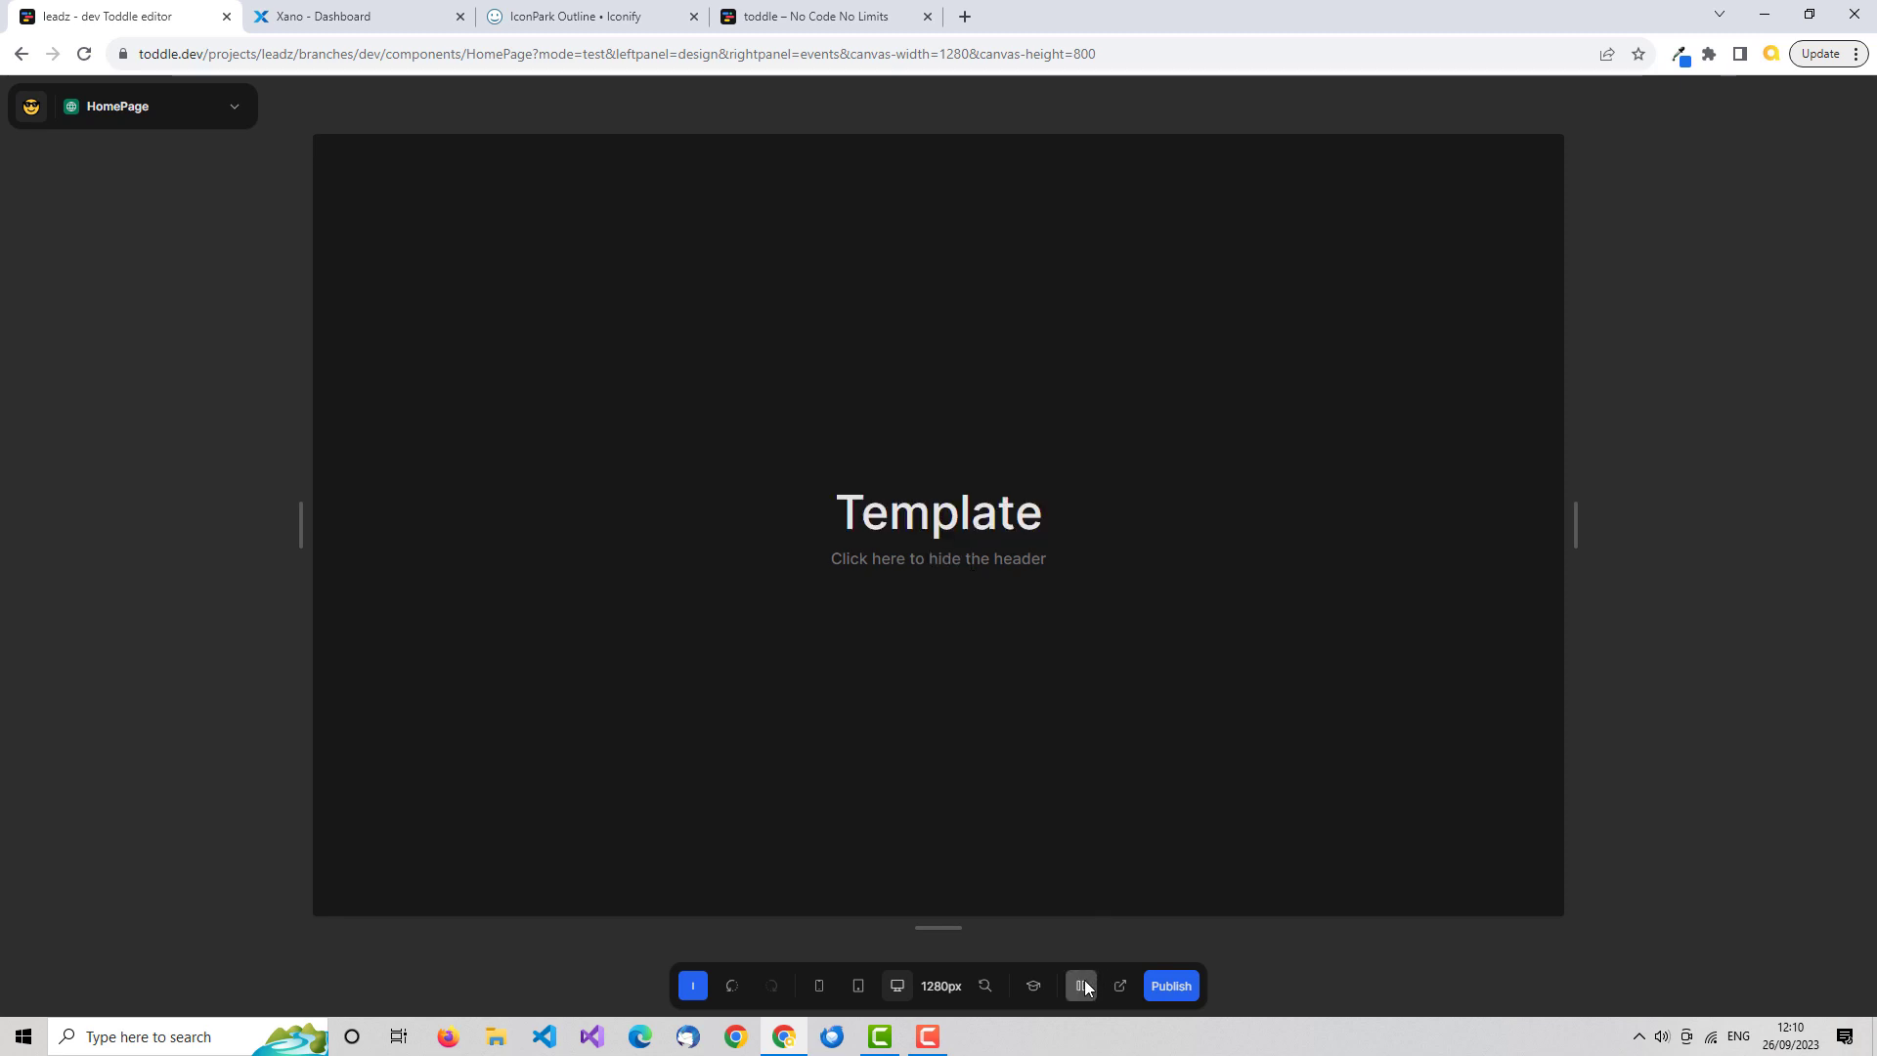
{"action": "left_click", "coordinate": [1083, 984]}
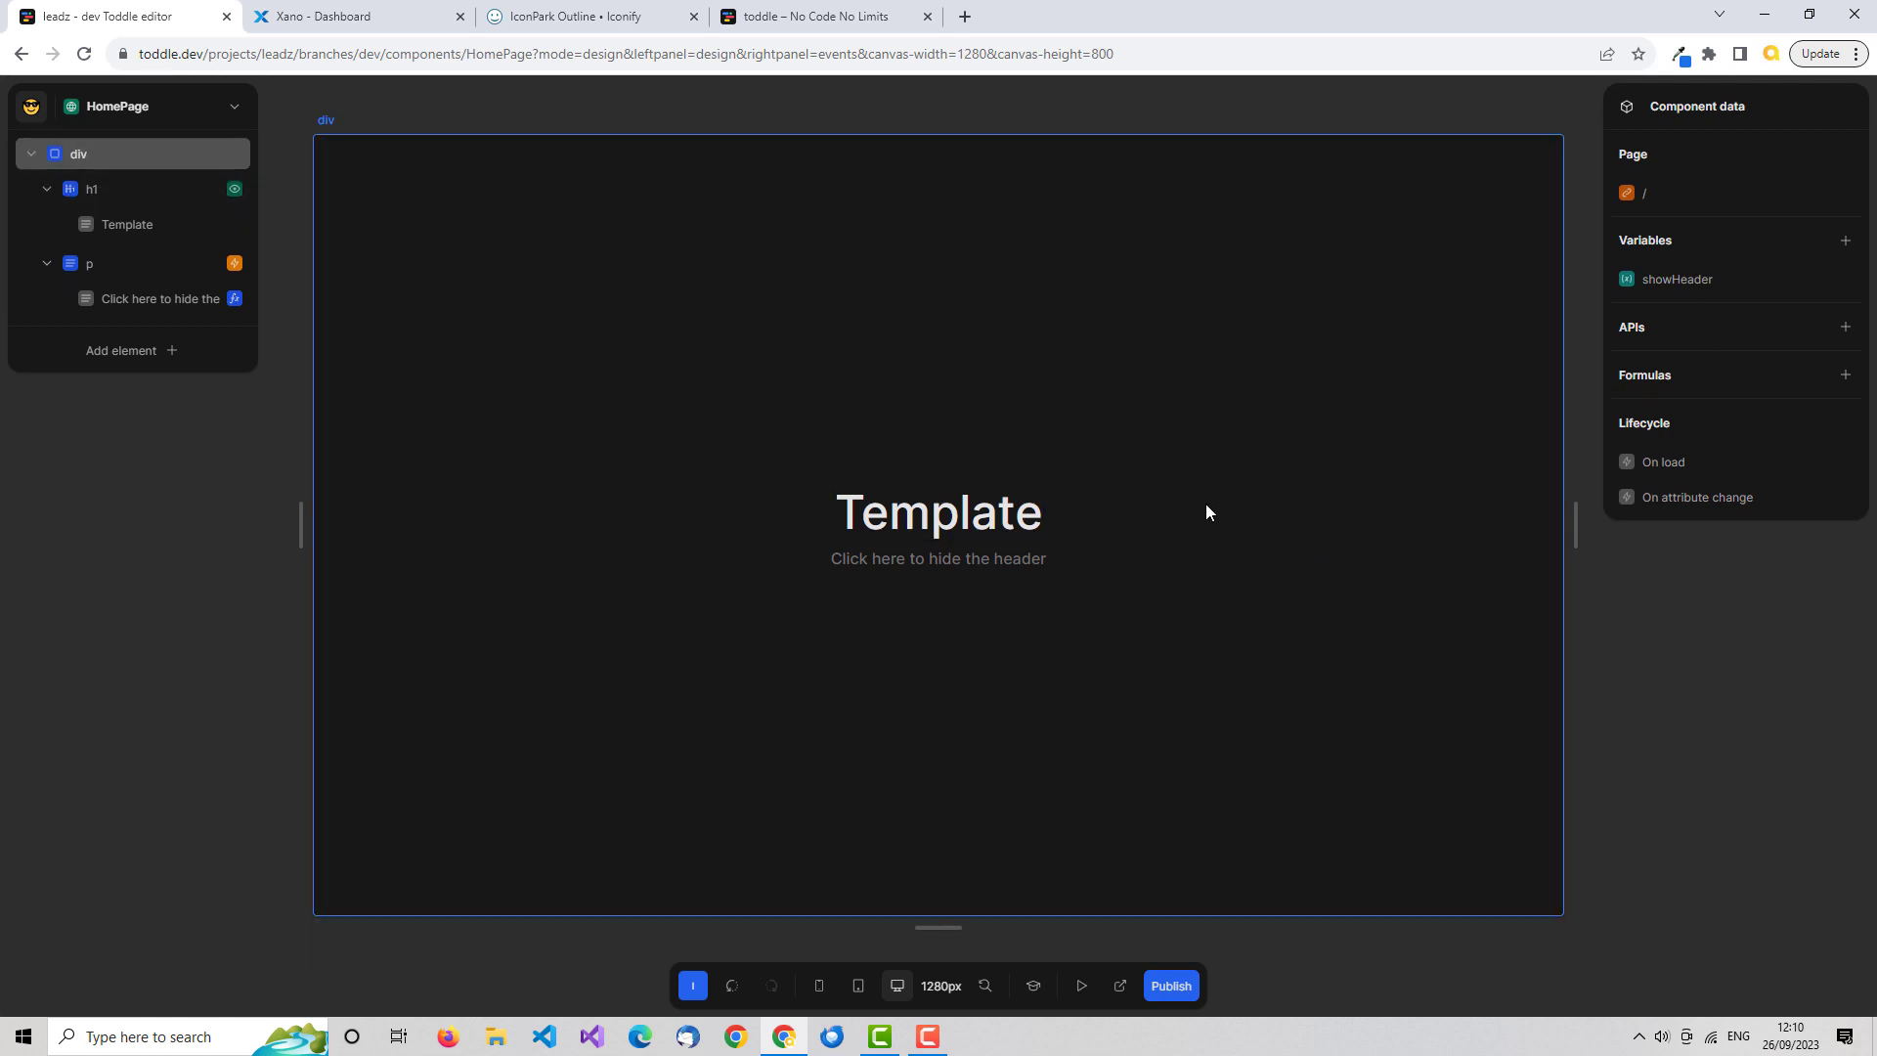
Review the Set: showHeader action in the paragraph's click event, close it and deselect the paragraph.
{"action": "left_click", "coordinate": [1023, 554]}
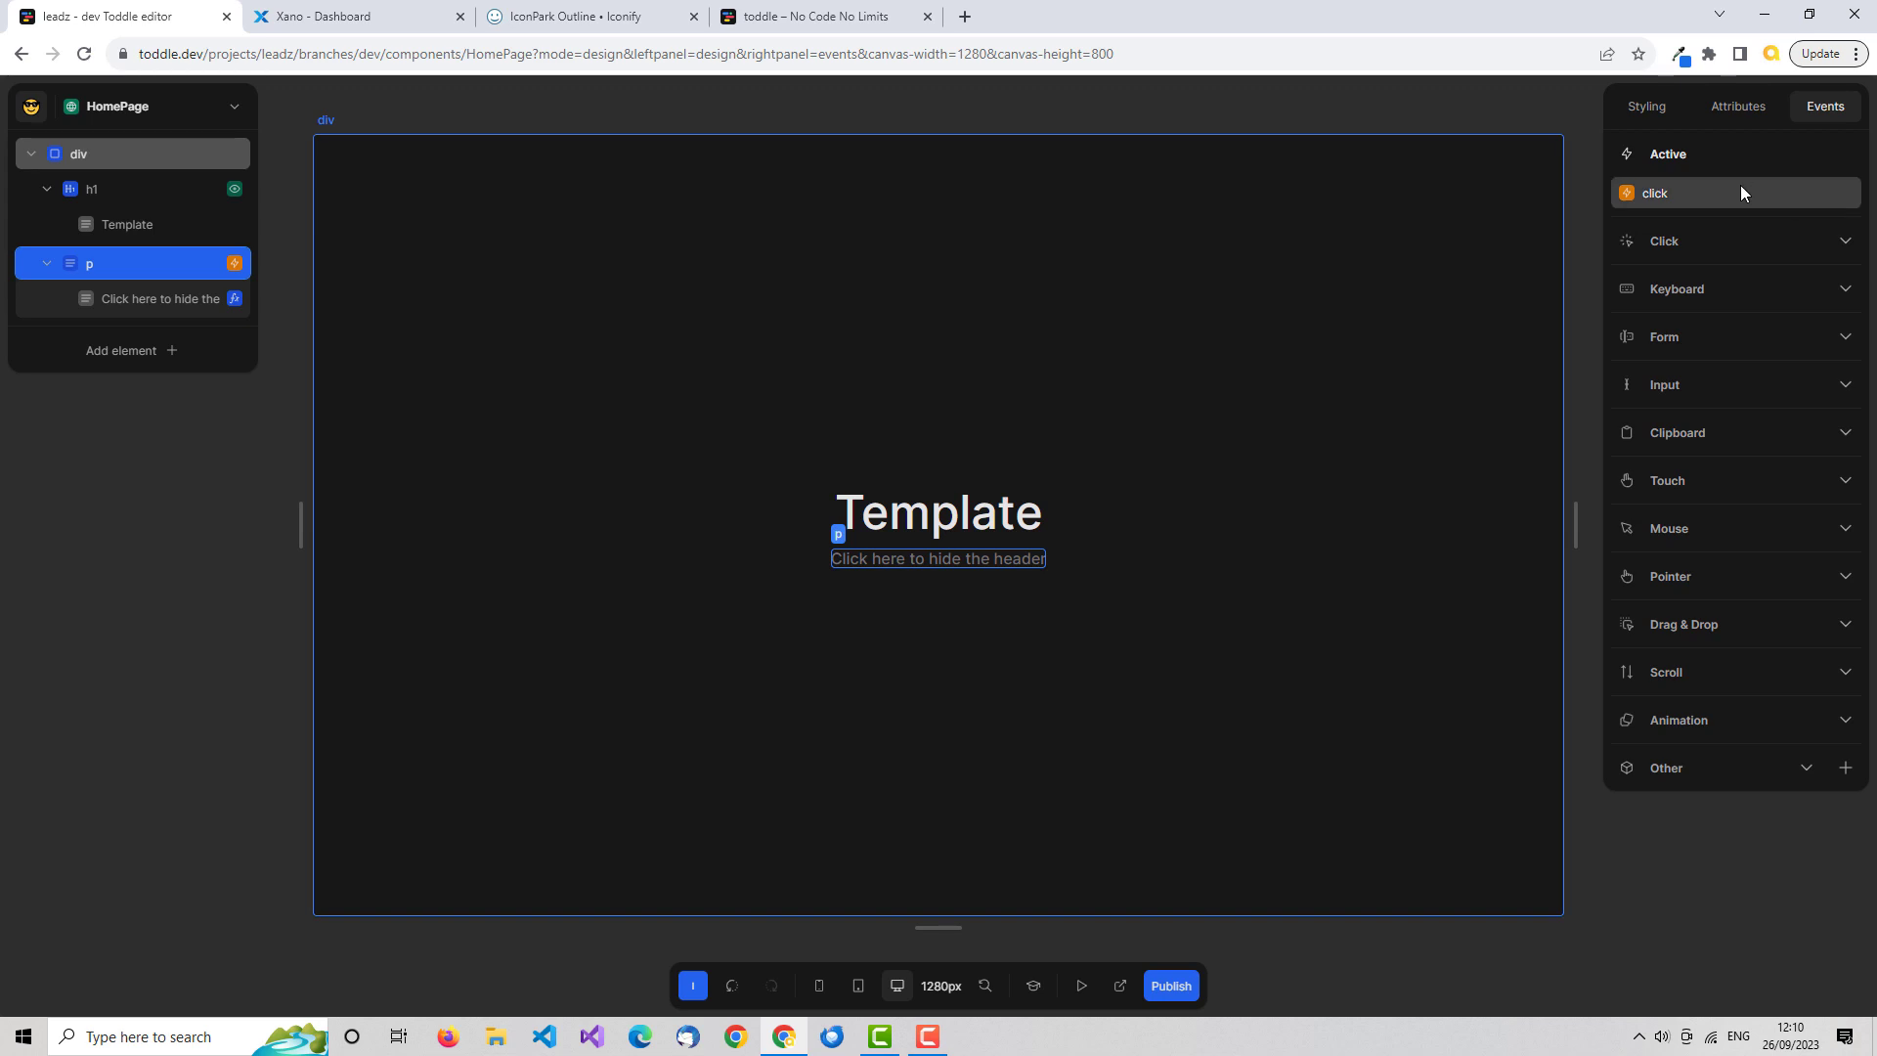
{"action": "left_click", "coordinate": [1742, 191]}
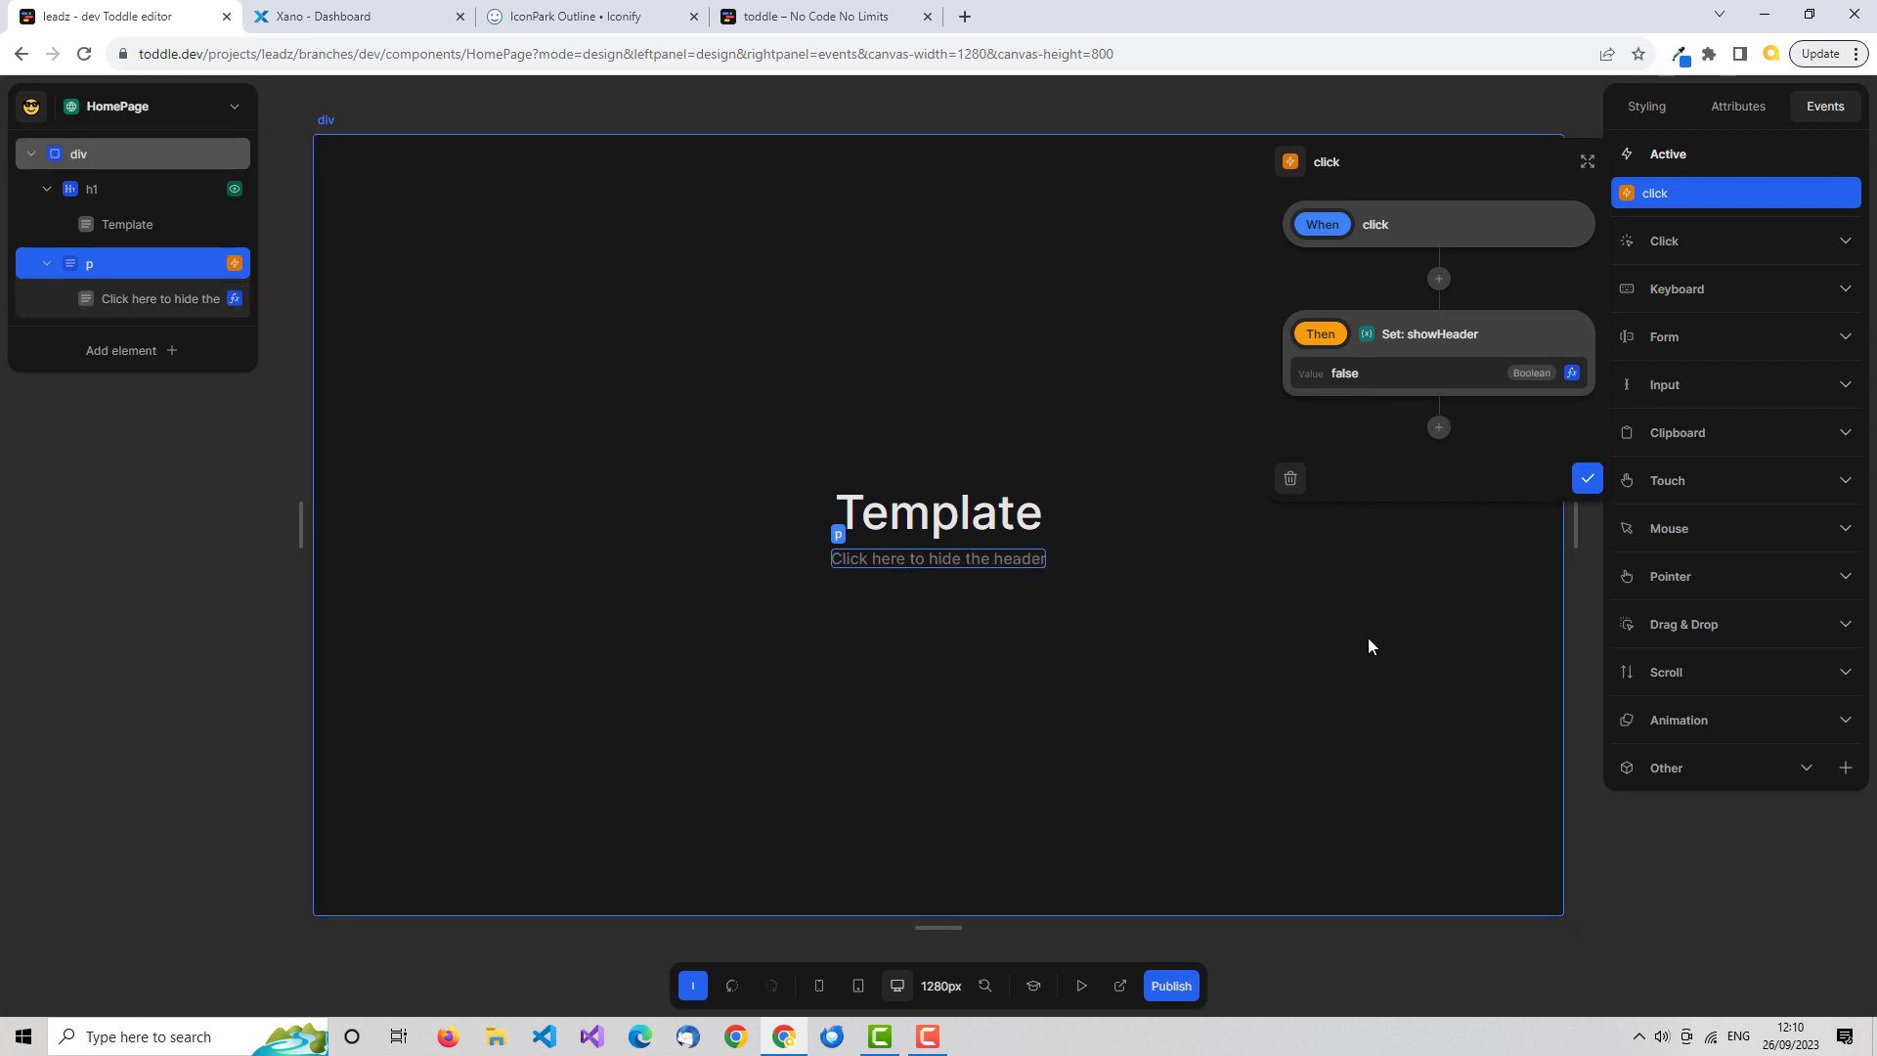
{"action": "left_click", "coordinate": [1584, 478]}
{"action": "left_click", "coordinate": [1591, 334]}
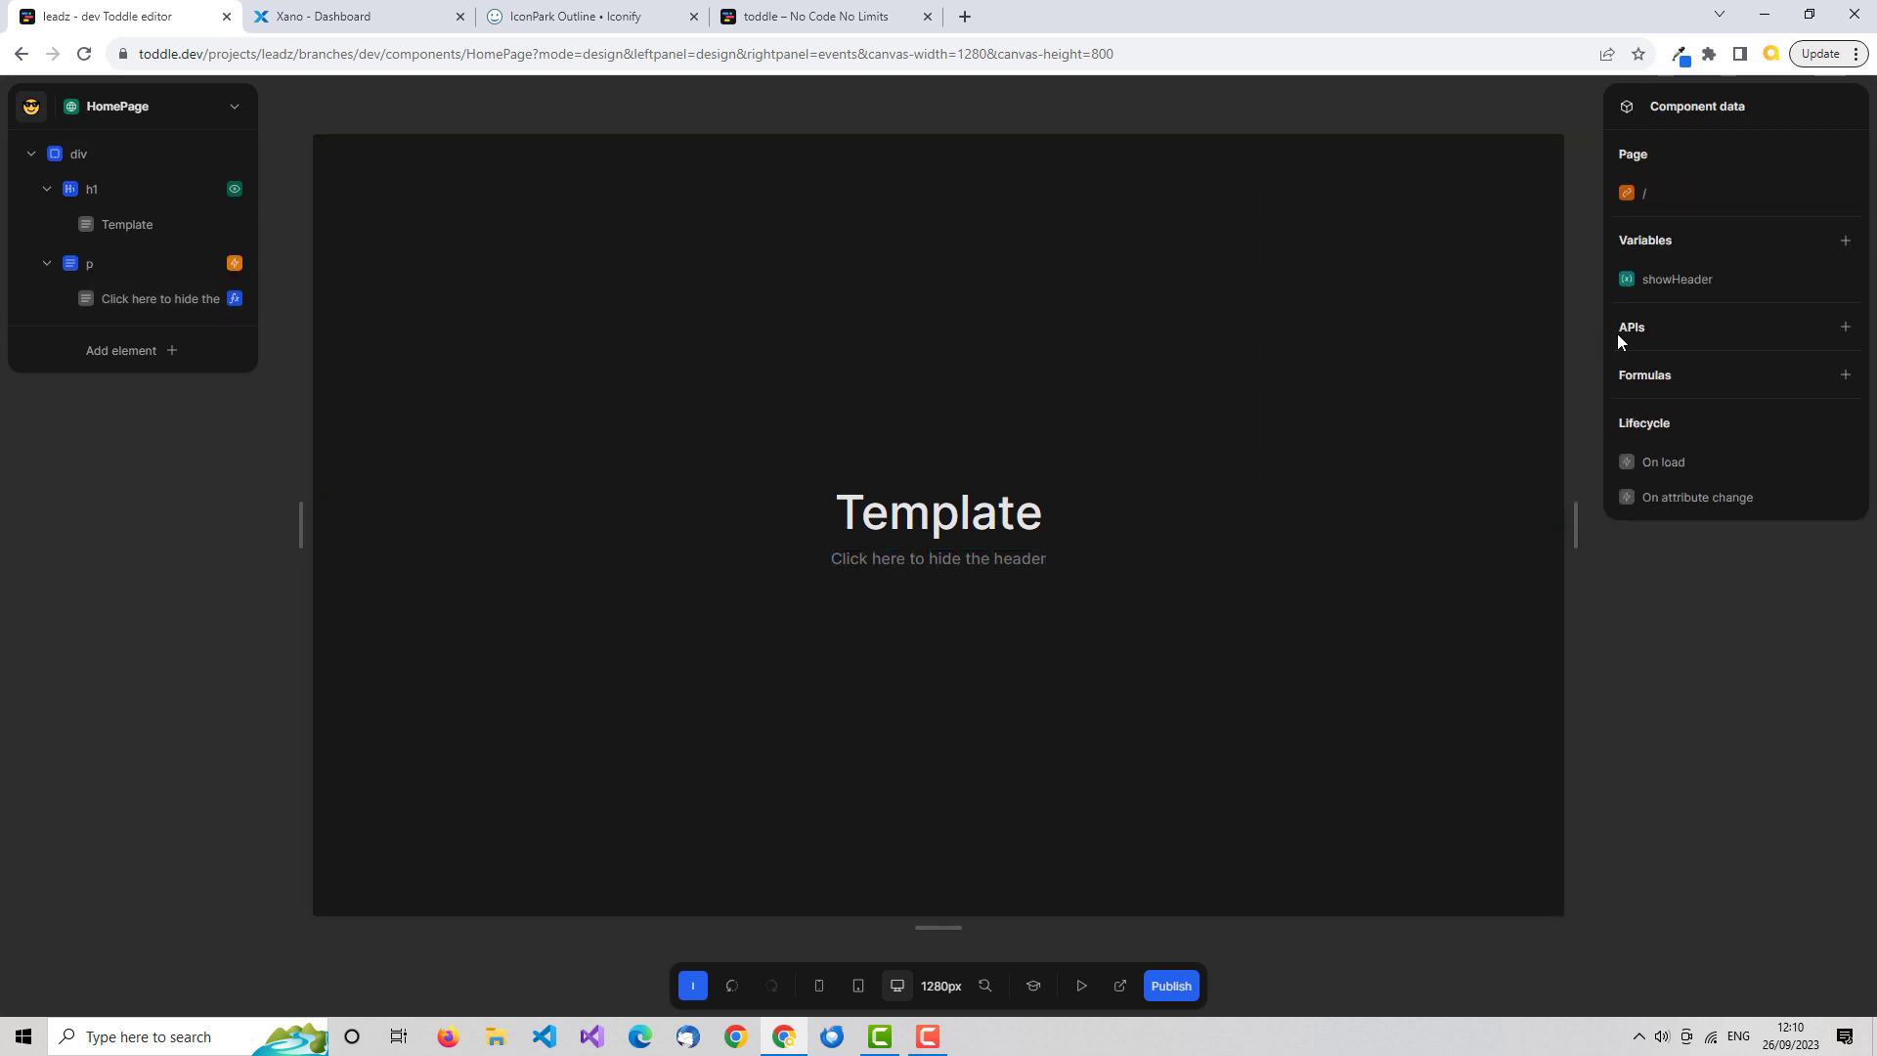